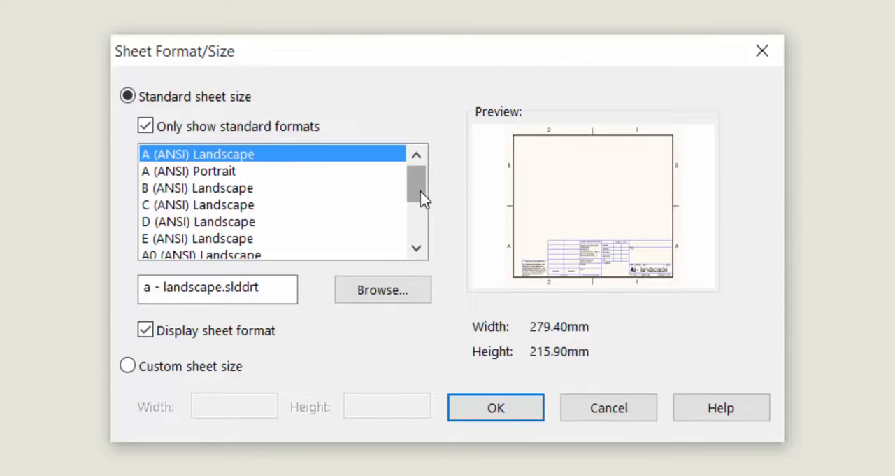
# Step: Create the drawing sheet in standard size A (ANSI) Landscape with its sheet format displayed
pyautogui.moveTo(423, 199); pyautogui.dragTo(410, 184)
pyautogui.click(145, 331)
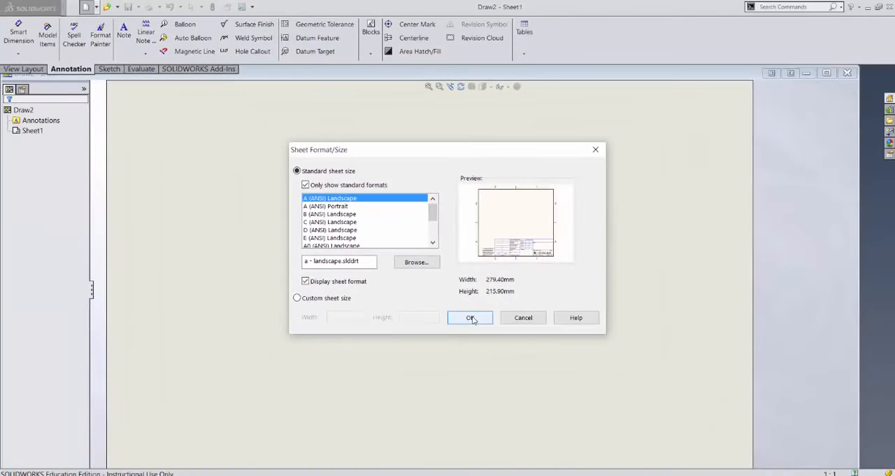
pyautogui.click(471, 318)
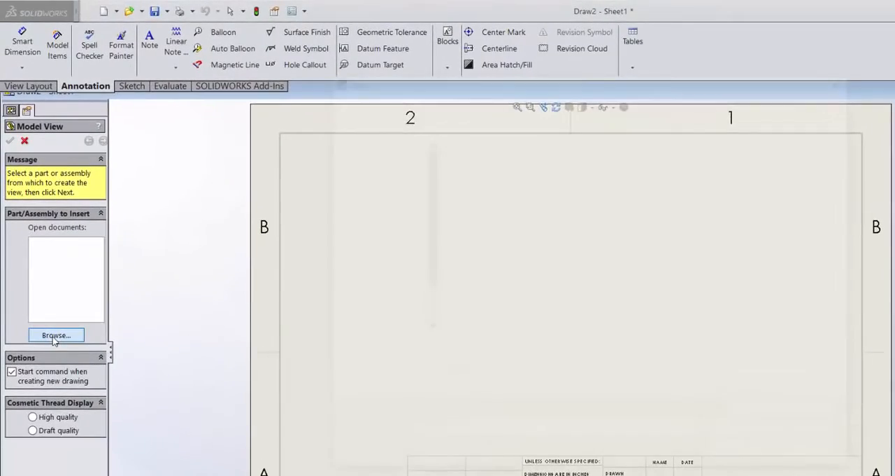
# Step: Load Part1 from the Drawings folder as the model for the drawing views
pyautogui.click(55, 336)
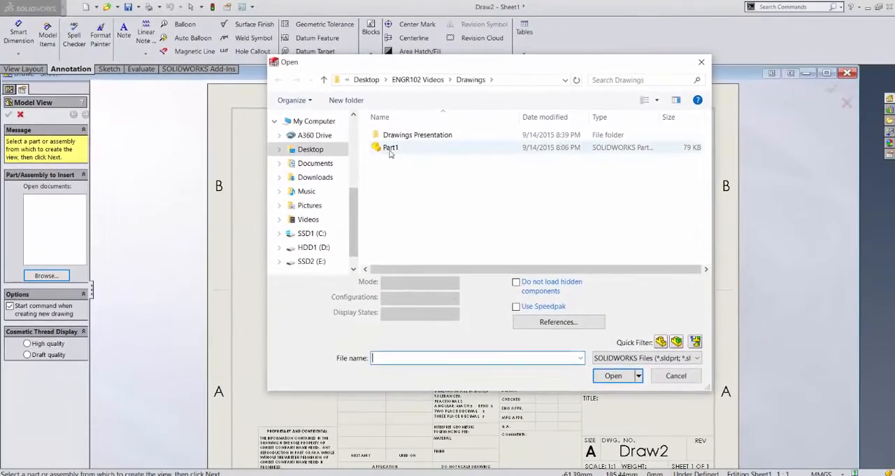
pyautogui.click(390, 148)
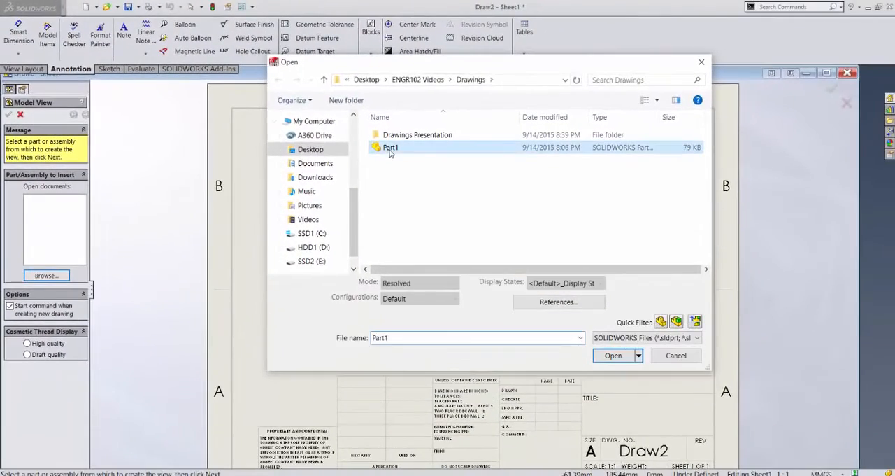
pyautogui.click(613, 356)
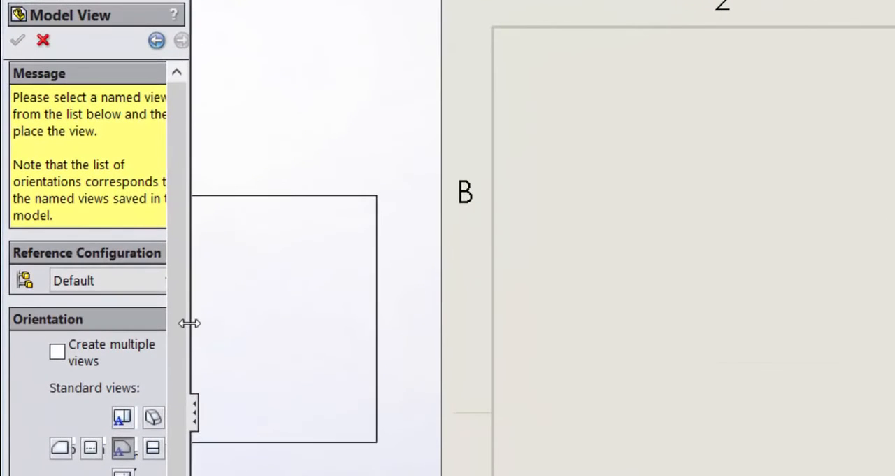
# Step: Place multiple views of the part at once: front, top, right and isometric
pyautogui.moveTo(195, 323); pyautogui.dragTo(375, 336)
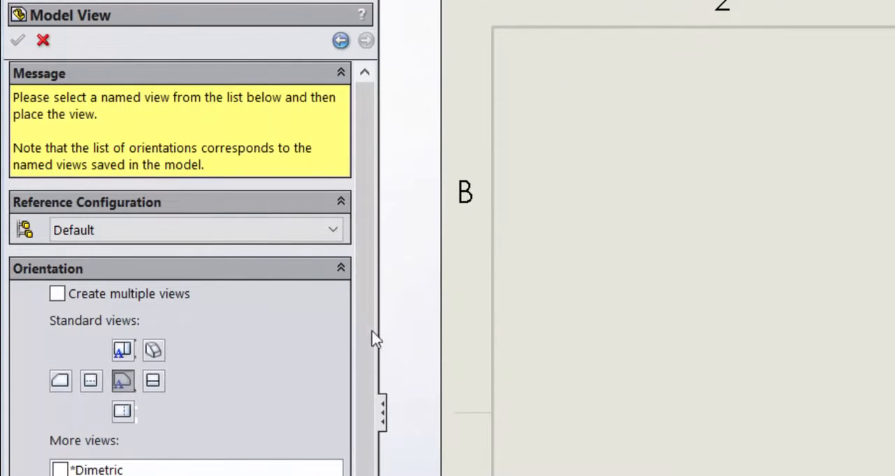
pyautogui.click(57, 295)
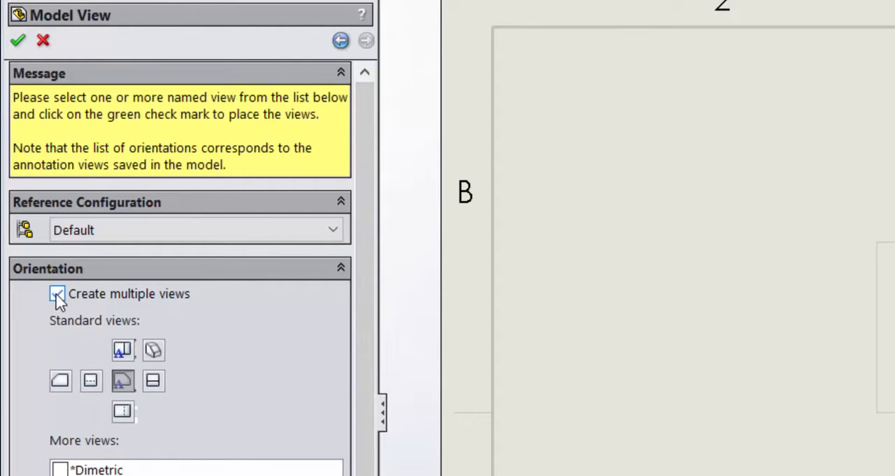
pyautogui.click(118, 351)
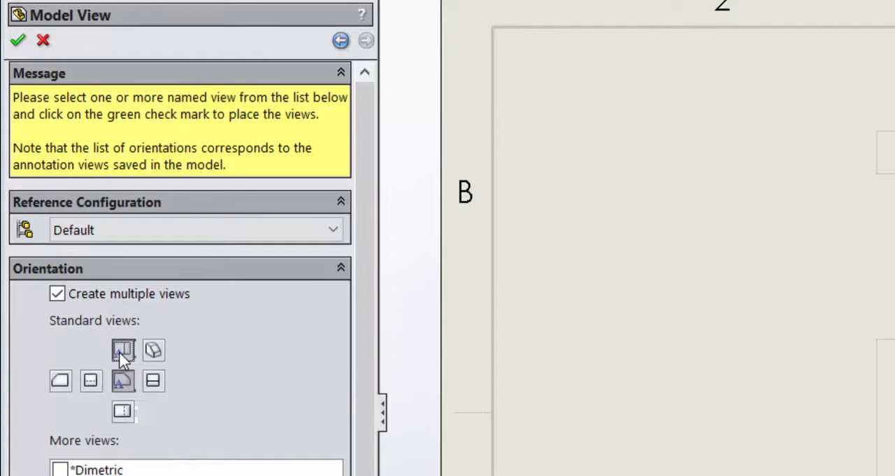
pyautogui.click(153, 383)
pyautogui.click(156, 351)
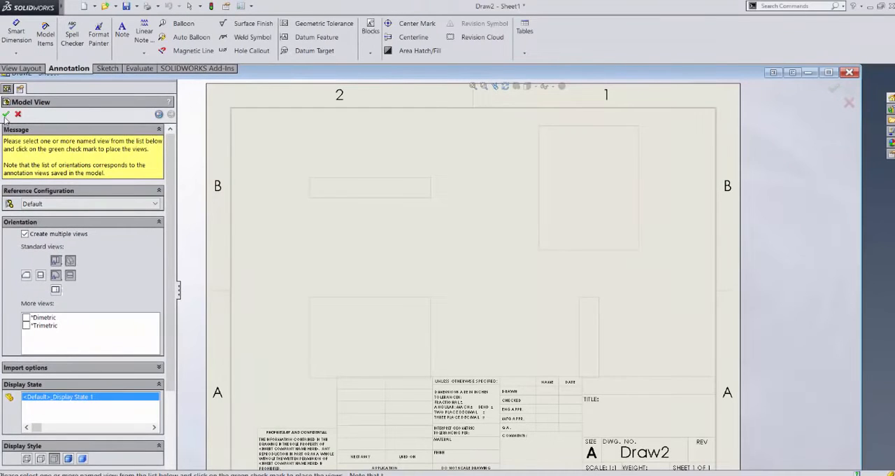
pyautogui.click(5, 114)
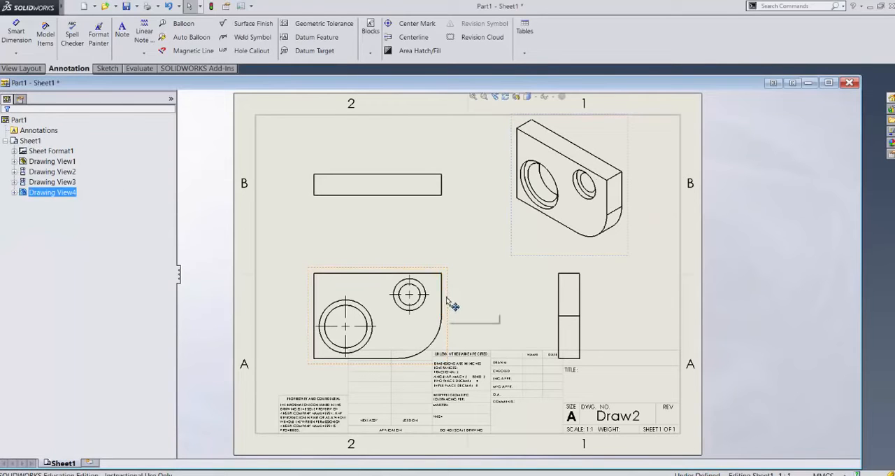
# Step: Shift the front view up and left, the isometric view to the sheet's upper-right corner, and the right view closer to the front view
pyautogui.moveTo(453, 301)
pyautogui.mouseDown()
pyautogui.moveTo(441, 279)
pyautogui.moveTo(500, 280)
pyautogui.moveTo(419, 279)
pyautogui.mouseUp()
pyautogui.moveTo(632, 232)
pyautogui.mouseDown()
pyautogui.moveTo(586, 230)
pyautogui.moveTo(684, 230)
pyautogui.mouseUp()
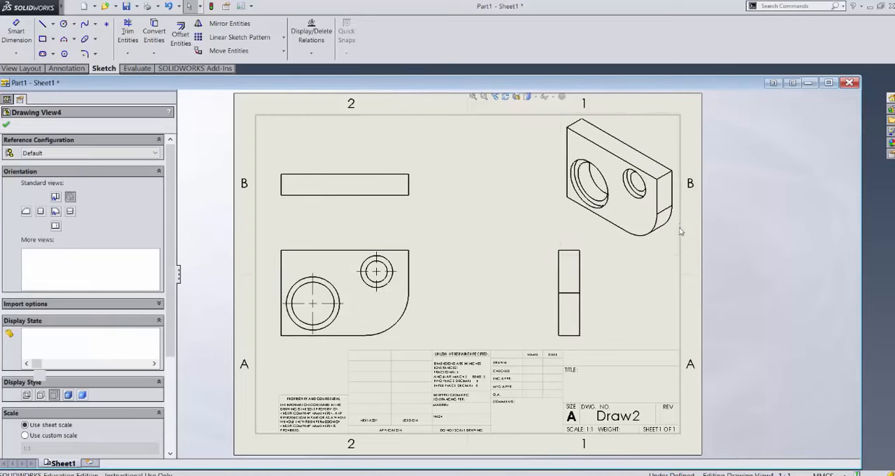
pyautogui.moveTo(586, 288); pyautogui.dragTo(504, 286)
# Step: Set the top view's display style to Hidden Lines Visible
pyautogui.click(569, 292)
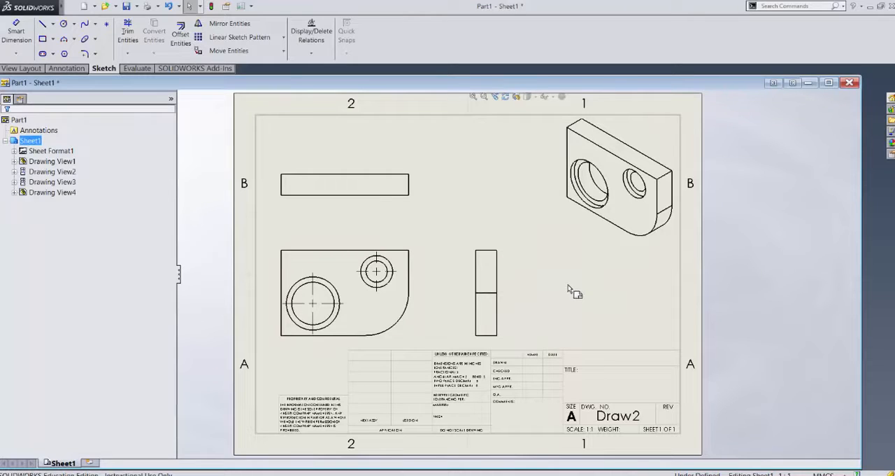
pyautogui.click(415, 187)
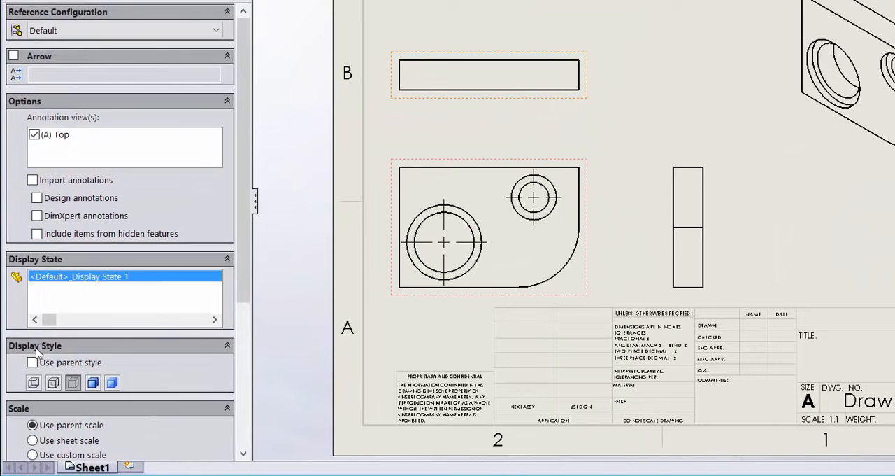
pyautogui.click(53, 383)
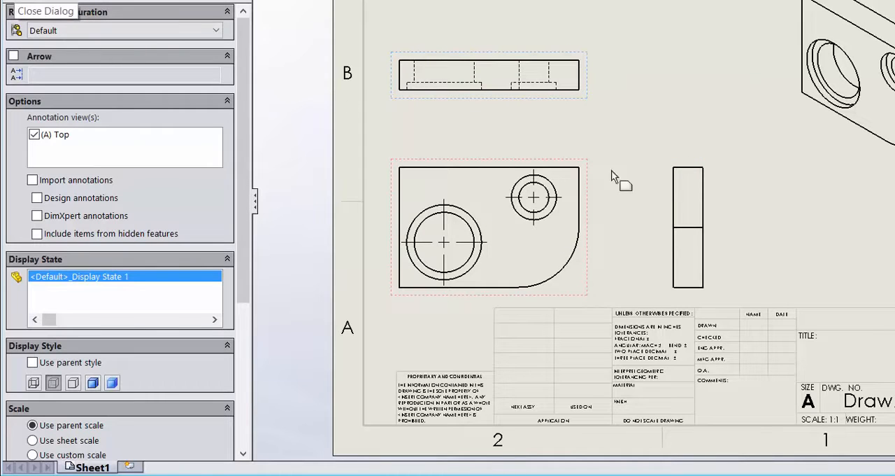
# Step: Try Hidden Lines Visible on the right view and switch it back to Hidden Lines Removed
pyautogui.click(708, 194)
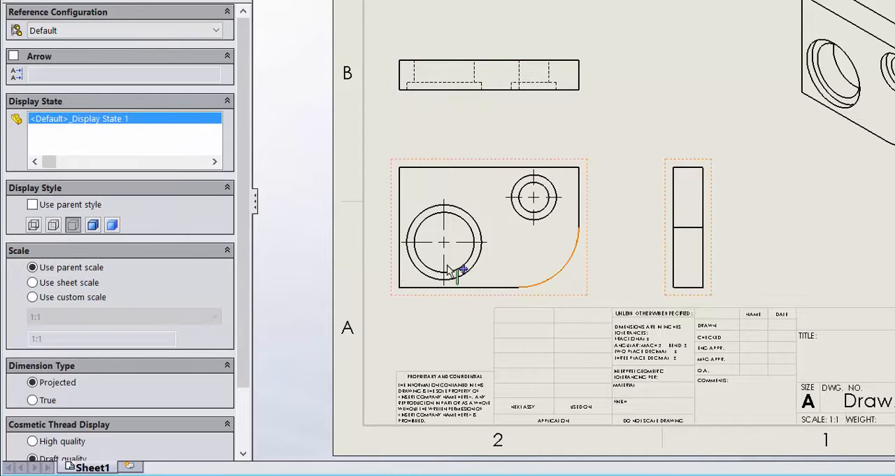
pyautogui.click(54, 224)
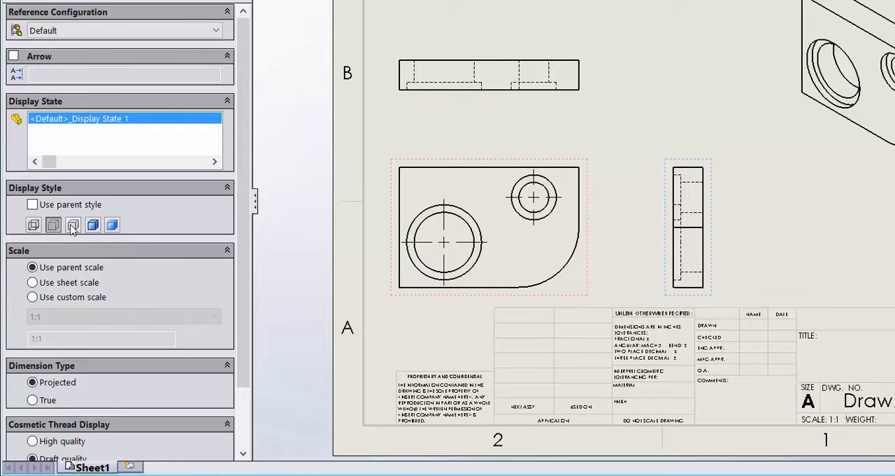
pyautogui.click(73, 225)
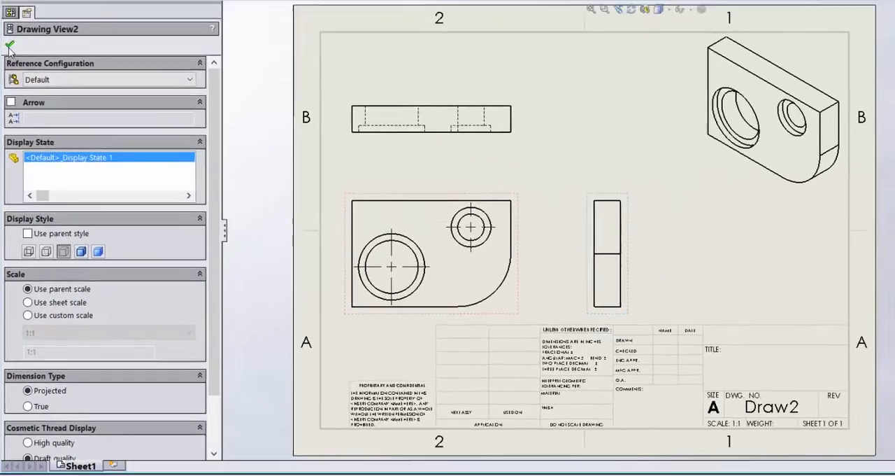
pyautogui.click(10, 46)
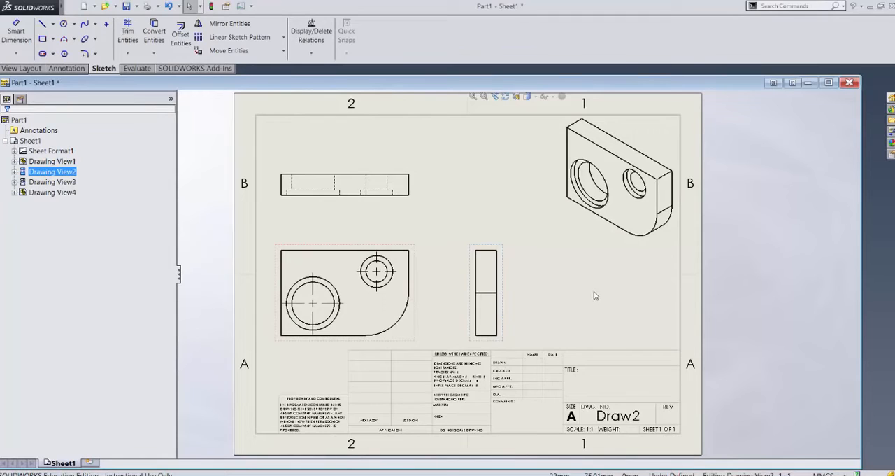
# Step: Open the sheet format of Sheet1 for editing
pyautogui.click(501, 212)
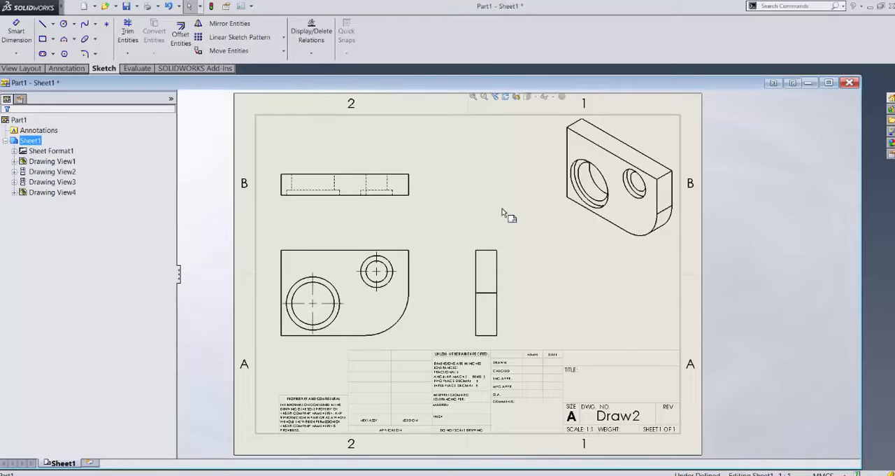
pyautogui.rightClick(476, 175)
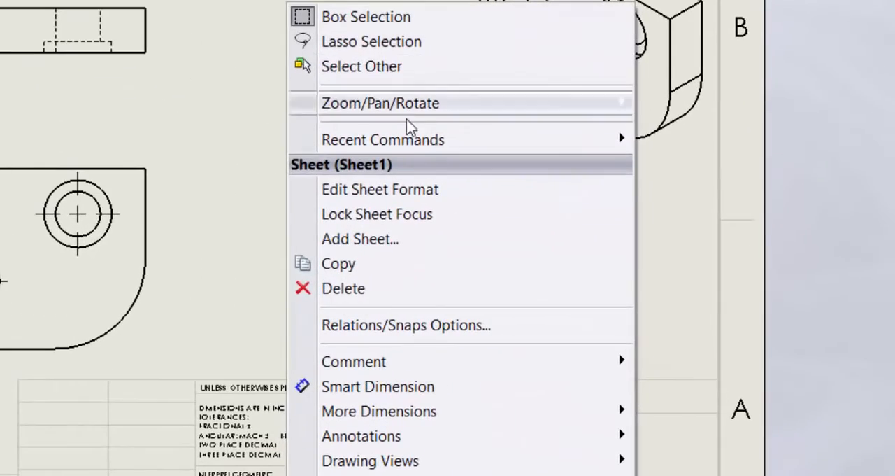
pyautogui.click(426, 196)
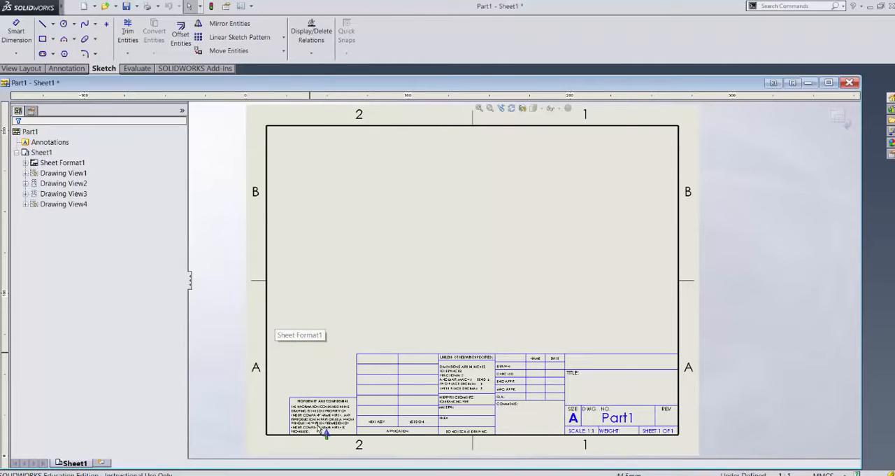
# Step: Delete the Proprietary and Confidential block from the sheet format, including its note, heading and the top and left border lines
pyautogui.scroll(-1, 314, 427)
pyautogui.scroll(-5, 314, 427)
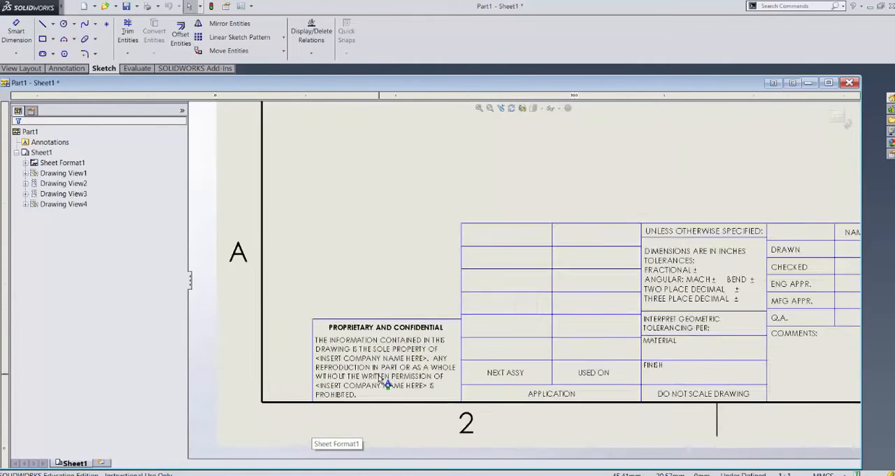
pyautogui.scroll(-2, 384, 382)
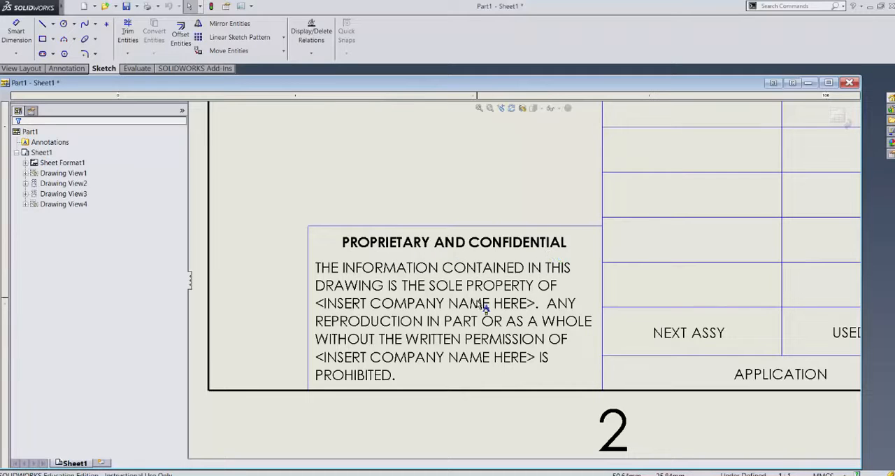
pyautogui.click(456, 314)
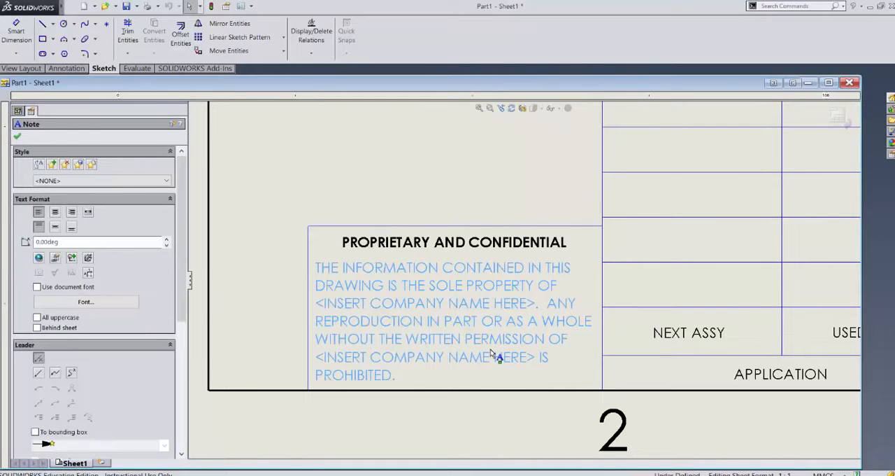
pyautogui.press('Delete')
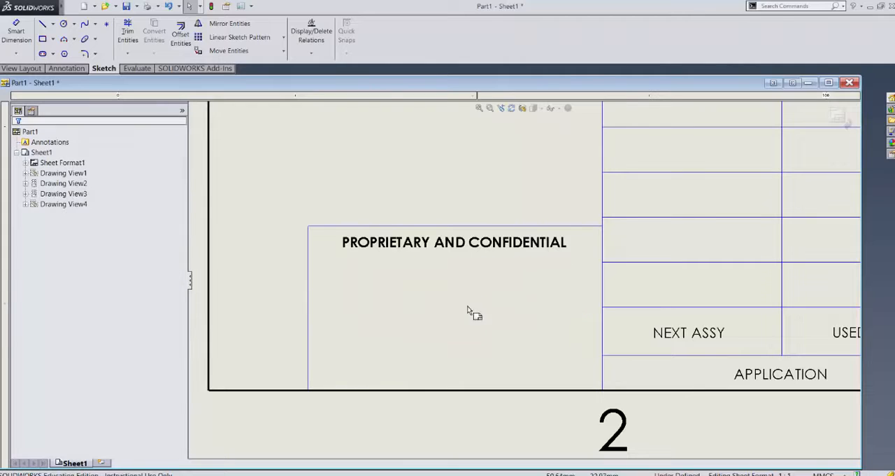
pyautogui.click(447, 244)
pyautogui.press('Delete')
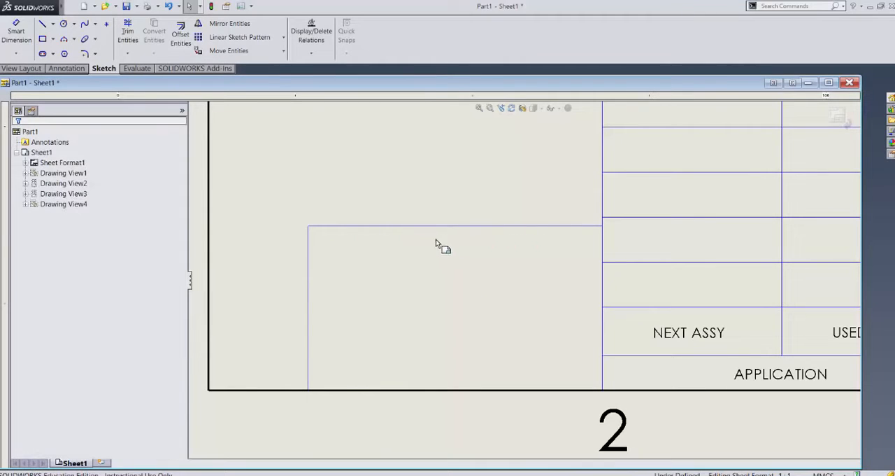
pyautogui.click(431, 227)
pyautogui.press('Delete')
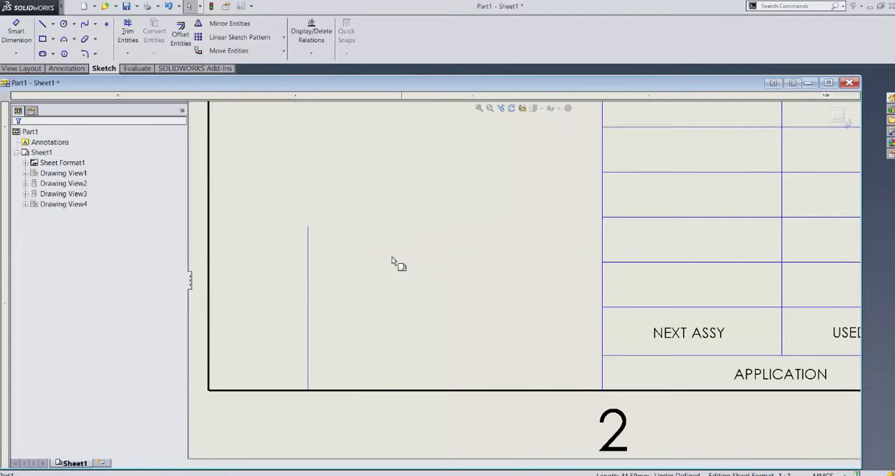
pyautogui.click(308, 261)
pyautogui.press('Delete')
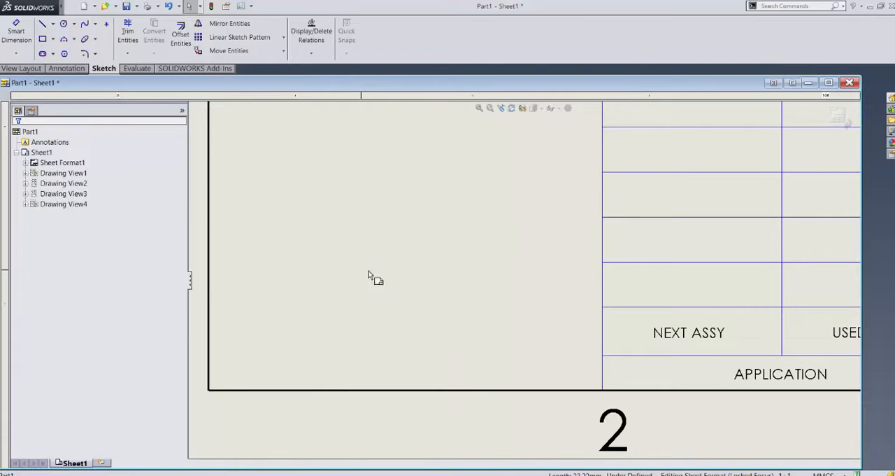
# Step: Delete the six inner horizontal lines above the bottom Application row in the title block's Next Assy / Used On table
pyautogui.scroll(5, 381, 285)
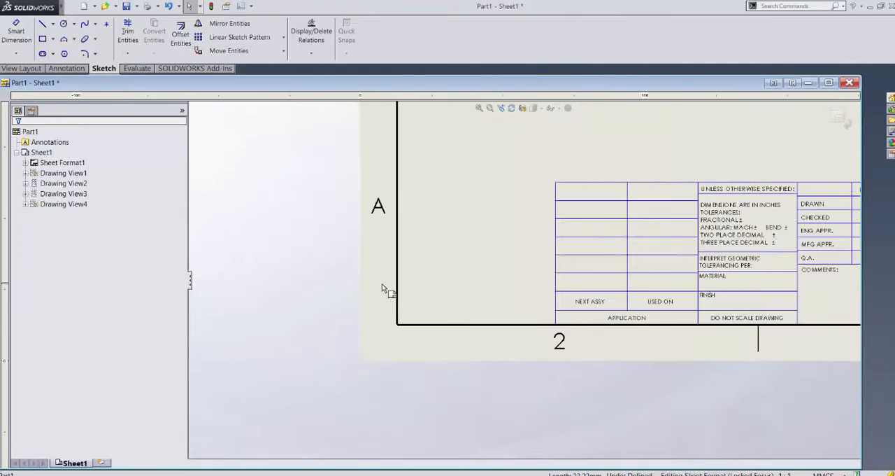
pyautogui.scroll(2, 745, 265)
pyautogui.scroll(-4, 760, 214)
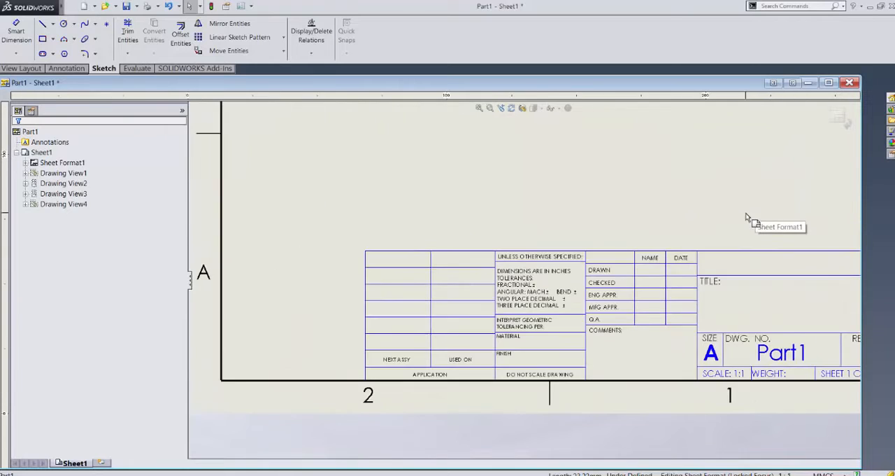
pyautogui.click(414, 269)
pyautogui.press('Delete')
pyautogui.click(406, 283)
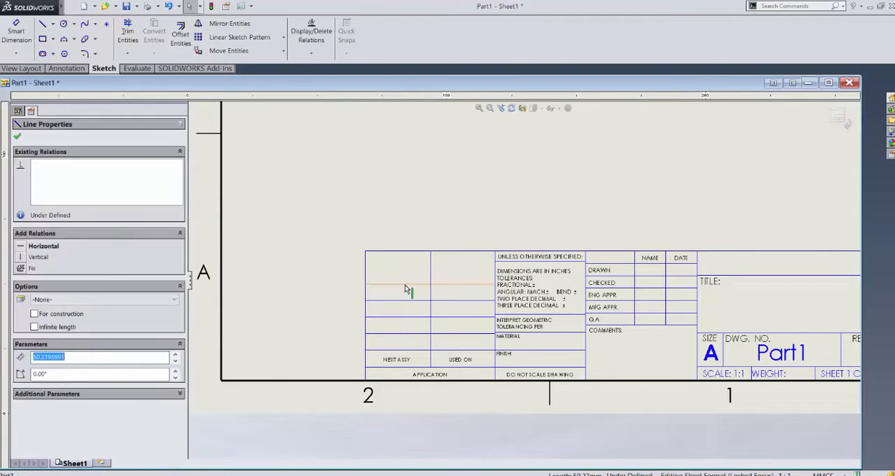
pyautogui.press('Delete')
pyautogui.click(402, 301)
pyautogui.press('Delete')
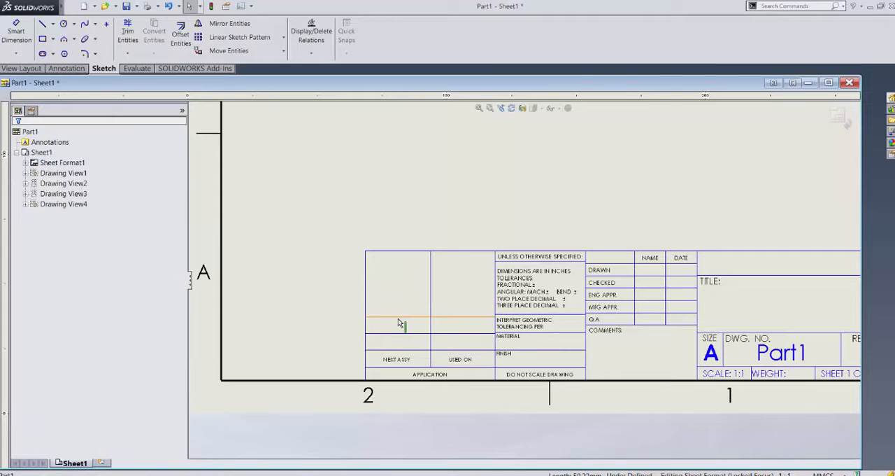
pyautogui.click(400, 317)
pyautogui.press('Delete')
pyautogui.click(398, 332)
pyautogui.press('Delete')
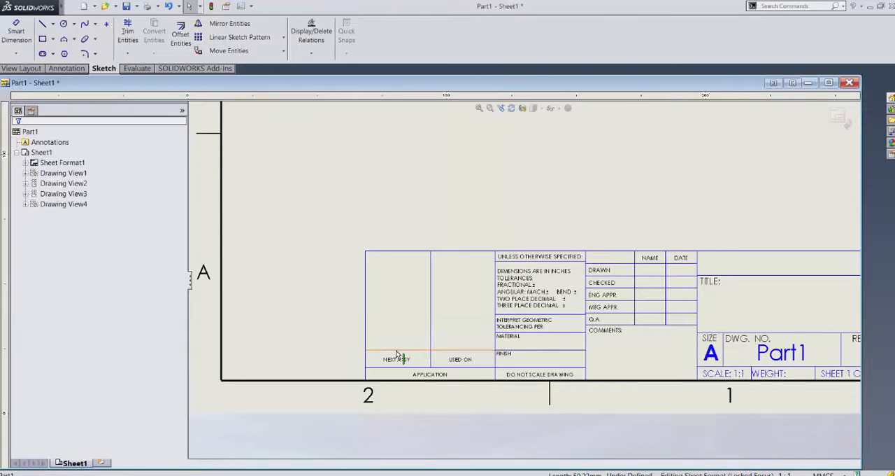
pyautogui.click(397, 349)
pyautogui.press('Delete')
# Step: Delete the NEXT ASSY and USED ON notes from the title block
pyautogui.click(398, 360)
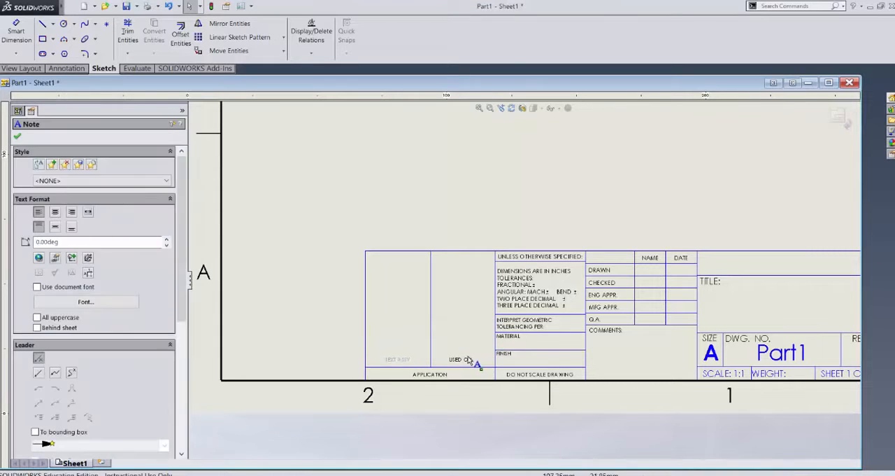
pyautogui.press('Delete')
pyautogui.click(462, 360)
pyautogui.press('Delete')
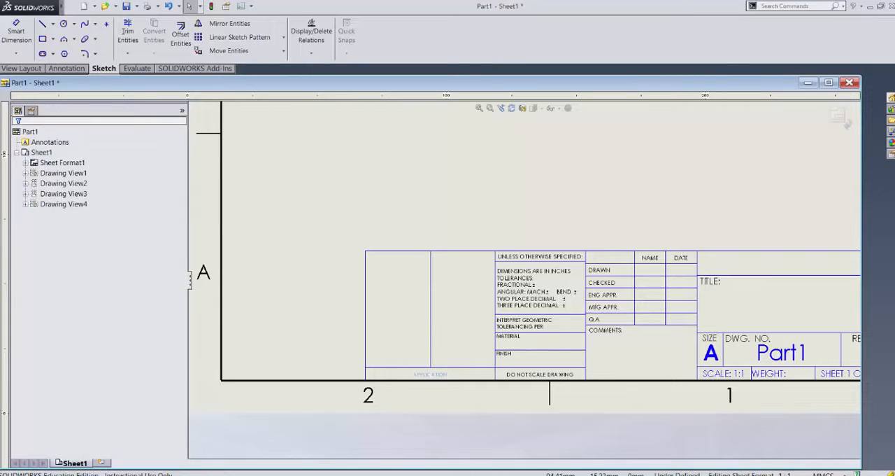
# Step: Delete the APPLICATION note, the vertical divider and the remaining outline of the emptied Next Assy / Used On table
pyautogui.click(431, 353)
pyautogui.press('Delete')
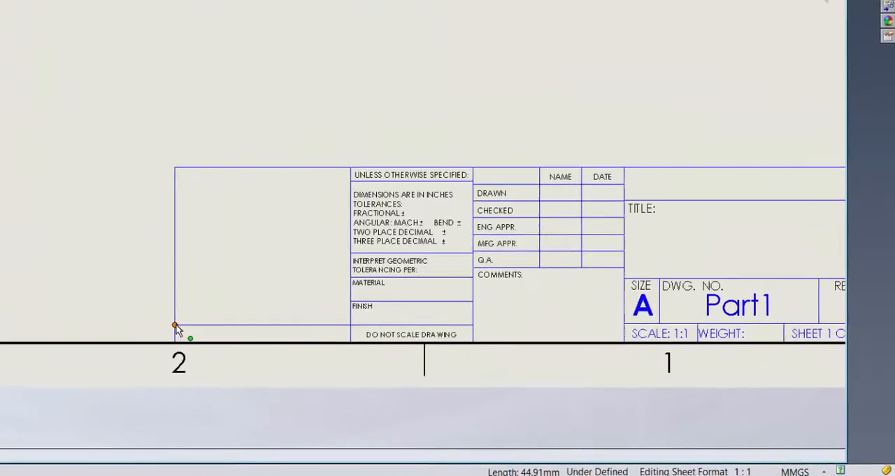
pyautogui.moveTo(175, 324); pyautogui.dragTo(350, 323)
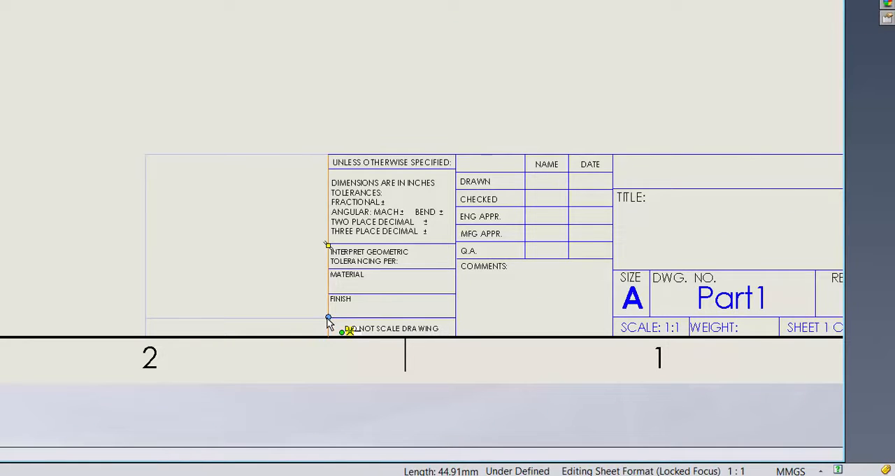
pyautogui.moveTo(326, 317); pyautogui.dragTo(327, 317)
pyautogui.click(189, 266)
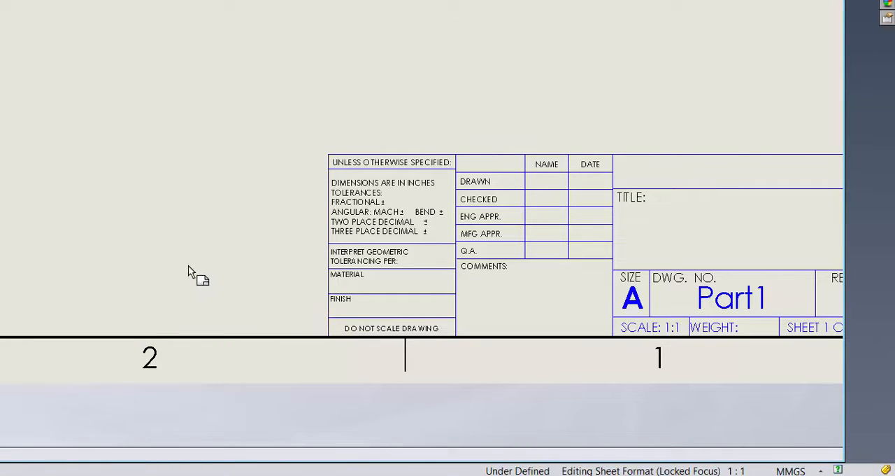
# Step: Fill the blank Description note under TITLE in the title block with the text "Insert Title Here"
pyautogui.scroll(2, 176, 264)
pyautogui.scroll(-5, 637, 205)
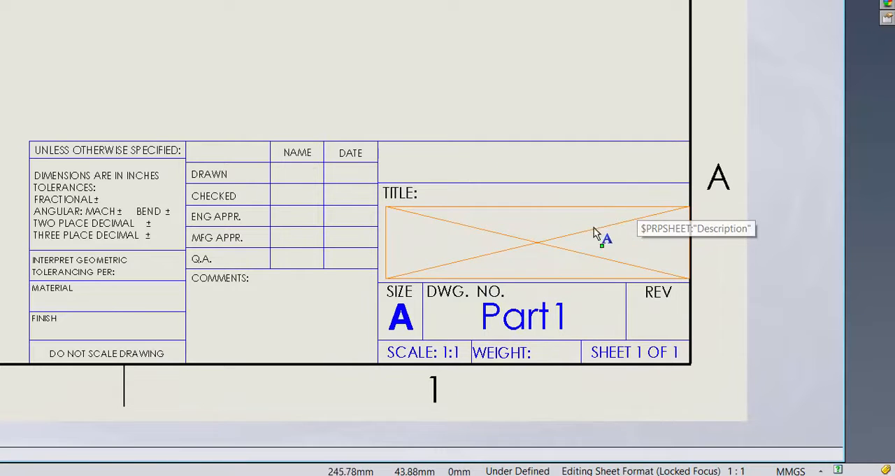
pyautogui.doubleClick(532, 241)
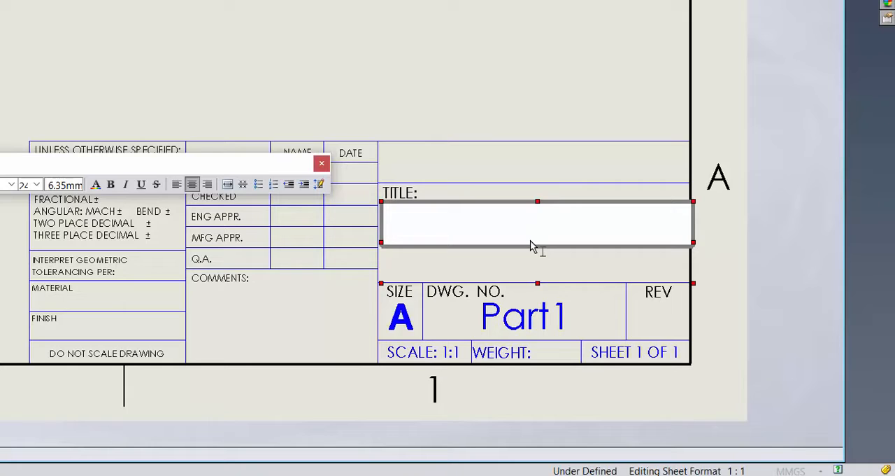
pyautogui.write('In')
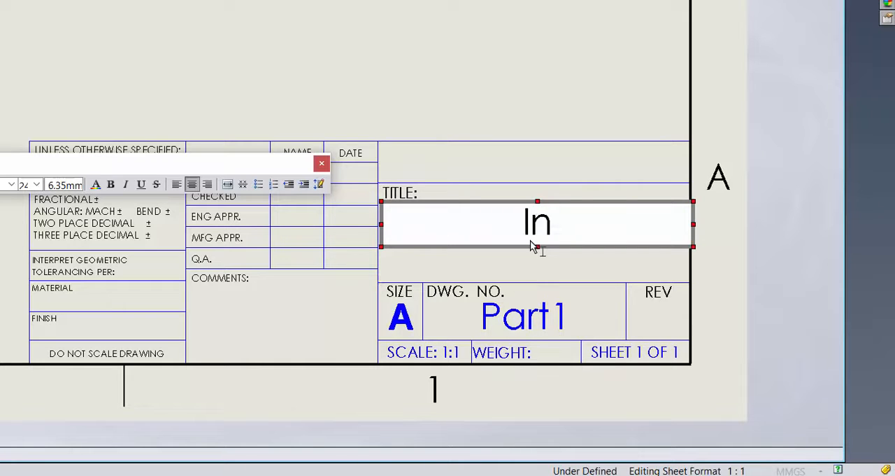
pyautogui.write('sert Title Here')
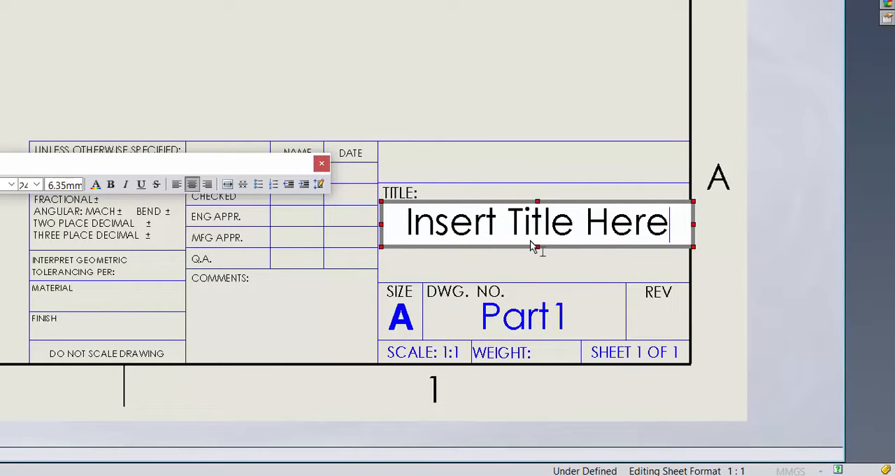
pyautogui.click(321, 162)
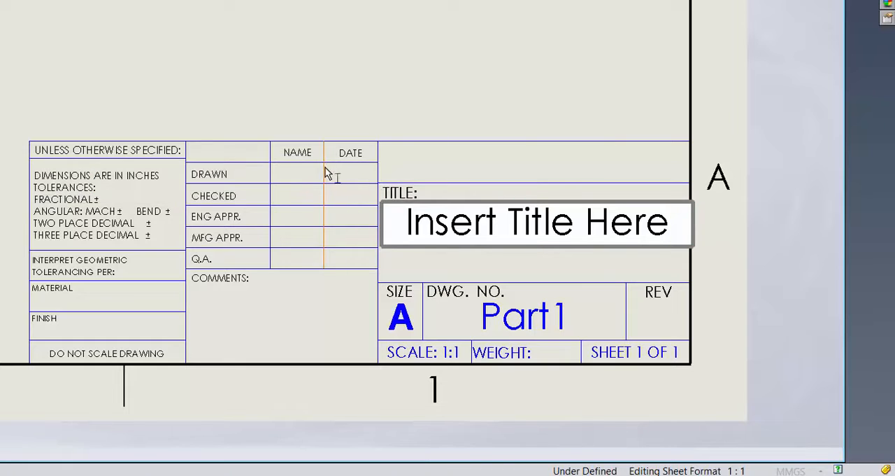
pyautogui.click(590, 98)
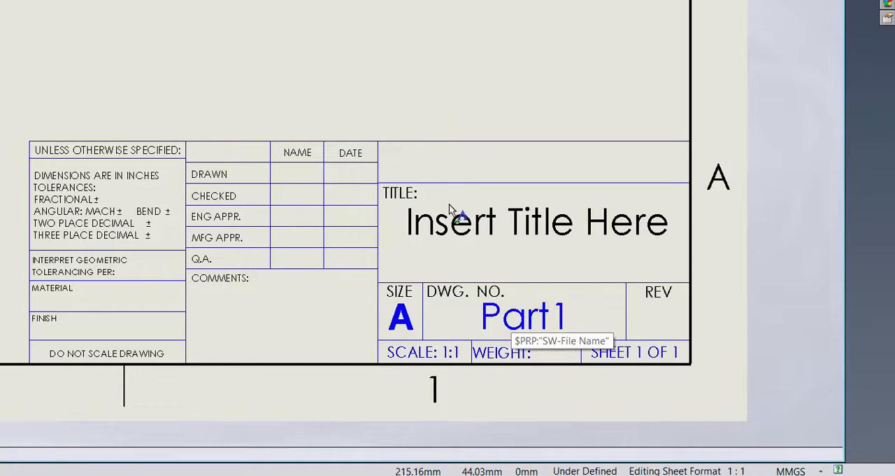
# Step: Add a note reading "Alfred University" in the empty title block cell above TITLE
pyautogui.rightClick(401, 162)
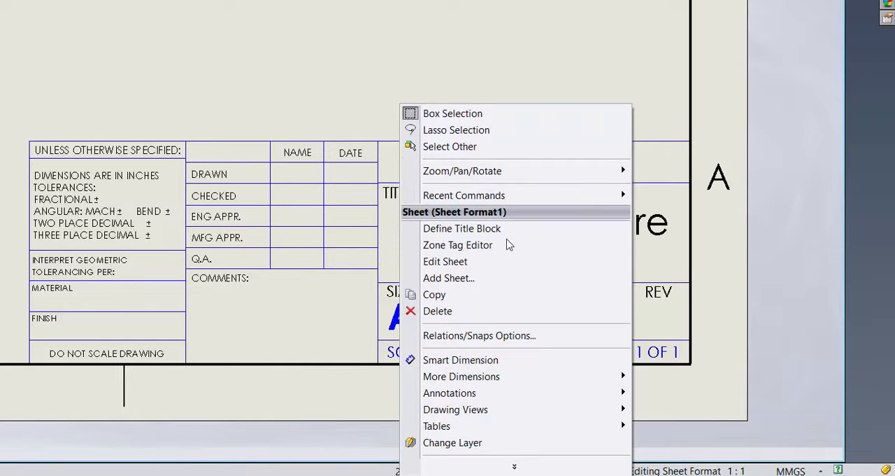
pyautogui.moveTo(510, 395)
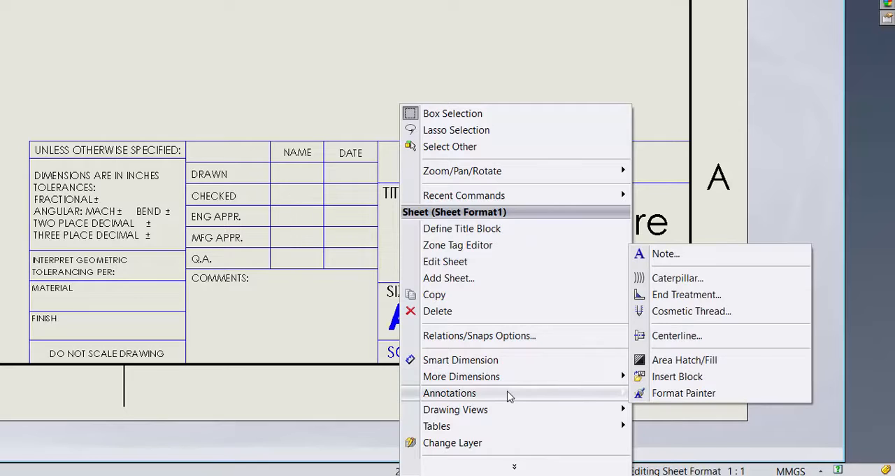
pyautogui.click(665, 254)
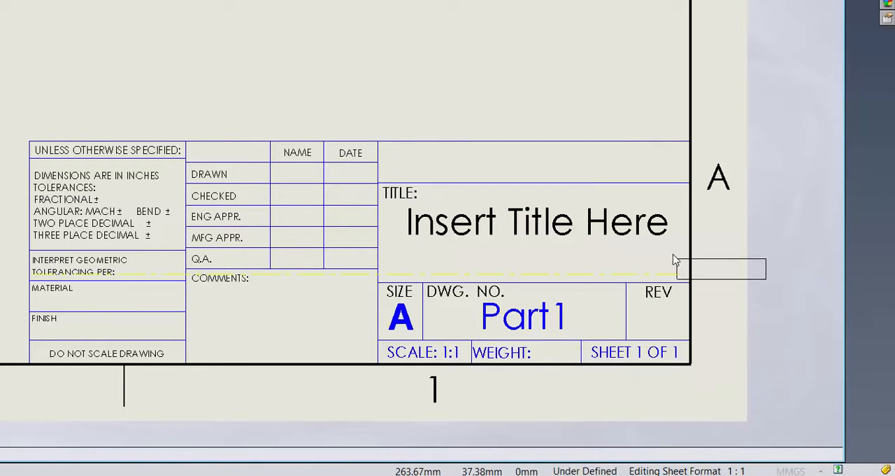
pyautogui.click(390, 156)
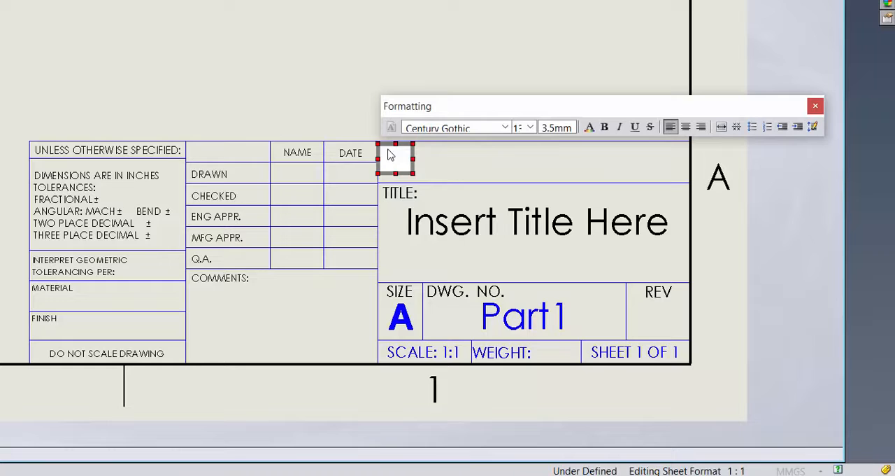
pyautogui.write('Alfred U')
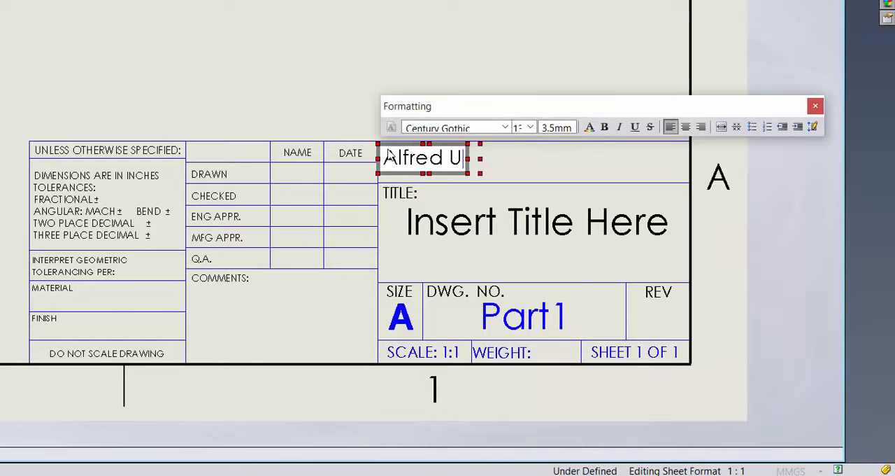
pyautogui.write('niverisyt')
pyautogui.press('BackSpace')
pyautogui.press('BackSpace')
pyautogui.press('BackSpace')
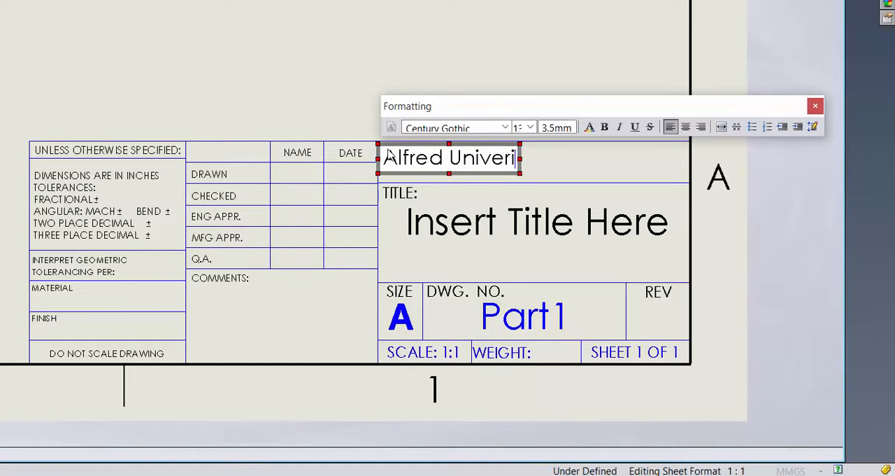
pyautogui.write('t')
pyautogui.press('BackSpace')
pyautogui.press('BackSpace')
pyautogui.write('sity')
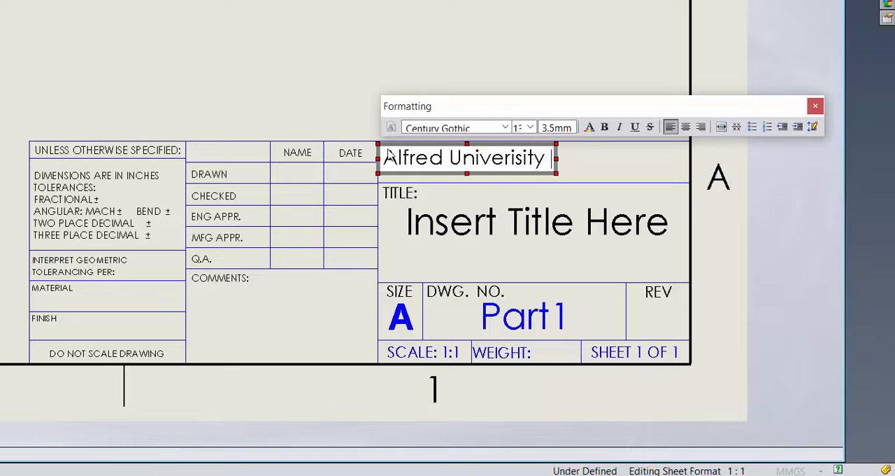
pyautogui.press('BackSpace')
pyautogui.press('BackSpace')
pyautogui.press('BackSpace')
pyautogui.press('BackSpace')
pyautogui.press('BackSpace')
pyautogui.press('BackSpace')
pyautogui.write('s')
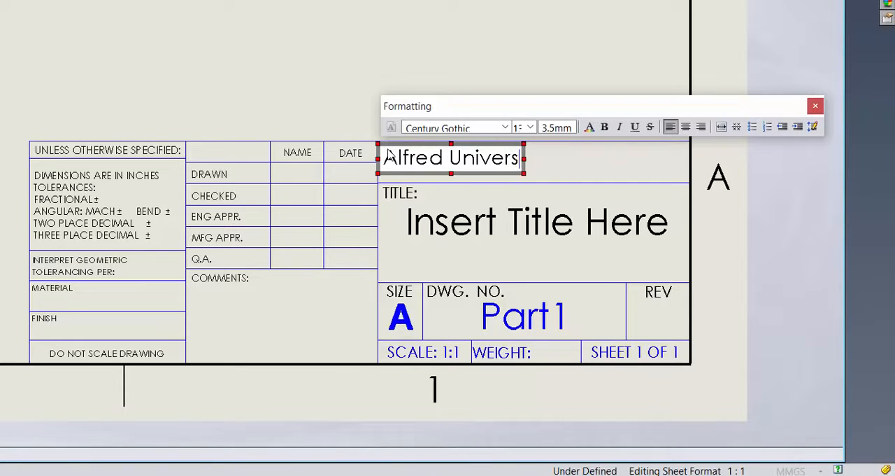
pyautogui.write('ity - David Li')
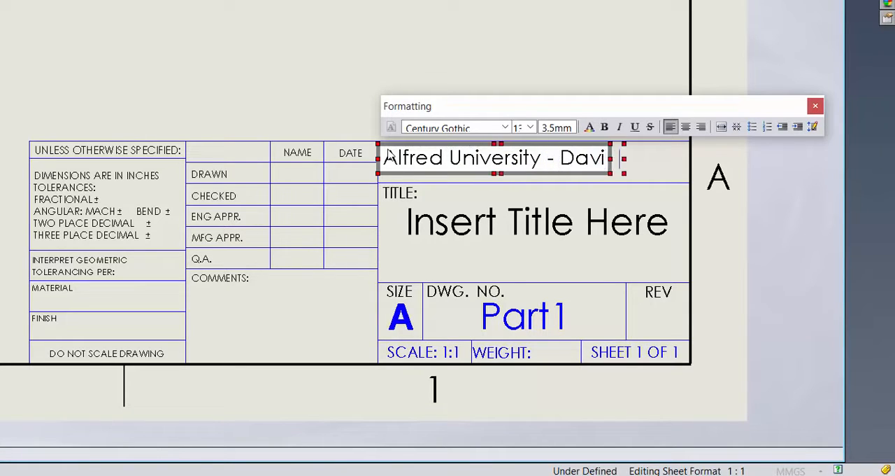
pyautogui.write('pke')
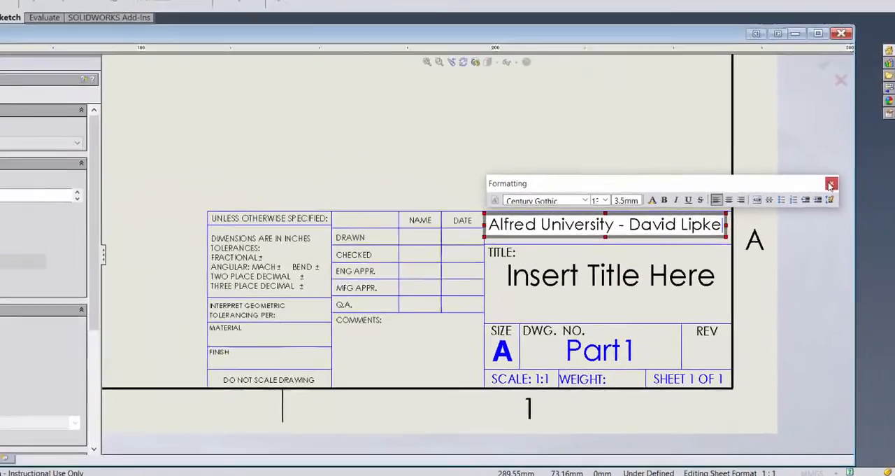
# Step: Append a dash and the person's full name to the university note and finish placing notes
pyautogui.click(830, 184)
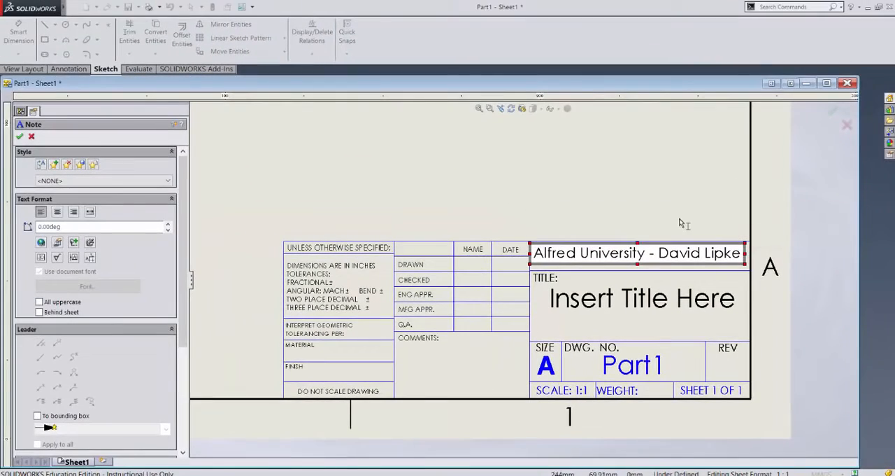
pyautogui.click(657, 191)
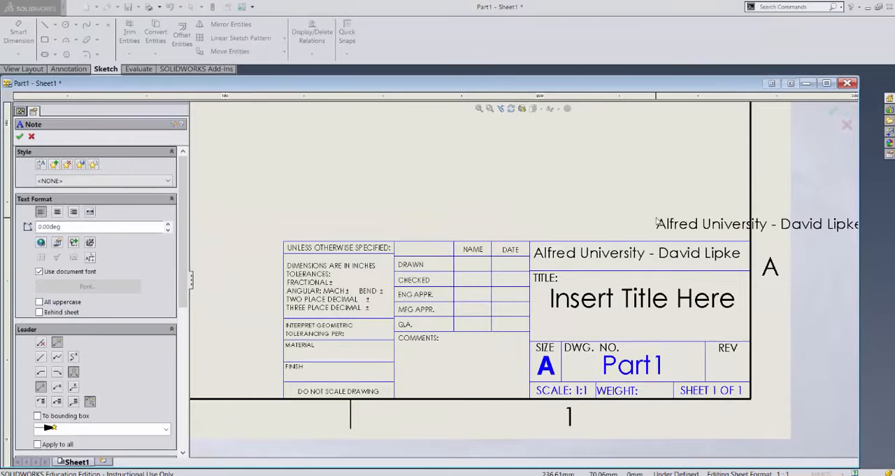
pyautogui.press('Escape')
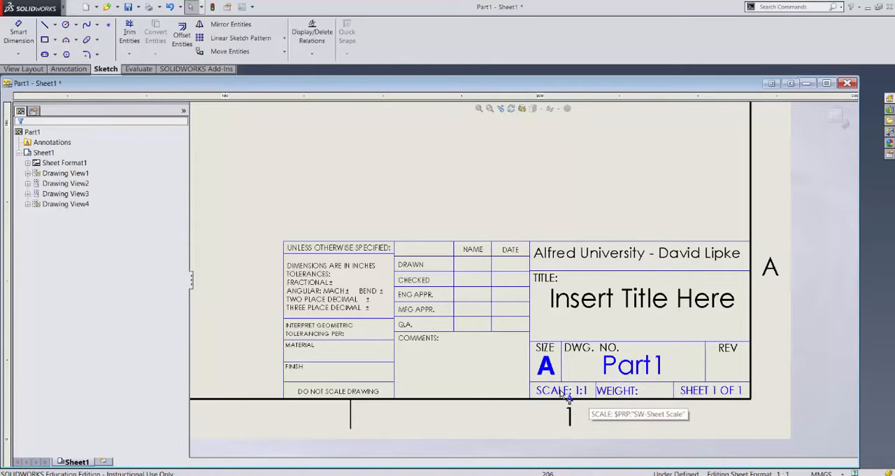
# Step: Exit sheet format editing and return to the drawing sheet with its views
pyautogui.scroll(1, 553, 377)
pyautogui.scroll(2, 553, 377)
pyautogui.scroll(1, 555, 375)
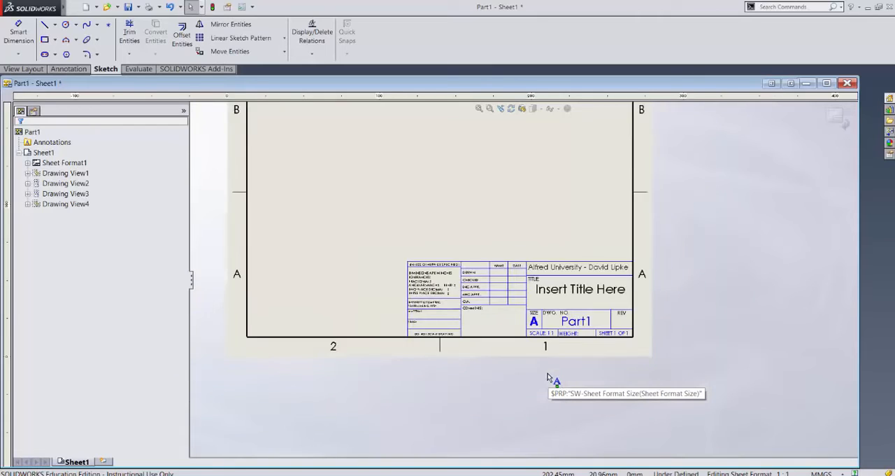
pyautogui.scroll(1, 439, 223)
pyautogui.scroll(-1, 452, 166)
pyautogui.scroll(2, 454, 167)
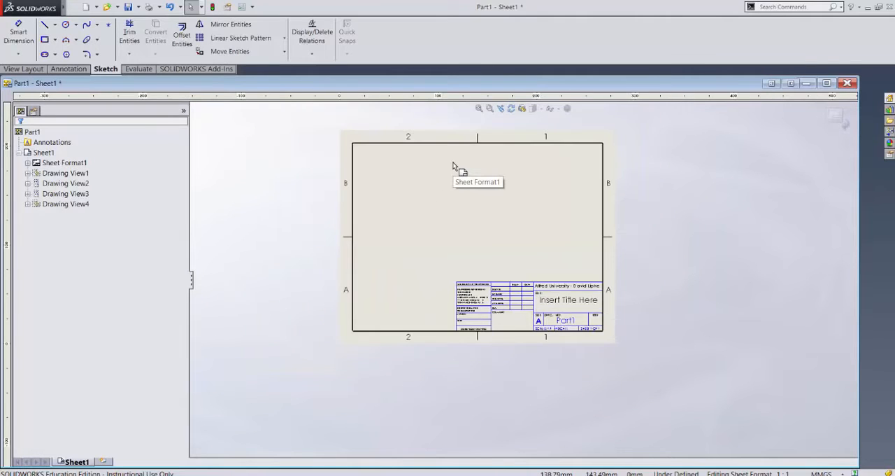
pyautogui.click(837, 116)
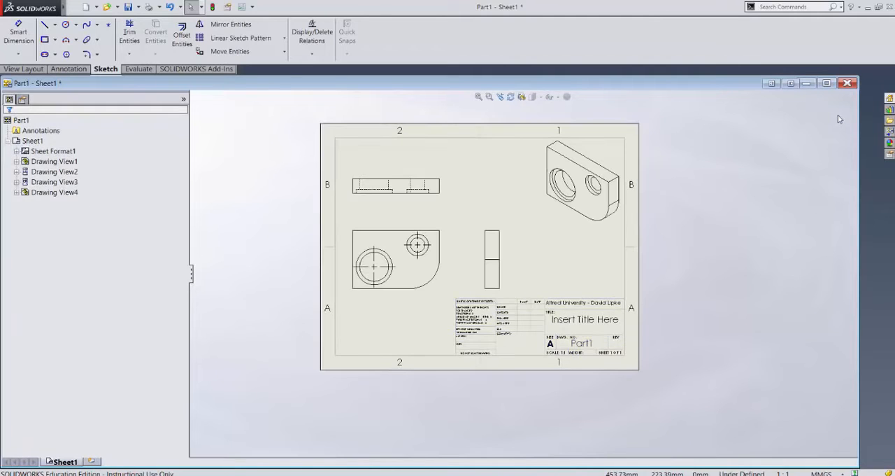
# Step: Review Sheet1's properties, including scale, type of projection and sheet format size, and close them without changes
pyautogui.scroll(-1, 482, 208)
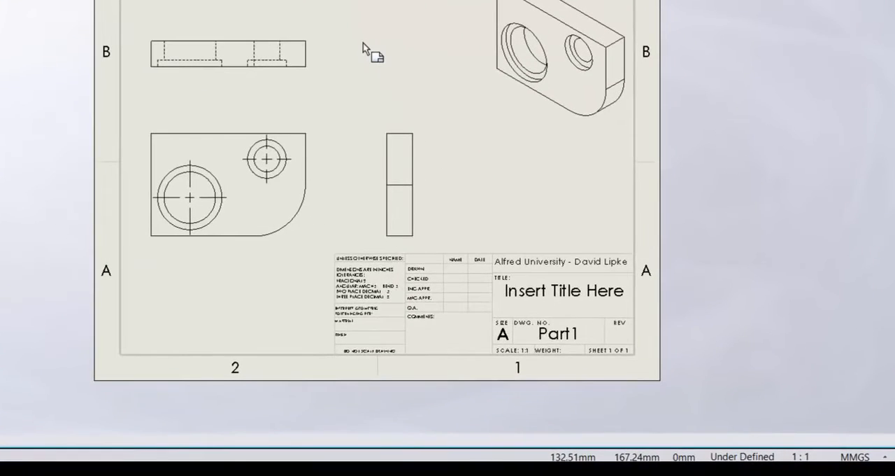
pyautogui.rightClick(474, 187)
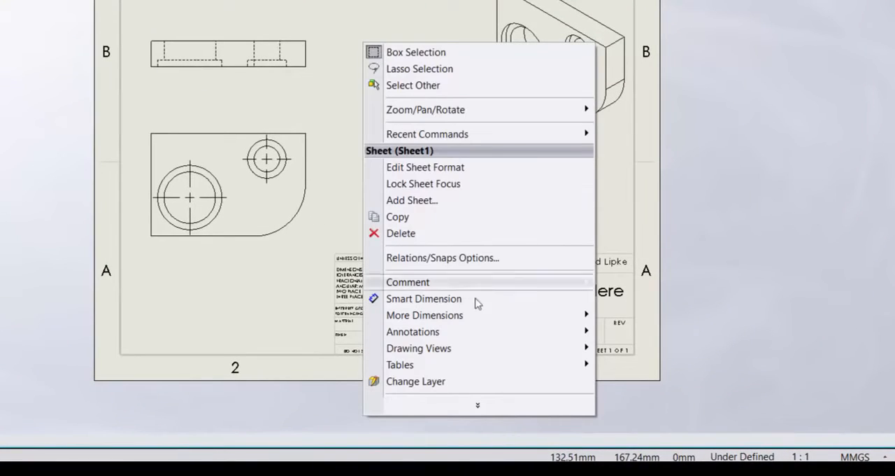
pyautogui.click(479, 407)
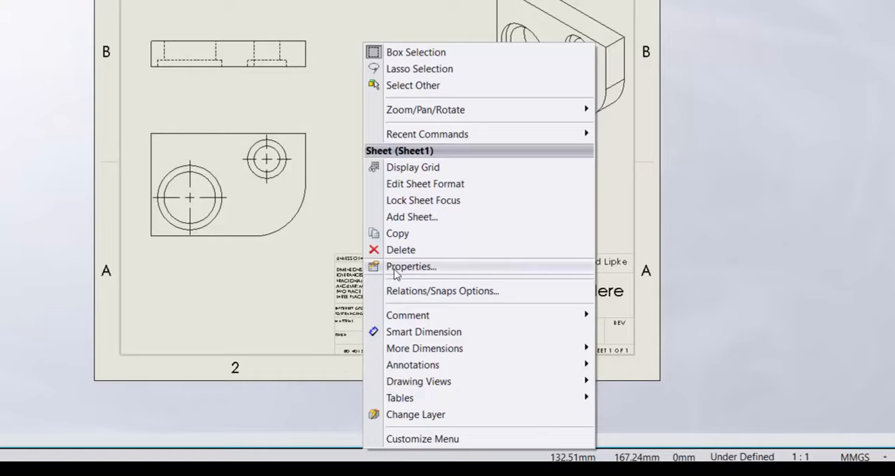
pyautogui.click(395, 269)
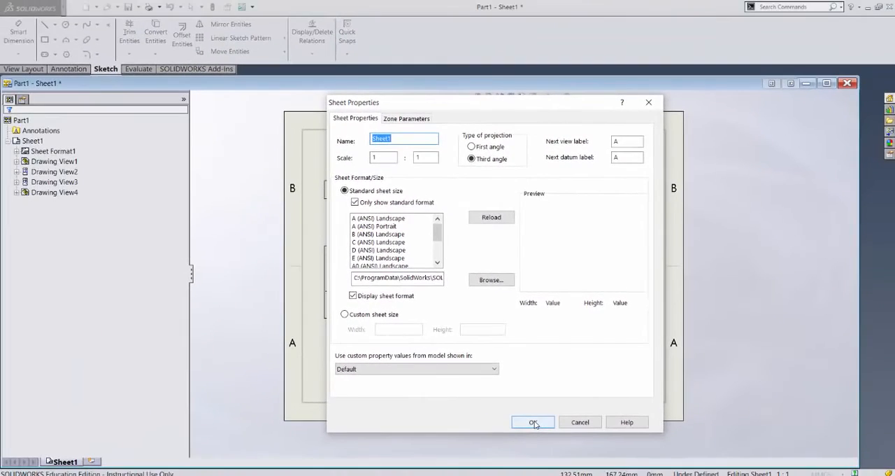
pyautogui.click(482, 462)
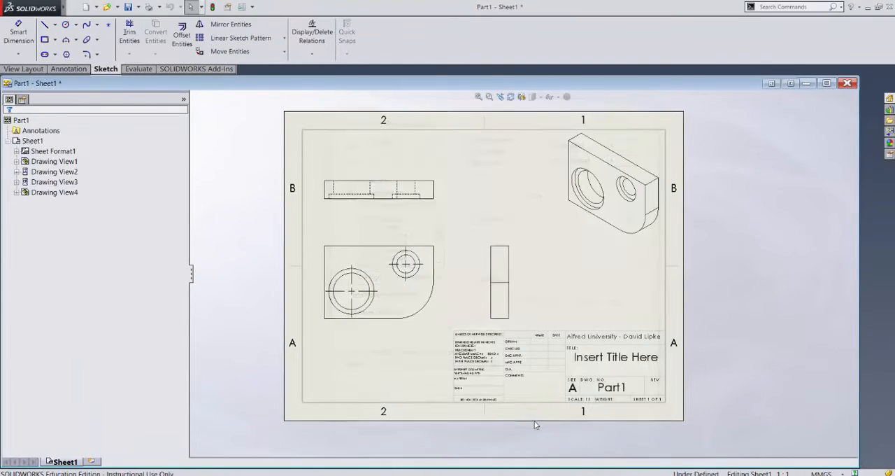
# Step: Open the document properties and choose ANSI as the overall drafting standard
pyautogui.click(476, 173)
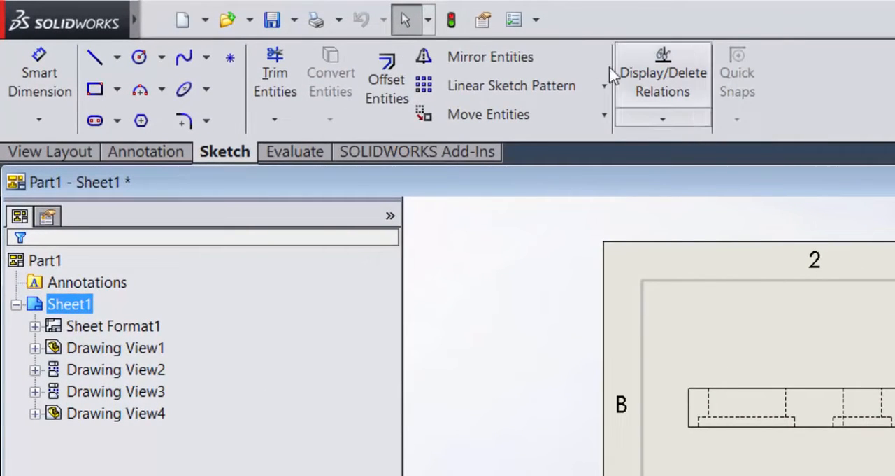
pyautogui.click(536, 20)
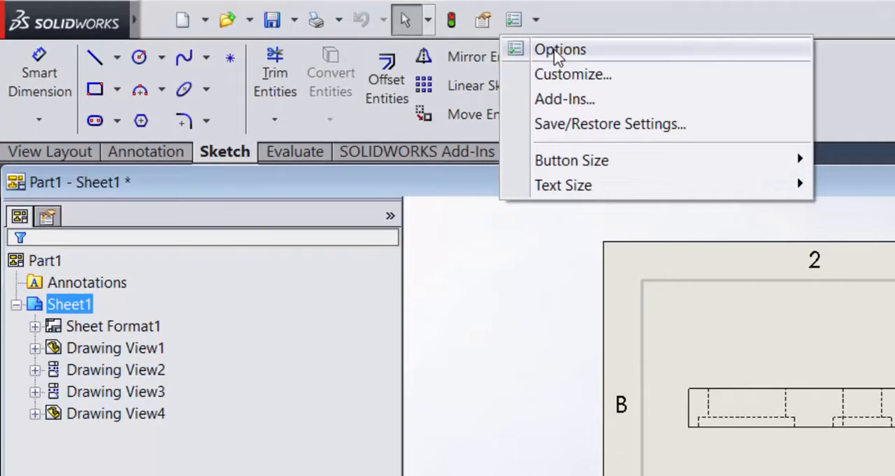
pyautogui.click(557, 51)
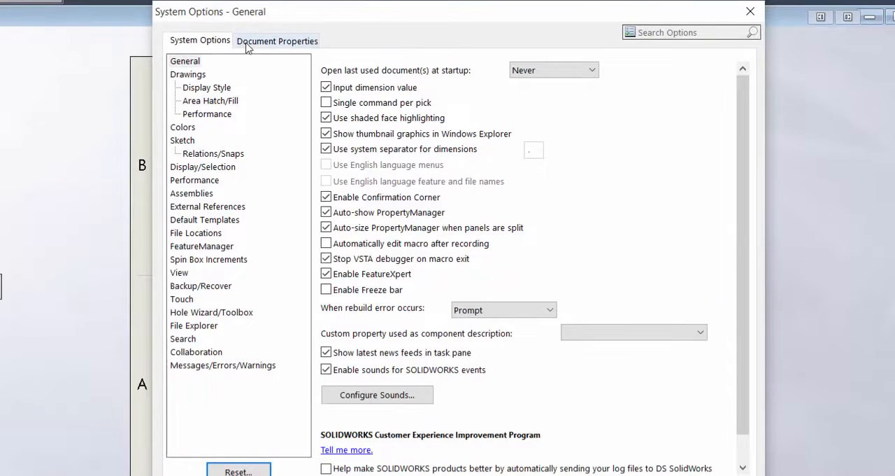
pyautogui.click(292, 43)
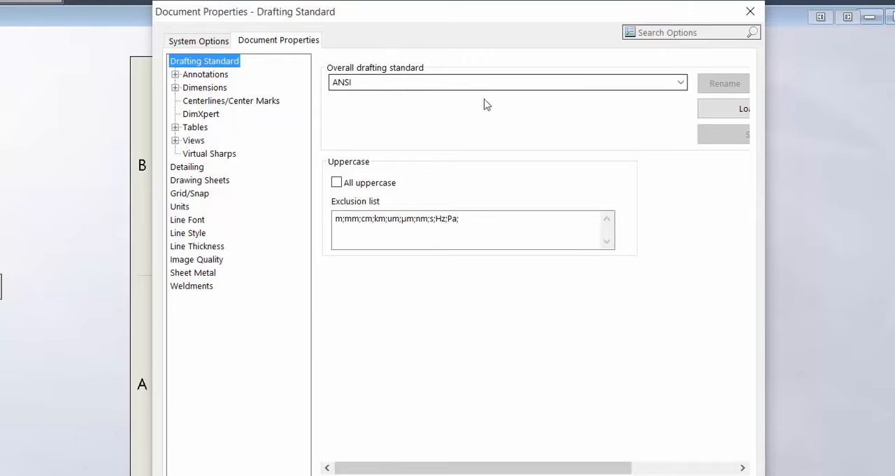
pyautogui.click(680, 84)
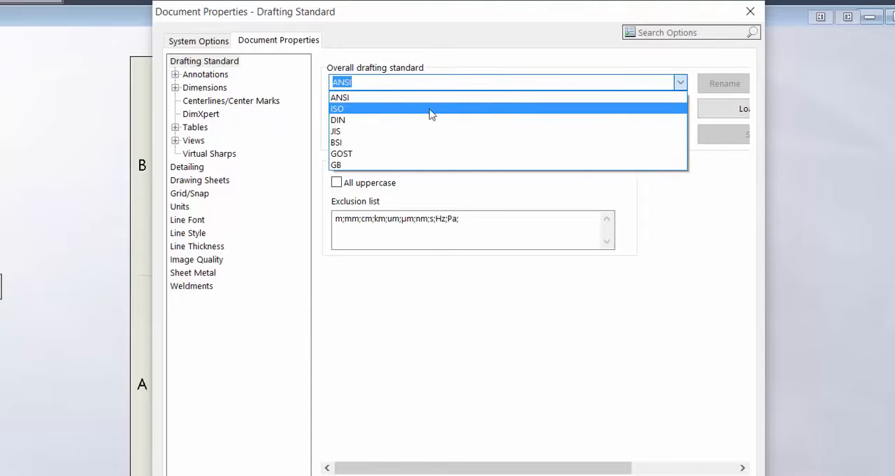
pyautogui.click(370, 98)
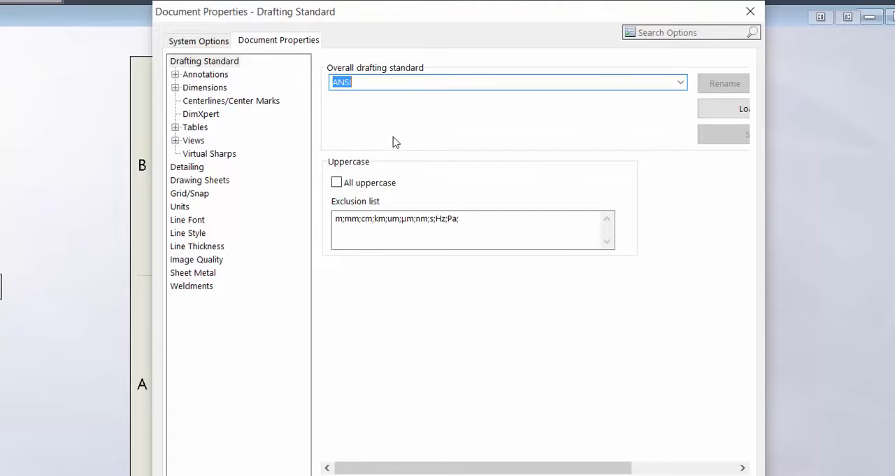
# Step: Review the document's Annotations and Dimensions settings, including fonts, arrows and precision
pyautogui.click(175, 74)
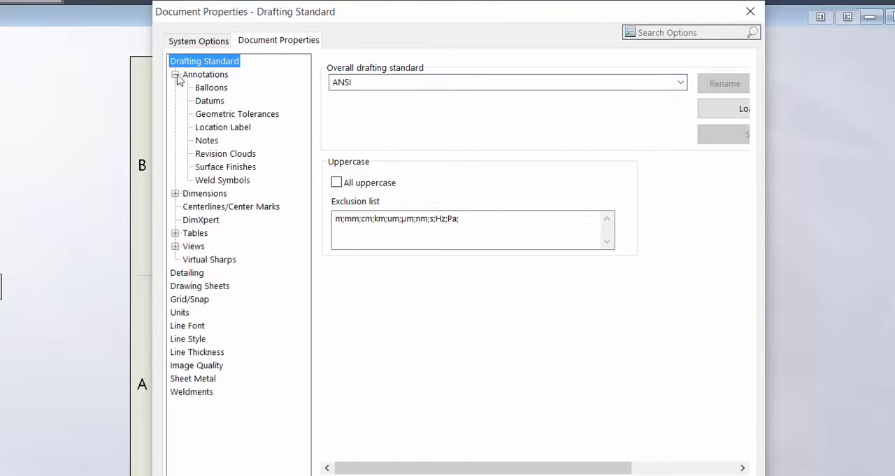
pyautogui.click(204, 77)
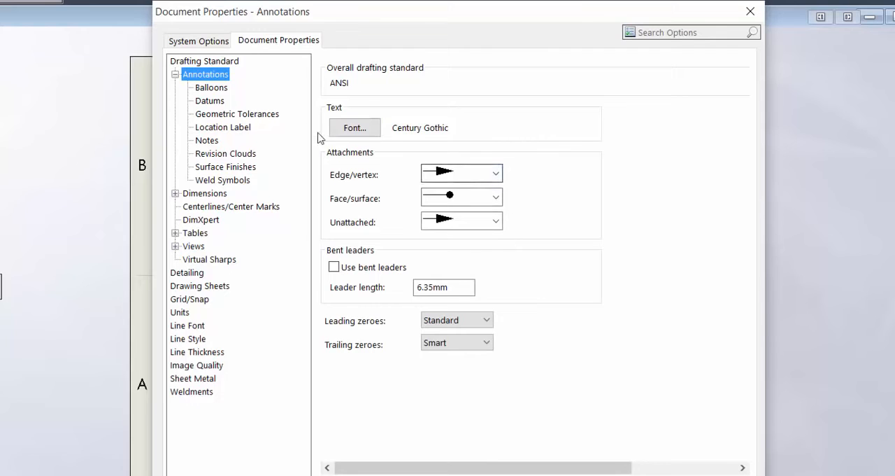
pyautogui.click(174, 74)
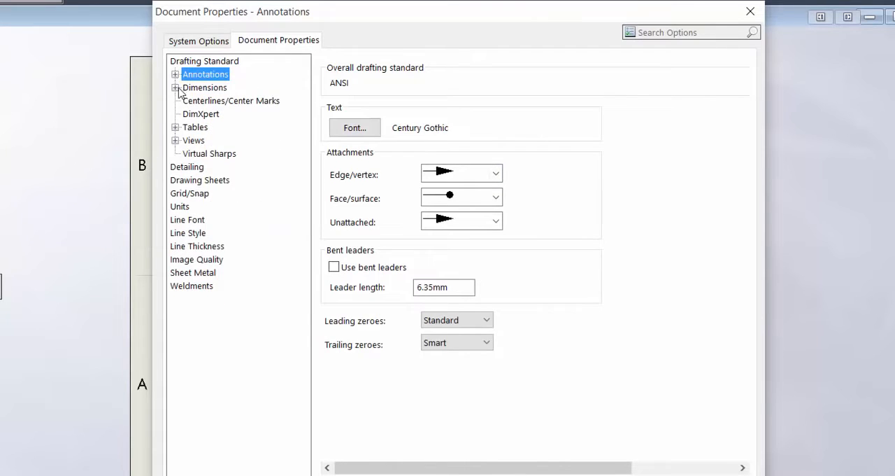
pyautogui.click(175, 87)
pyautogui.click(199, 88)
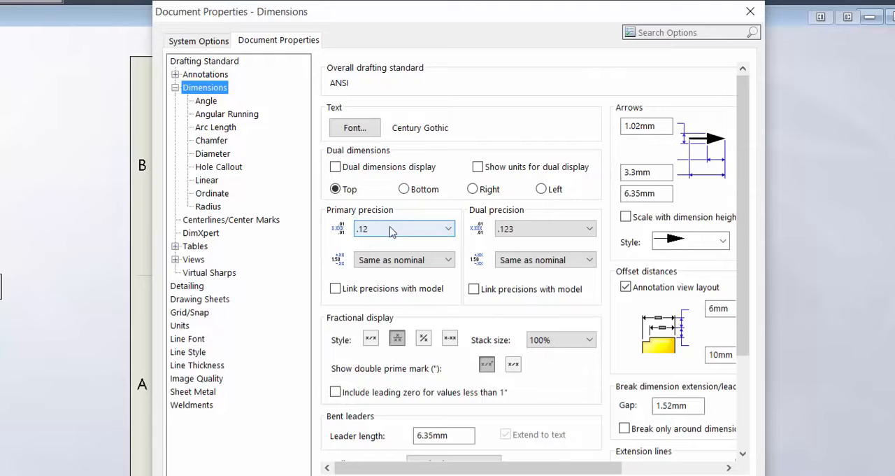
pyautogui.click(174, 88)
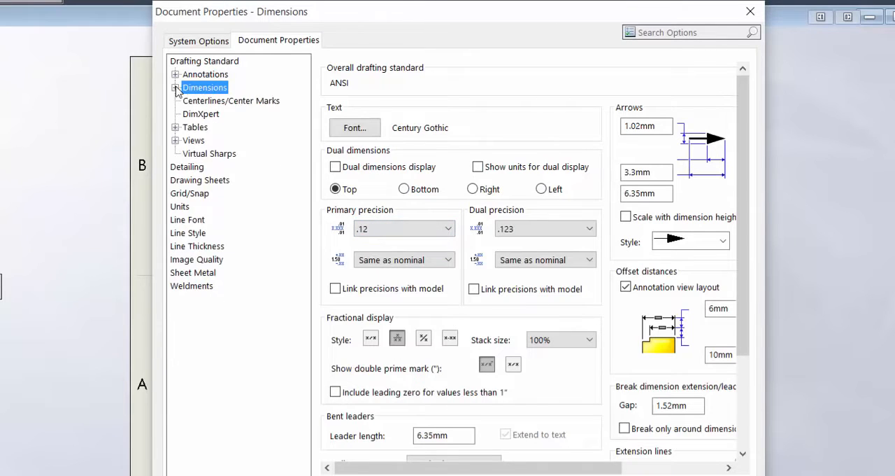
# Step: Set the document's unit system to IPS (inch, pound, second) with angle decimals set to None, and apply the settings
pyautogui.click(179, 207)
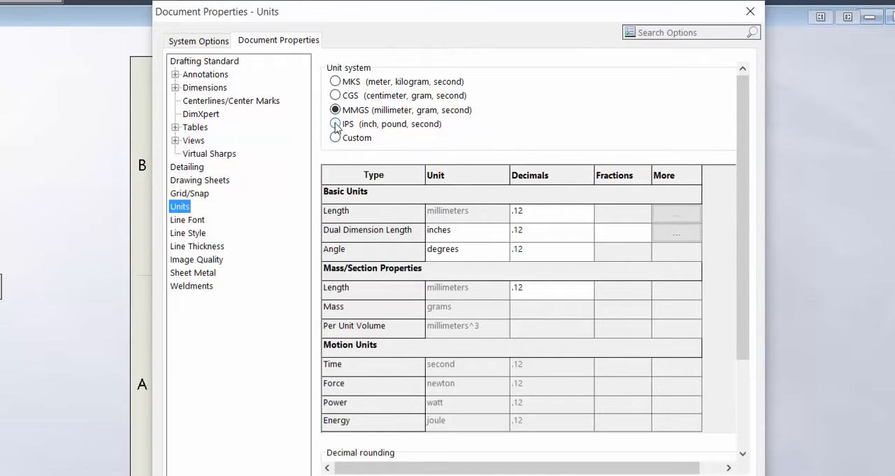
pyautogui.click(335, 124)
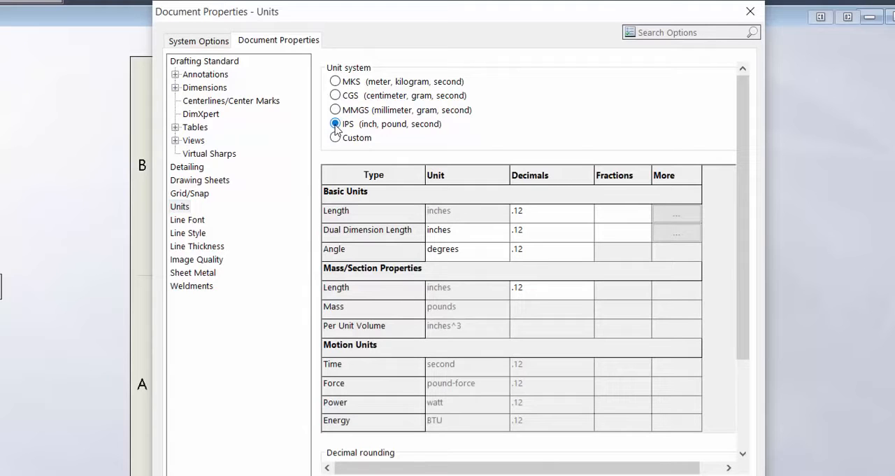
pyautogui.click(586, 253)
pyautogui.click(588, 249)
pyautogui.click(587, 271)
pyautogui.click(587, 271)
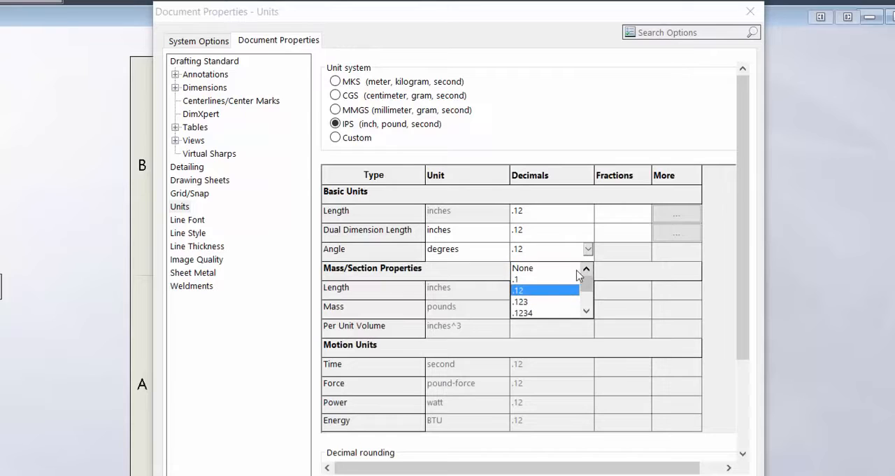
pyautogui.click(570, 272)
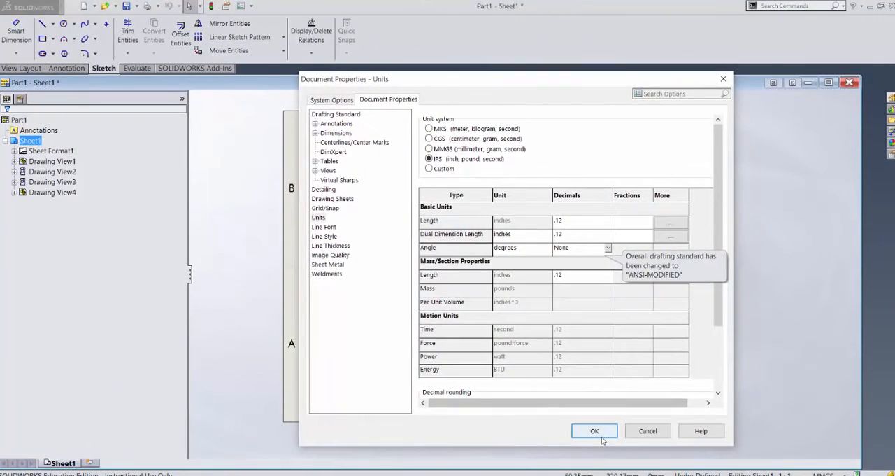
pyautogui.click(597, 431)
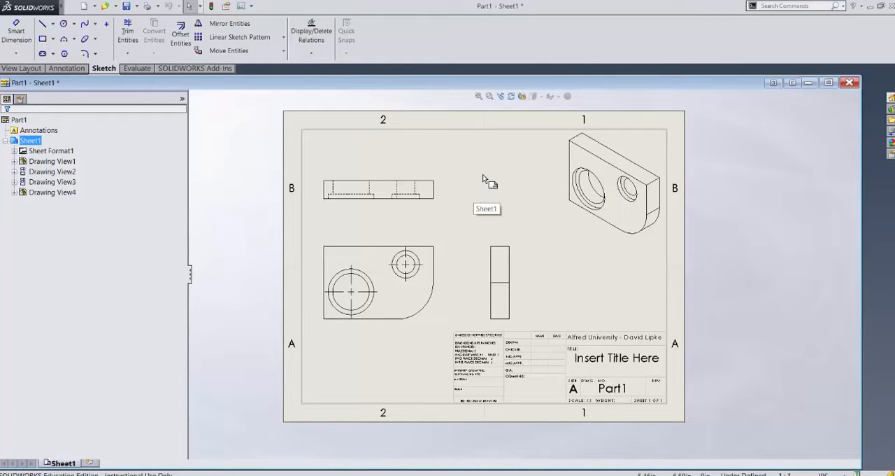
# Step: Revisit the sheet format editing mode and Sheet1's properties, leaving both without changes
pyautogui.rightClick(475, 164)
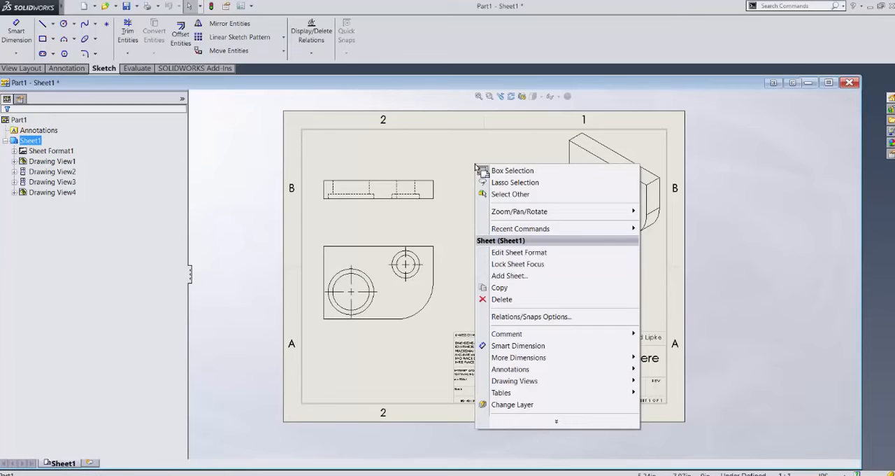
pyautogui.click(519, 252)
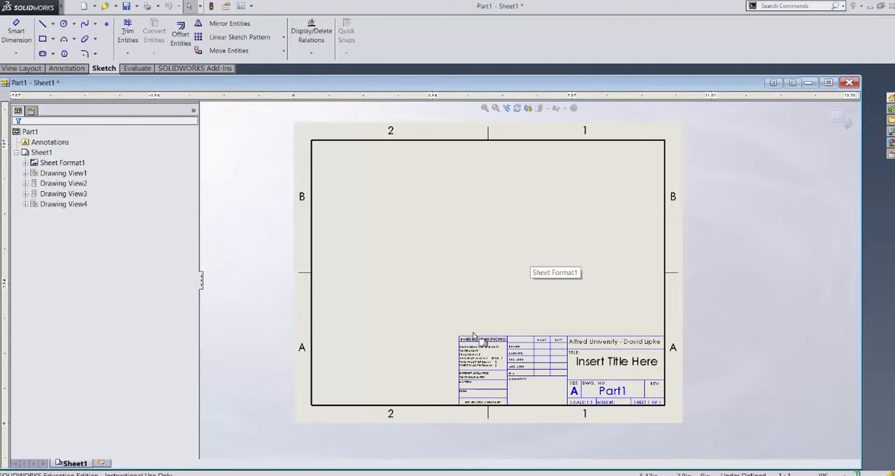
pyautogui.click(841, 120)
pyautogui.rightClick(478, 177)
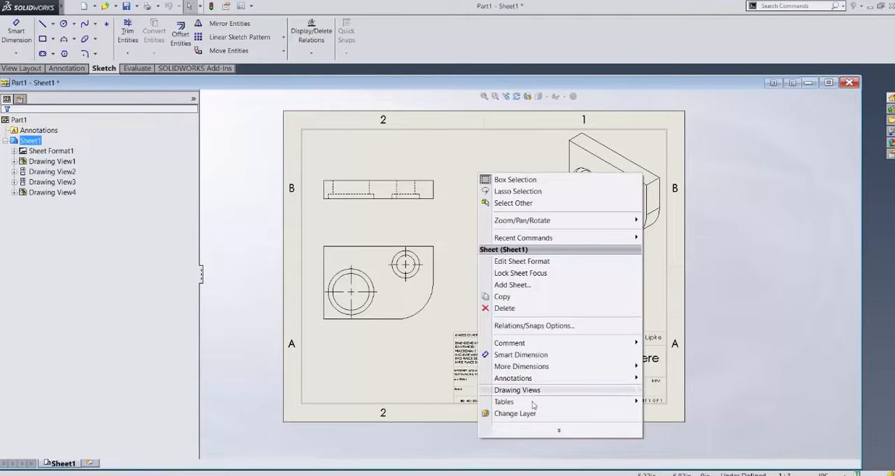
pyautogui.click(559, 429)
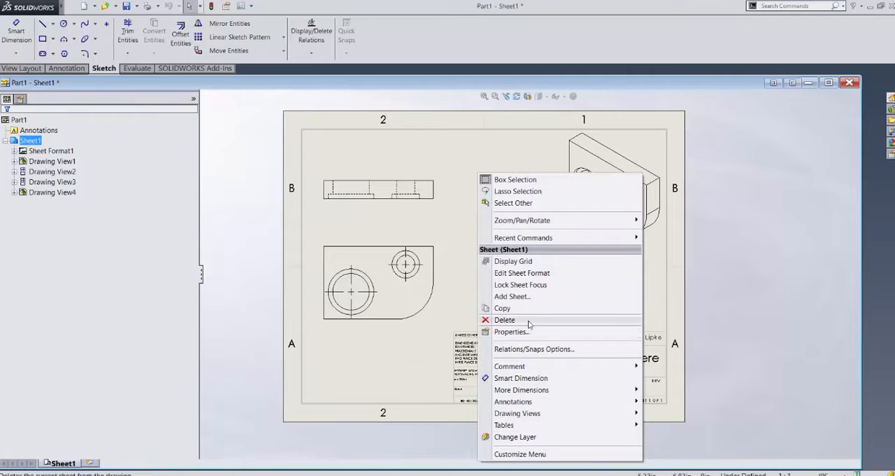
pyautogui.click(509, 332)
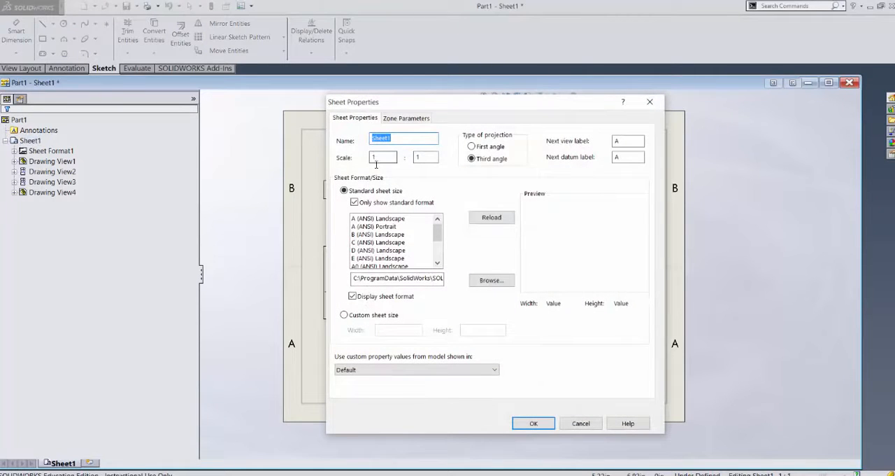
pyautogui.click(534, 423)
# Step: Check the Drafting Standard page of the document properties again and close it unchanged
pyautogui.click(251, 6)
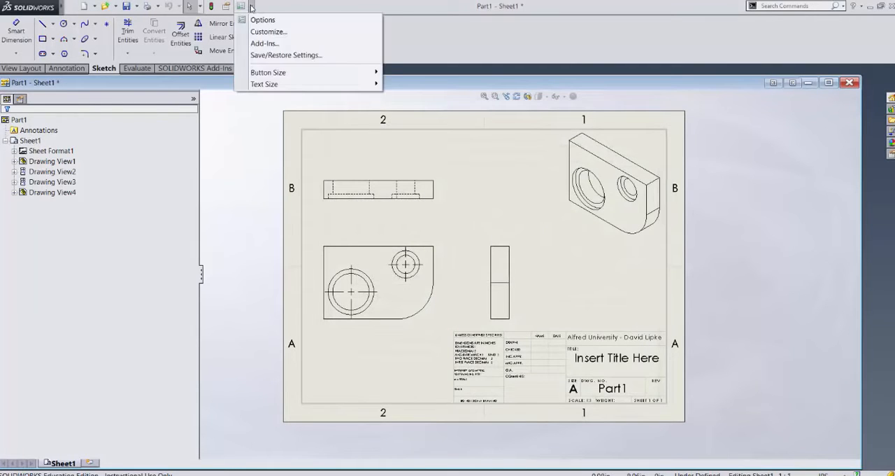
pyautogui.click(257, 18)
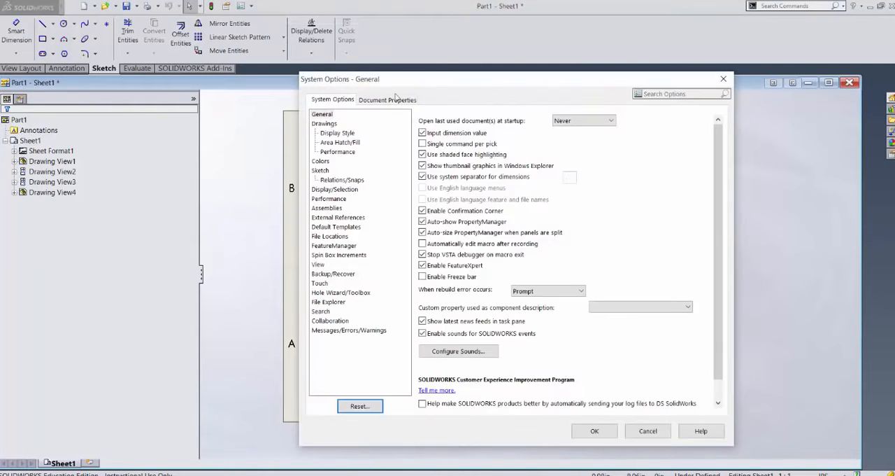
pyautogui.click(397, 99)
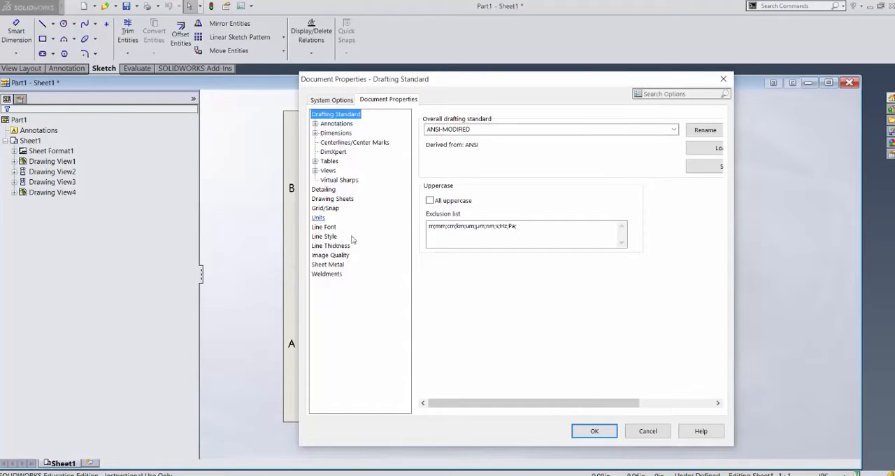
pyautogui.click(603, 436)
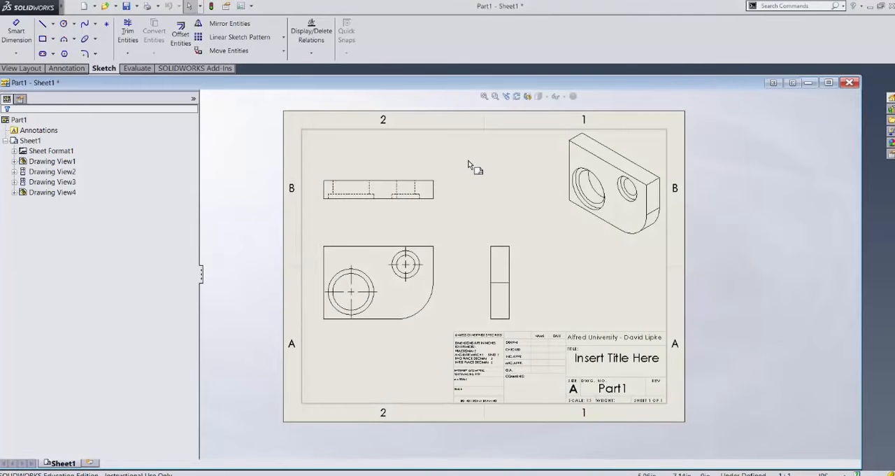
pyautogui.click(470, 165)
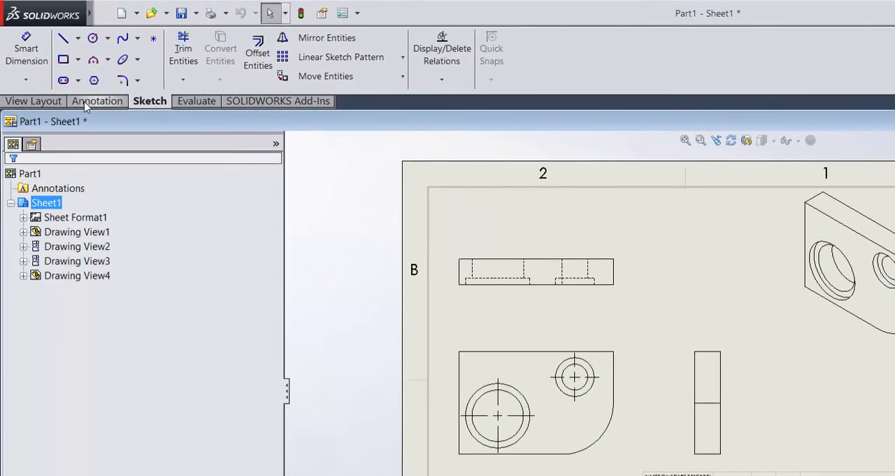
# Step: Use Smart Dimension to dimension the plate's thickness in the top view and its overall width in the front view
pyautogui.click(86, 105)
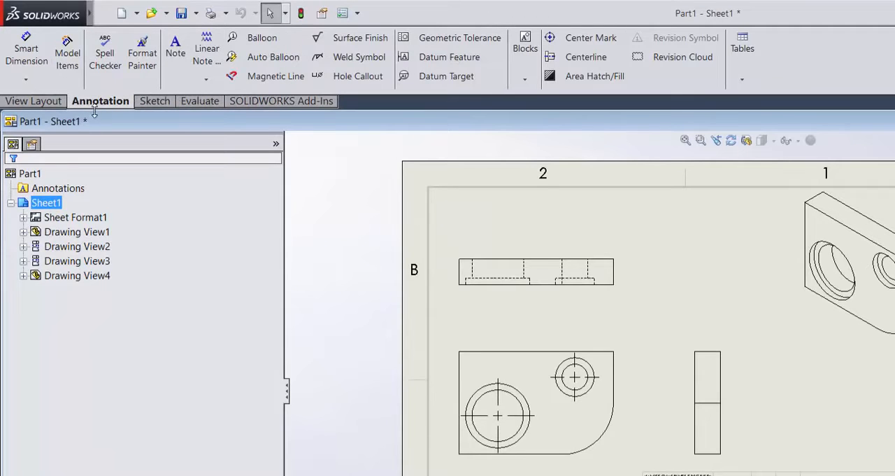
pyautogui.click(32, 65)
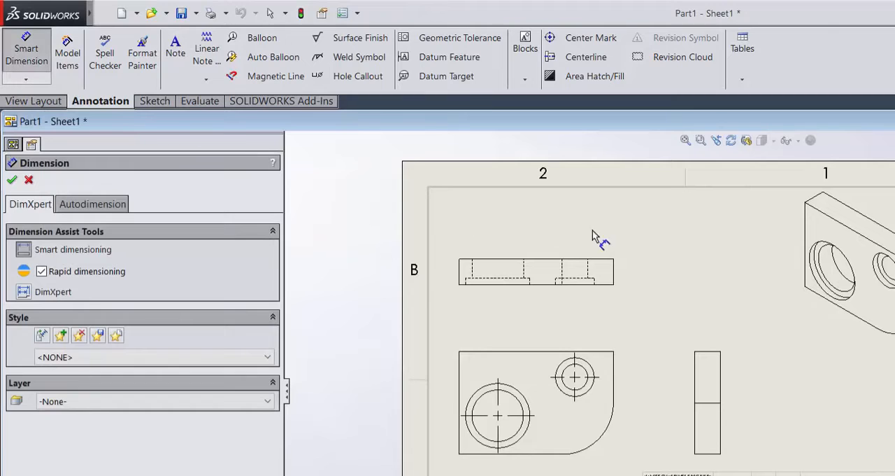
pyautogui.click(615, 271)
pyautogui.click(612, 272)
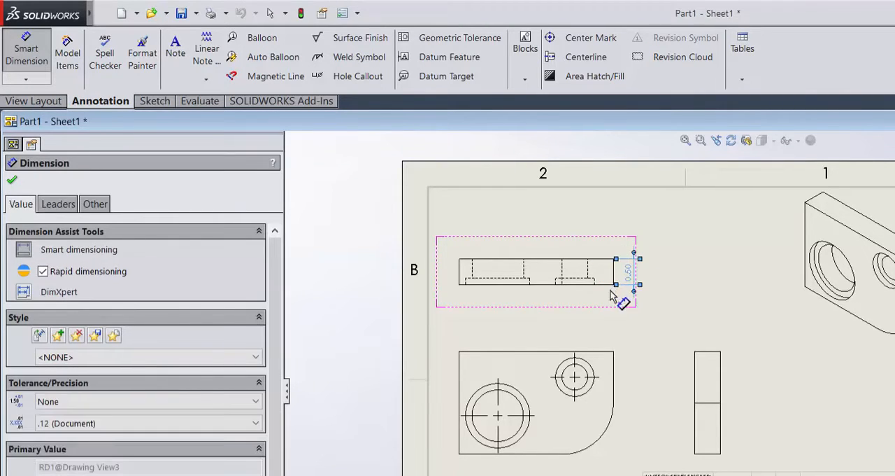
pyautogui.click(542, 352)
pyautogui.click(540, 354)
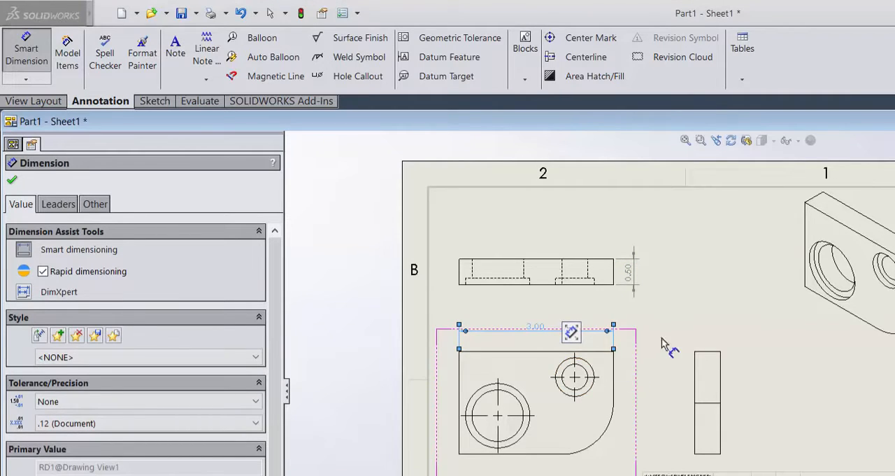
pyautogui.click(712, 309)
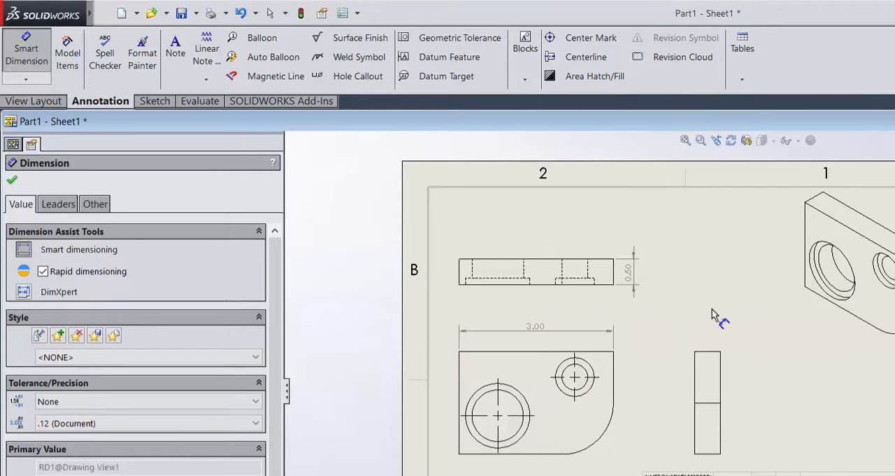
pyautogui.press('Escape')
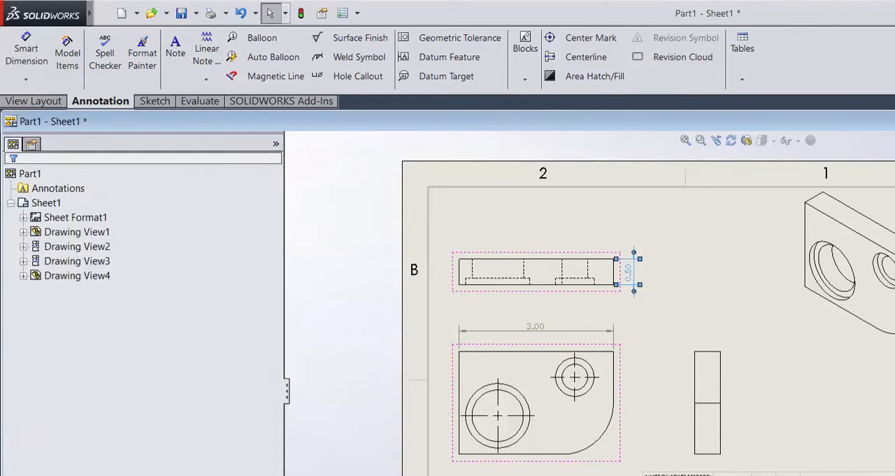
# Step: Delete the plate's thickness dimension and overall width dimension from the views
pyautogui.click(628, 271)
pyautogui.press('Escape')
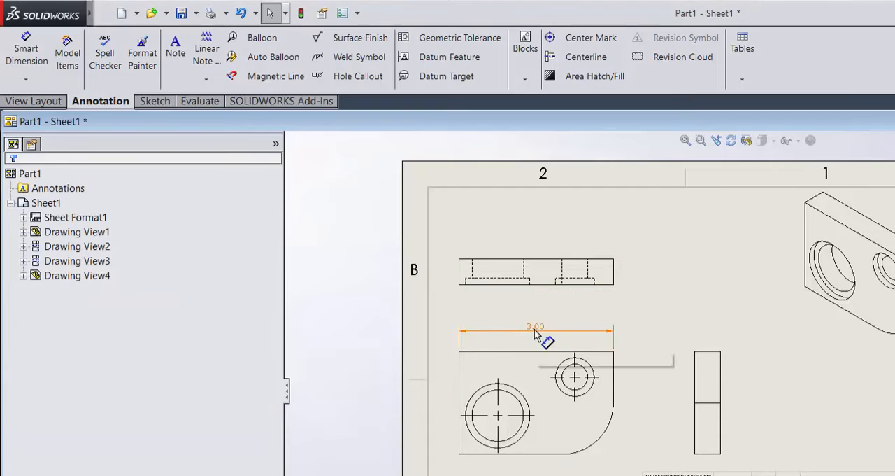
pyautogui.click(534, 329)
pyautogui.press('Delete')
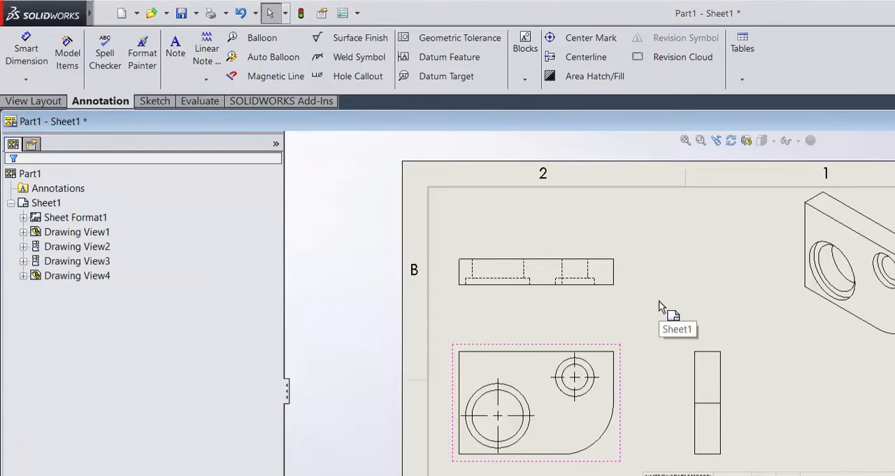
# Step: Use Model Items to import the dimensions marked for drawing from the entire model into all views, eliminating duplicates
pyautogui.click(659, 300)
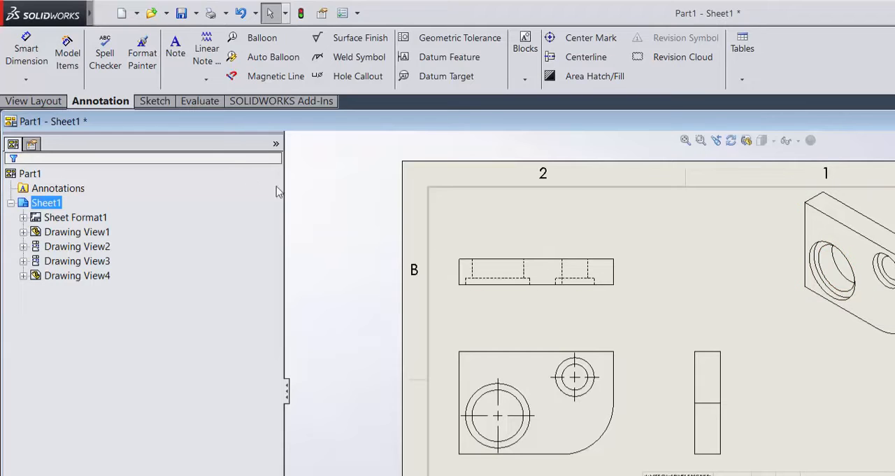
pyautogui.click(67, 63)
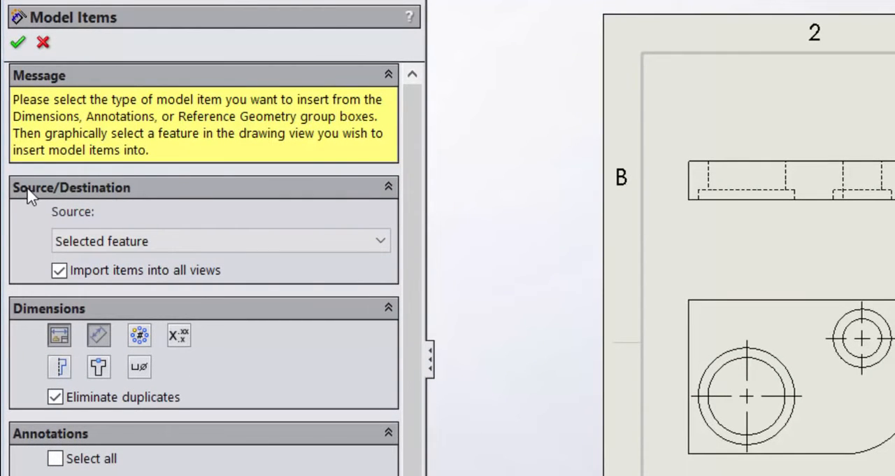
pyautogui.click(155, 245)
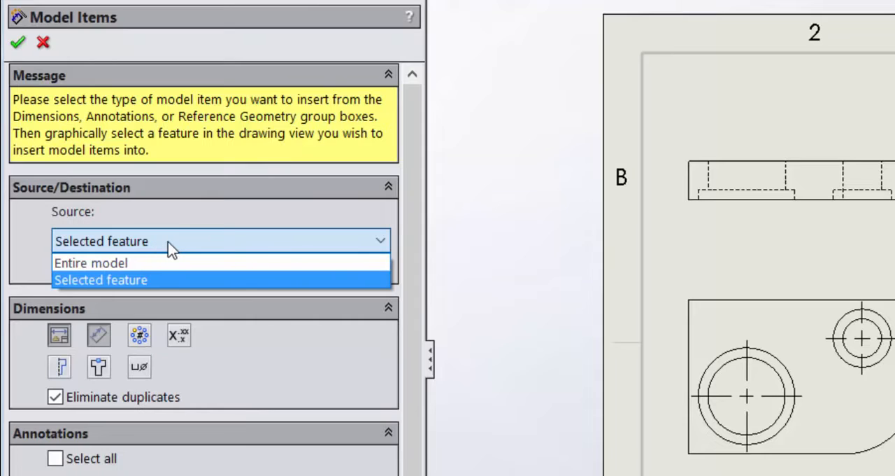
pyautogui.click(117, 264)
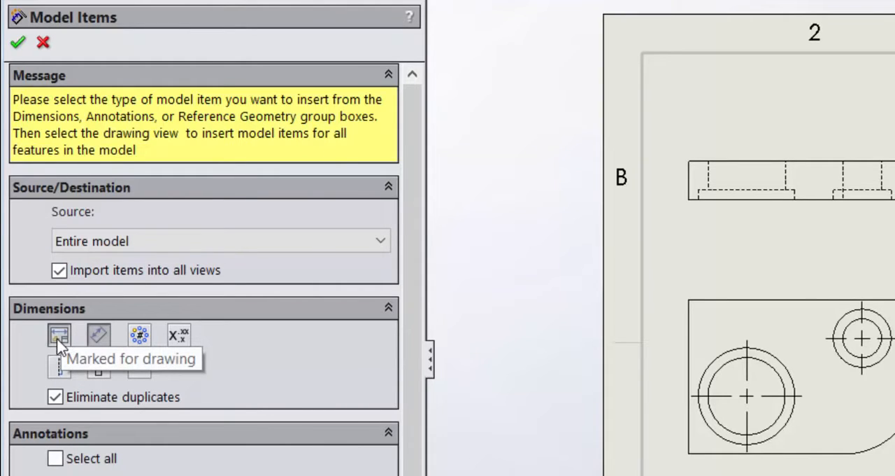
pyautogui.click(98, 336)
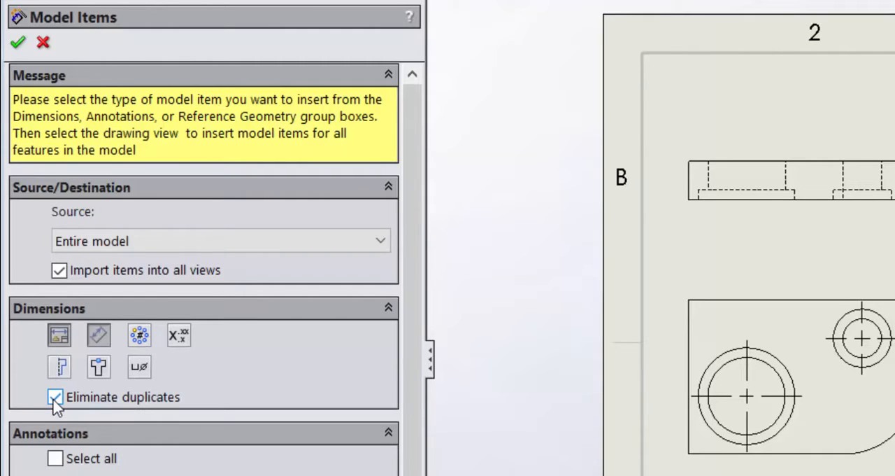
pyautogui.scroll(-3, 228, 411)
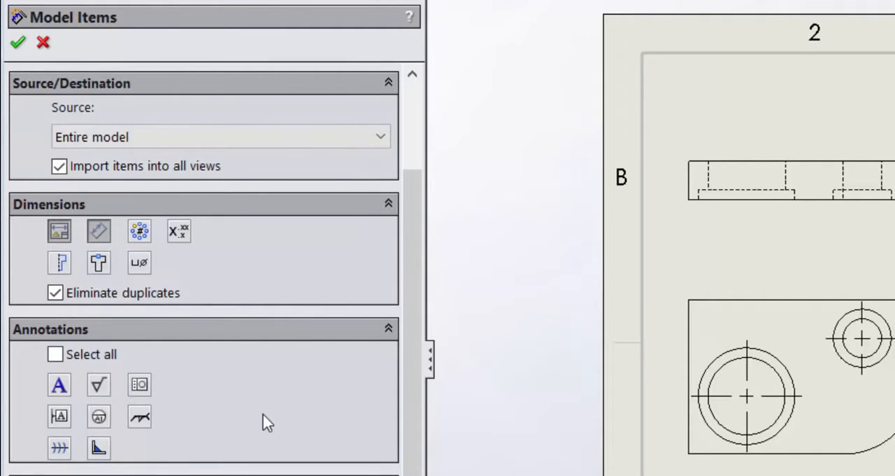
pyautogui.scroll(3, 256, 418)
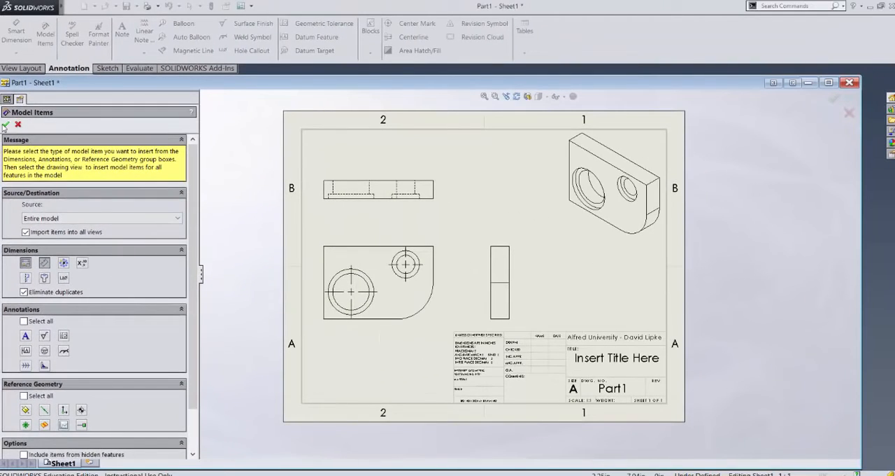
pyautogui.click(5, 124)
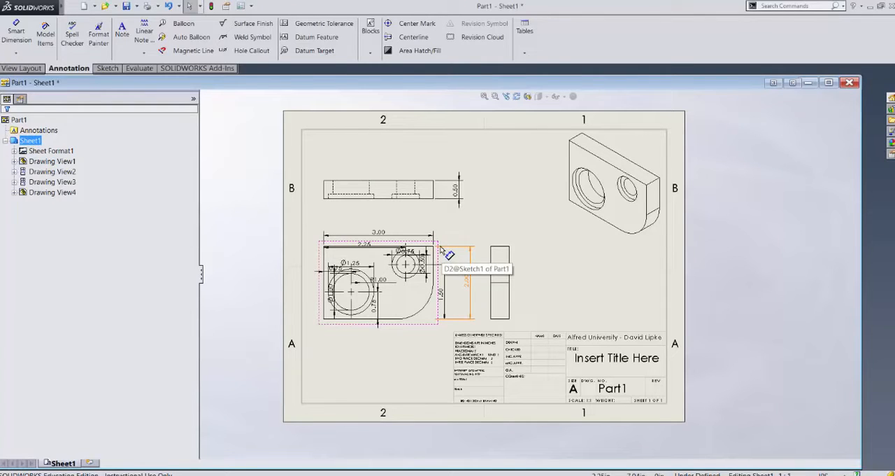
# Step: Stack the front view's horizontal dimensions above its outline, with 0.75 nearest the plate, 2.25 above it and 3.00 outermost
pyautogui.scroll(-1, 425, 245)
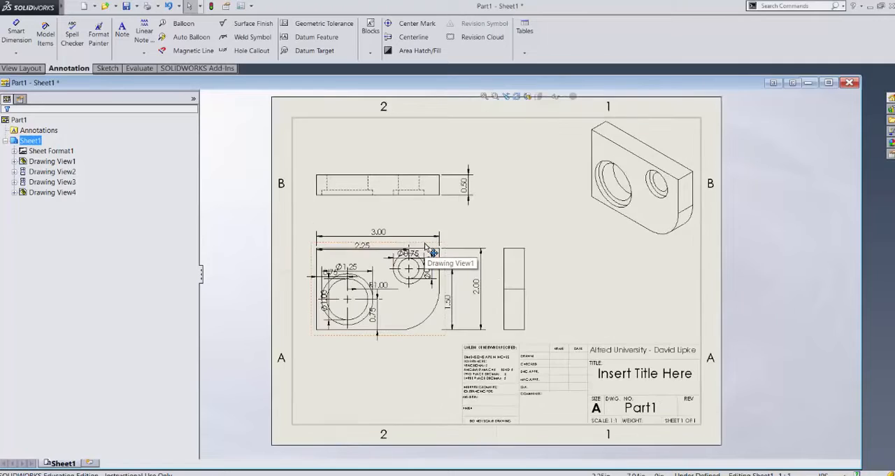
pyautogui.scroll(-2, 424, 245)
pyautogui.scroll(-1, 424, 245)
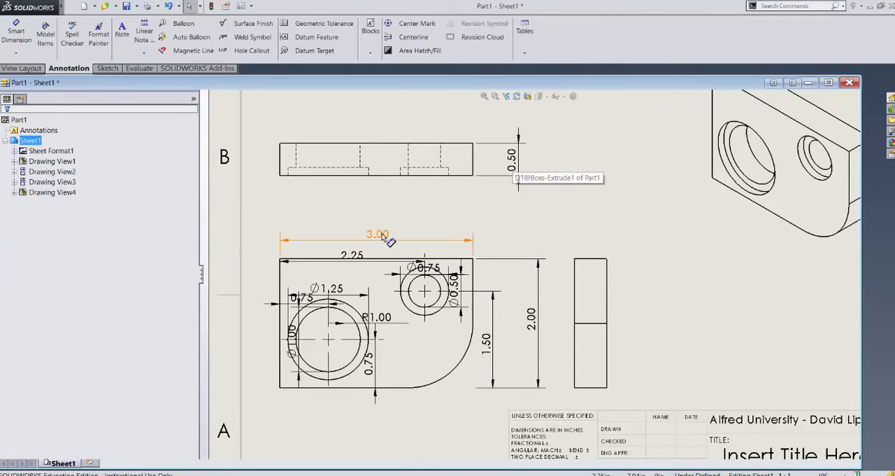
pyautogui.moveTo(381, 236); pyautogui.dragTo(381, 219)
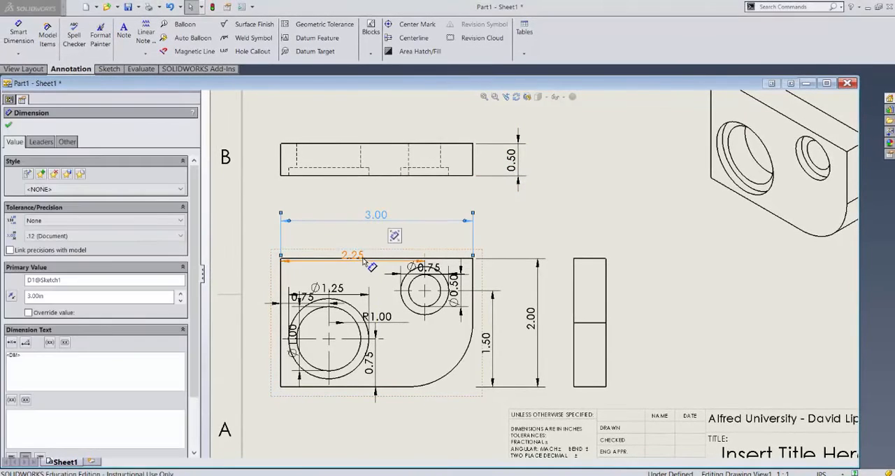
pyautogui.moveTo(362, 260); pyautogui.dragTo(354, 235)
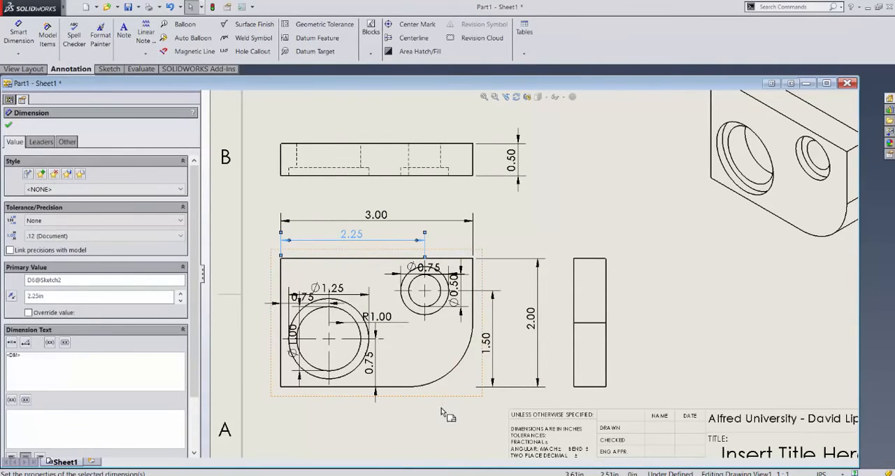
pyautogui.click(395, 407)
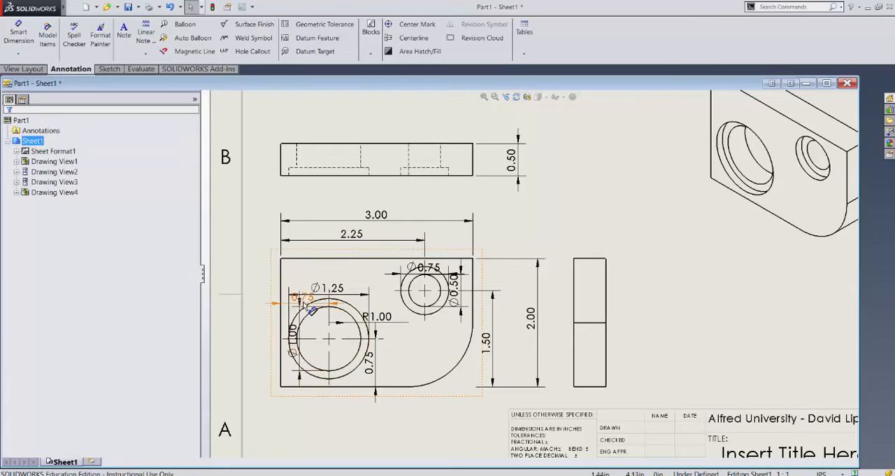
pyautogui.moveTo(302, 297)
pyautogui.mouseDown()
pyautogui.moveTo(308, 335)
pyautogui.moveTo(306, 248)
pyautogui.mouseUp()
pyautogui.moveTo(380, 216); pyautogui.dragTo(380, 204)
pyautogui.moveTo(355, 233); pyautogui.dragTo(355, 219)
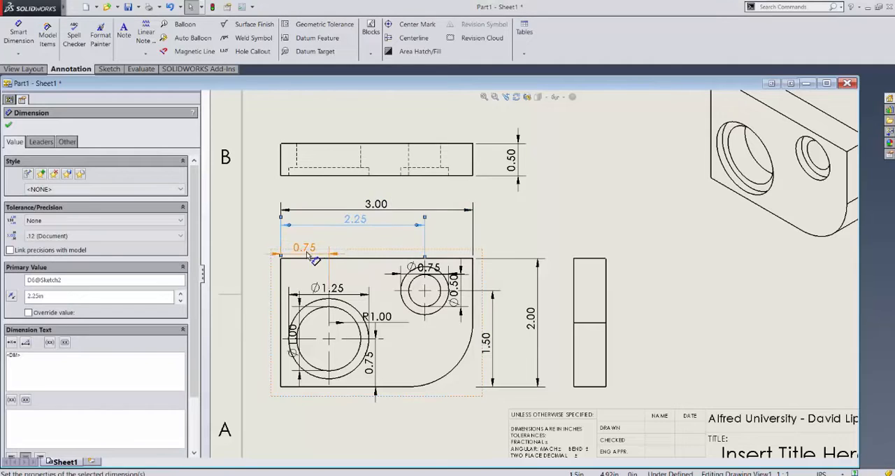
pyautogui.moveTo(306, 253); pyautogui.dragTo(308, 241)
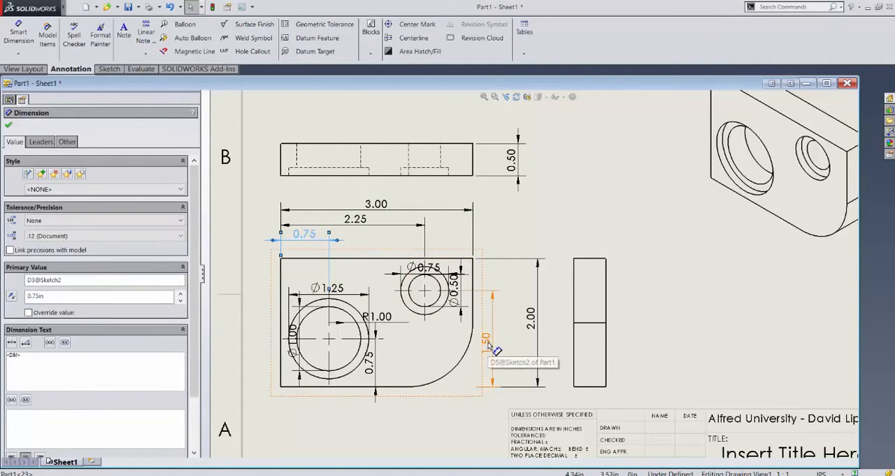
# Step: Move the vertical 1.50 and 0.75 hole-location dimensions outside the front view's right edge and the R1.00 dimension outside the rounded corner
pyautogui.moveTo(475, 349)
pyautogui.mouseDown()
pyautogui.moveTo(495, 349)
pyautogui.moveTo(487, 350)
pyautogui.mouseUp()
pyautogui.moveTo(373, 364)
pyautogui.mouseDown()
pyautogui.moveTo(476, 365)
pyautogui.moveTo(474, 373)
pyautogui.mouseUp()
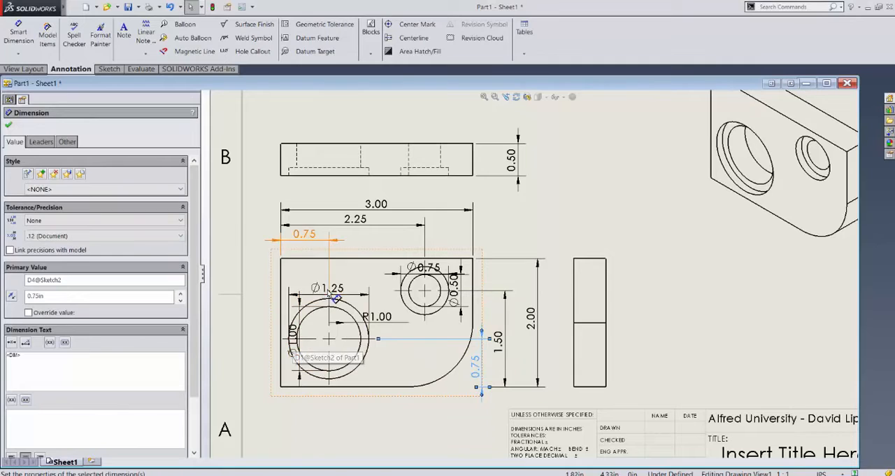
pyautogui.moveTo(373, 316); pyautogui.dragTo(494, 409)
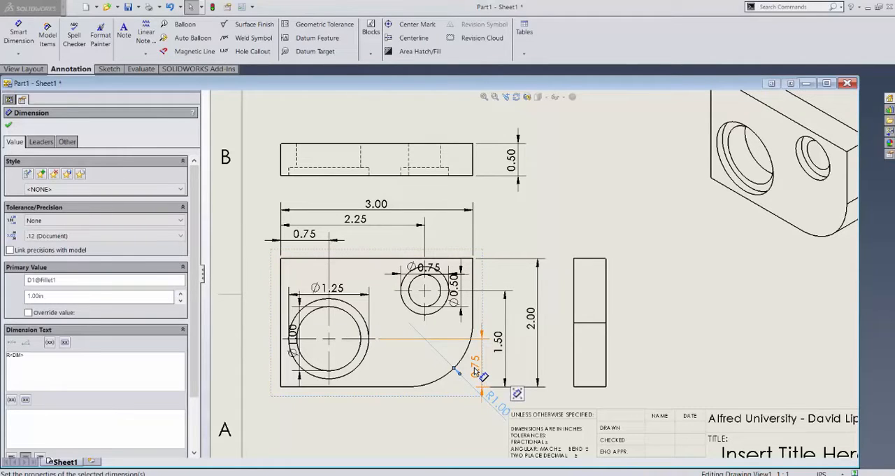
pyautogui.moveTo(476, 372)
pyautogui.mouseDown()
pyautogui.moveTo(482, 393)
pyautogui.moveTo(468, 419)
pyautogui.moveTo(484, 384)
pyautogui.moveTo(476, 365)
pyautogui.mouseUp()
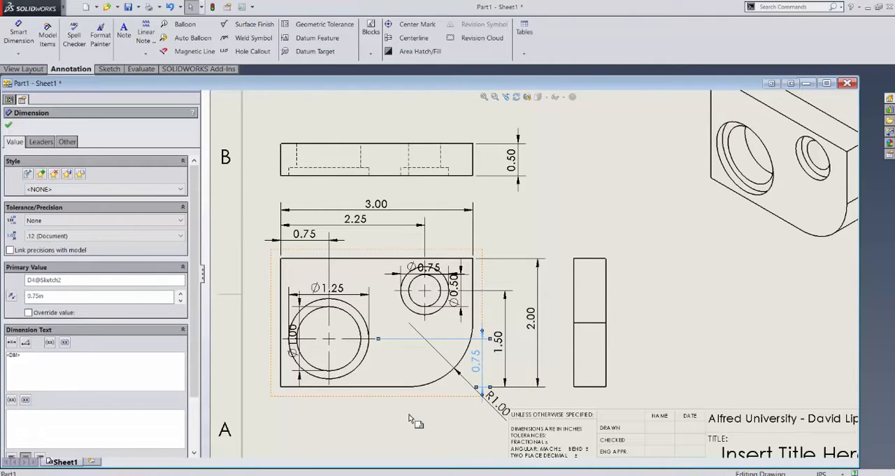
pyautogui.click(414, 419)
# Step: Move the large hole's Ø1.25 dimension higher above the circle and its Ø1.00 dimension to the right of it
pyautogui.moveTo(343, 292); pyautogui.dragTo(341, 282)
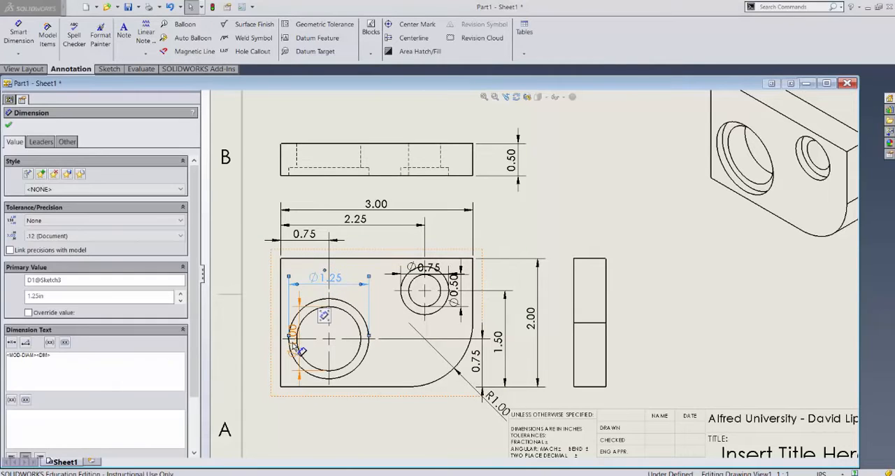
pyautogui.moveTo(298, 346); pyautogui.dragTo(391, 311)
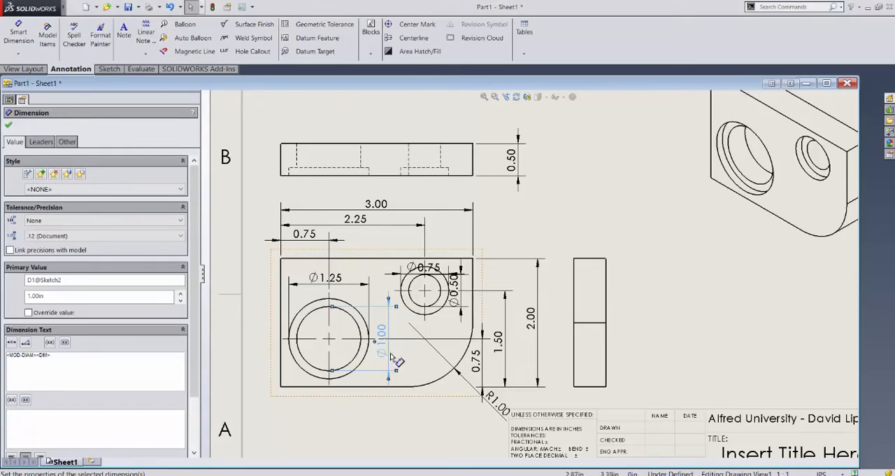
pyautogui.press('Escape')
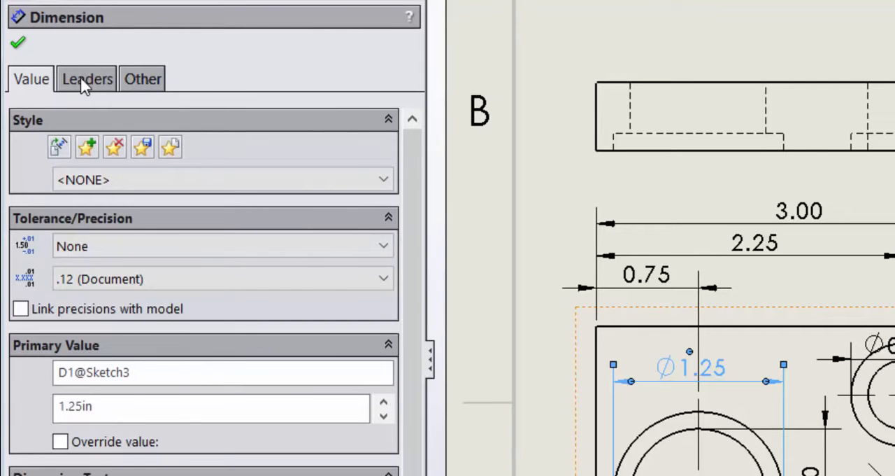
# Step: Display the Ø1.25 dimension with a Diameter leader and place its text outside the plate, below and left of the large hole
pyautogui.click(83, 82)
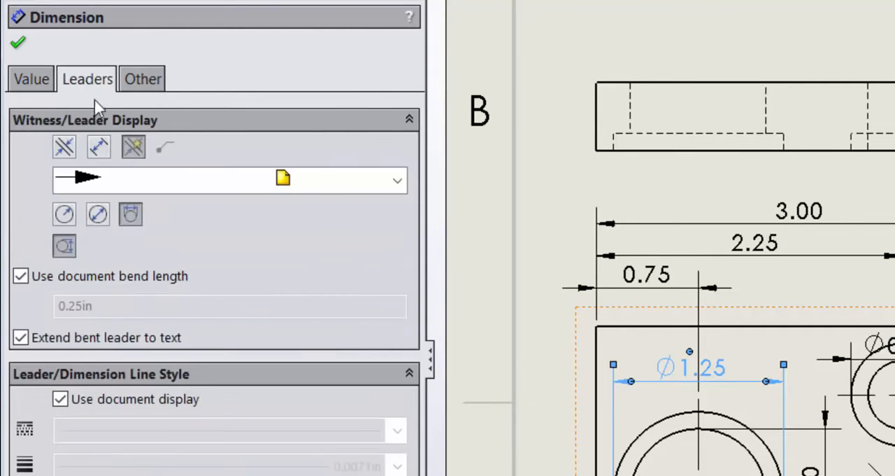
pyautogui.click(98, 215)
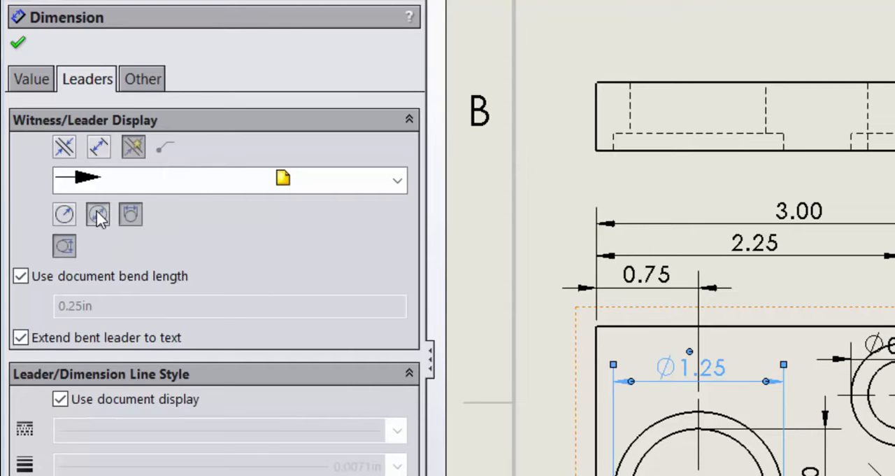
pyautogui.moveTo(711, 383); pyautogui.dragTo(288, 428)
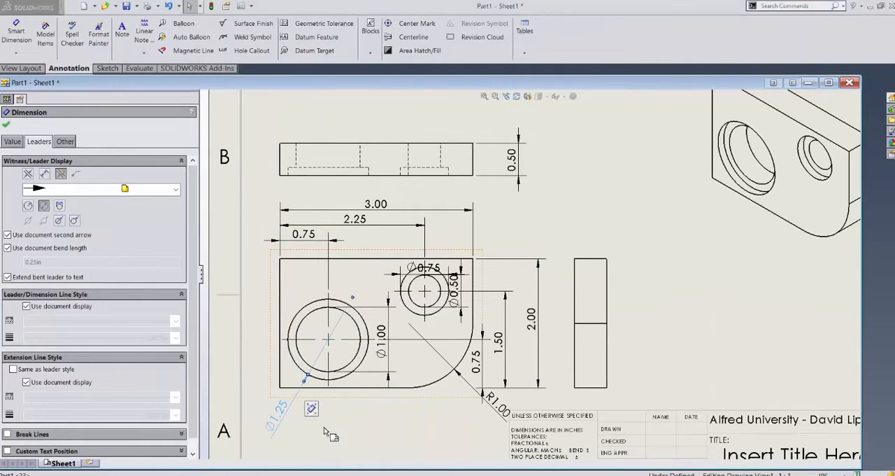
pyautogui.click(360, 432)
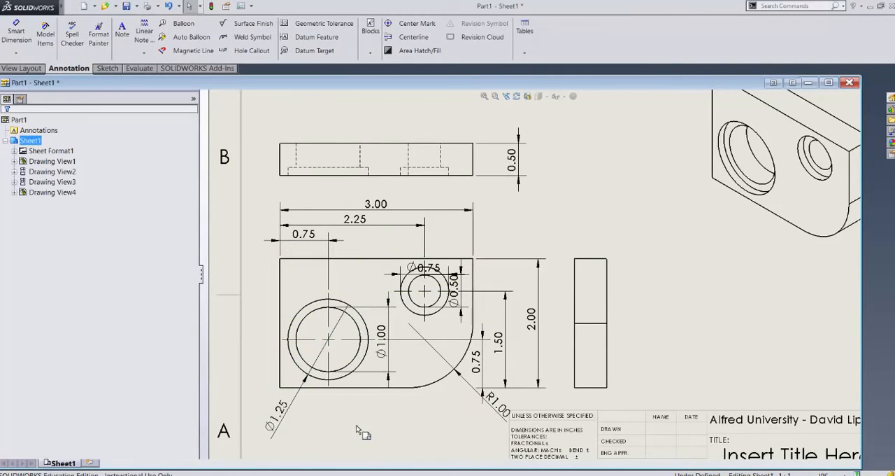
# Step: Display the Ø1.00 dimension with a Diameter leader and place its text outside the plate, below and right of the large hole
pyautogui.click(392, 368)
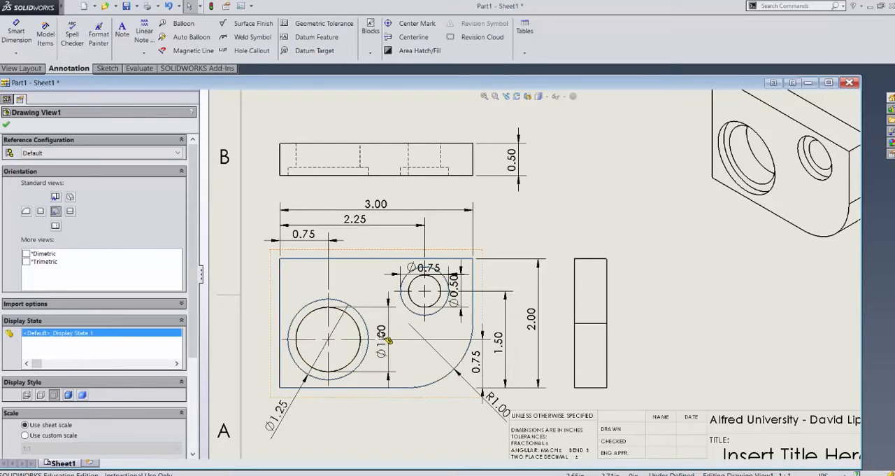
pyautogui.click(407, 425)
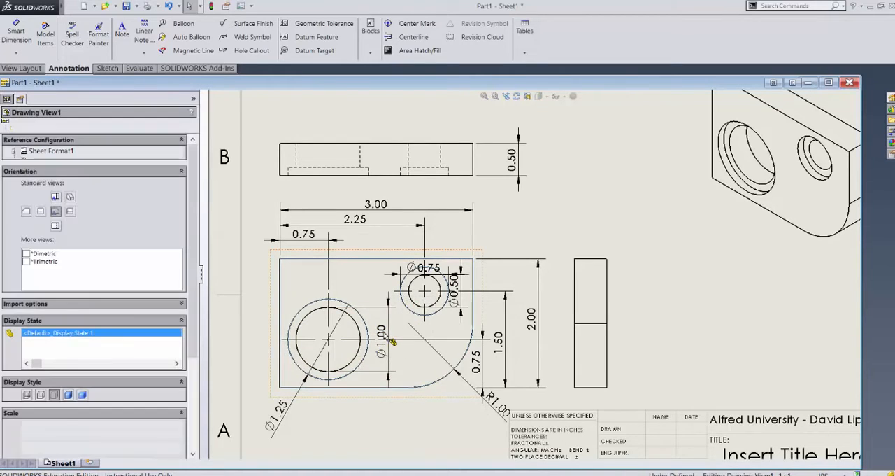
pyautogui.click(389, 341)
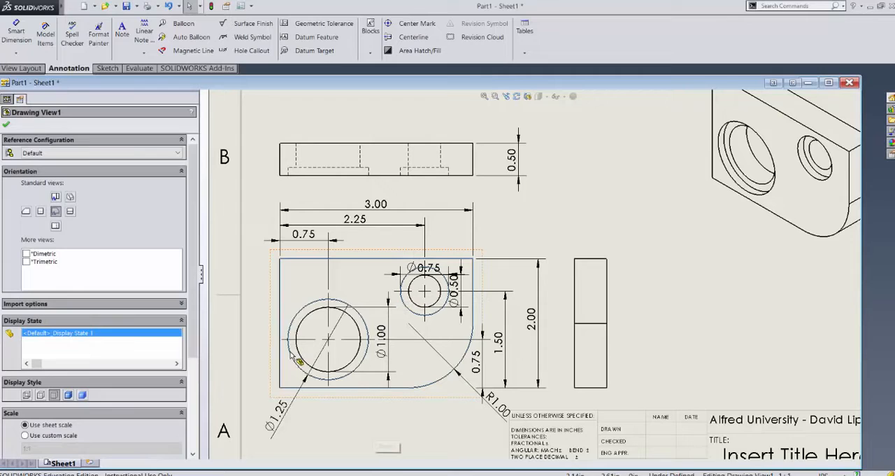
pyautogui.click(382, 430)
pyautogui.click(388, 333)
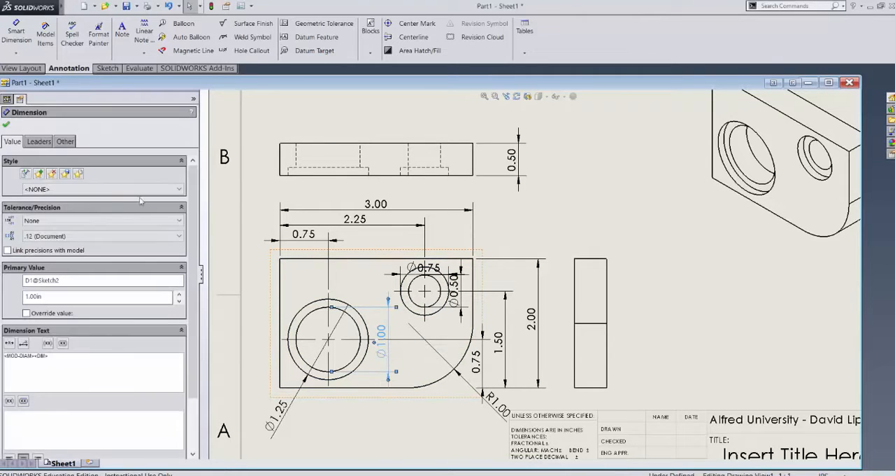
pyautogui.click(40, 142)
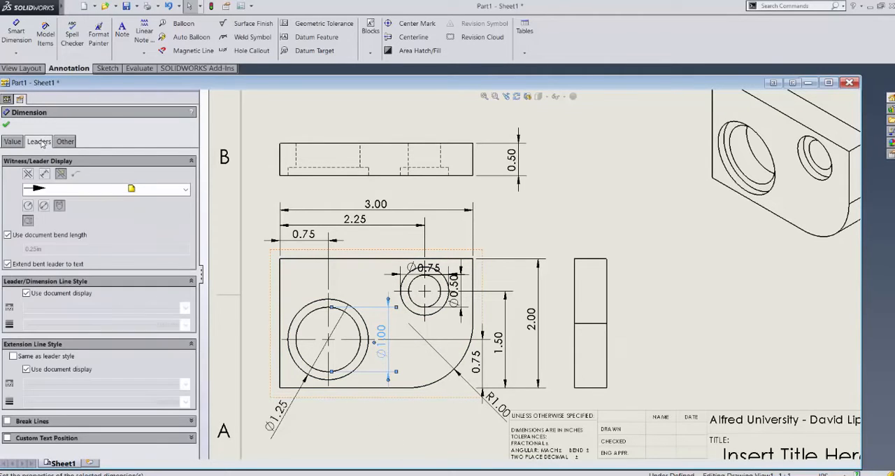
pyautogui.click(44, 206)
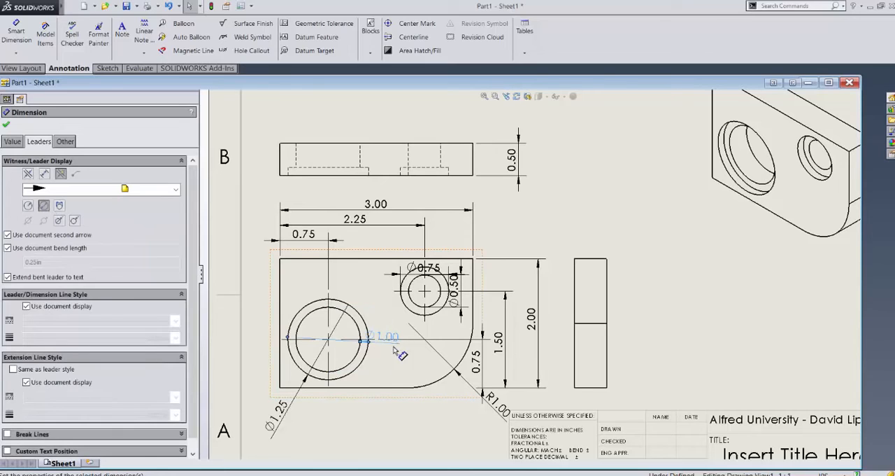
pyautogui.moveTo(393, 350); pyautogui.dragTo(395, 424)
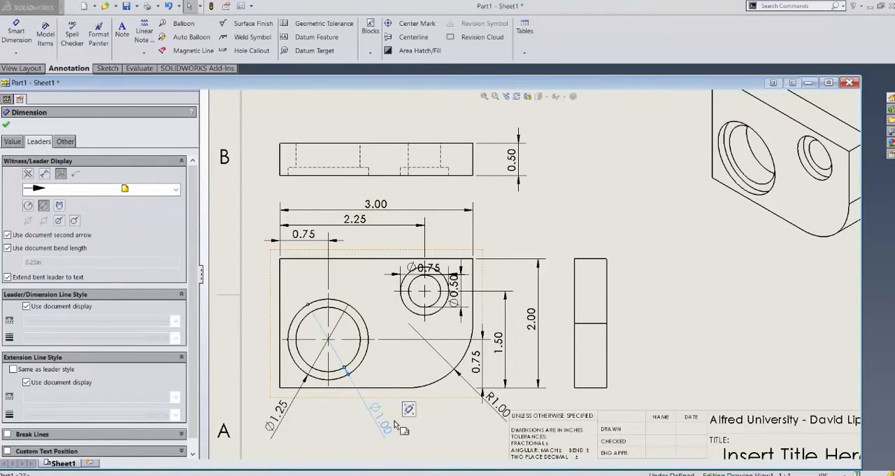
pyautogui.click(451, 418)
# Step: Display the small hole's Ø0.75 dimension with a Diameter leader and place its text outside the plate, above and right of the hole
pyautogui.click(438, 274)
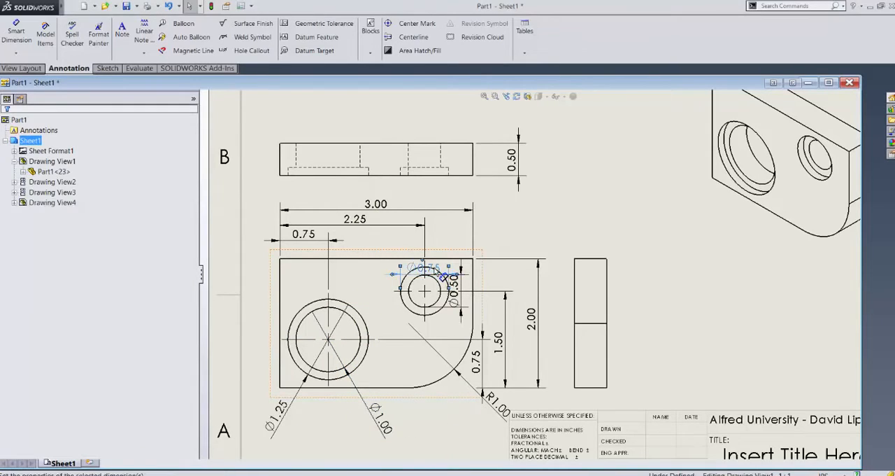
pyautogui.click(39, 141)
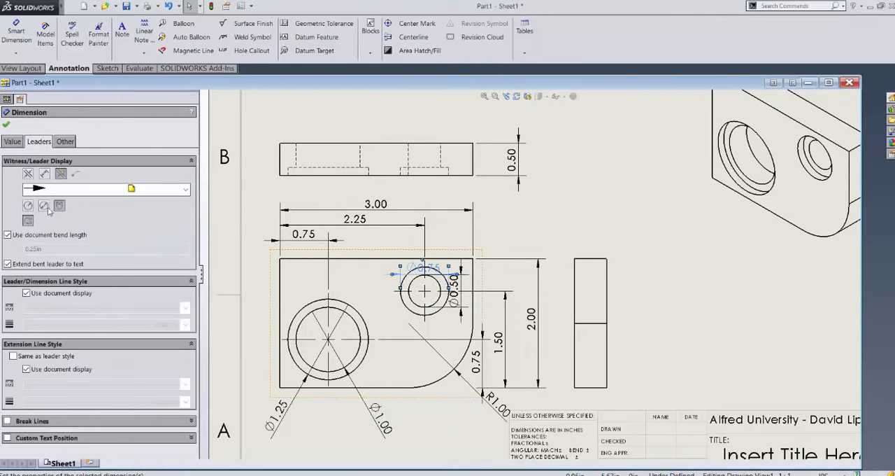
pyautogui.click(45, 205)
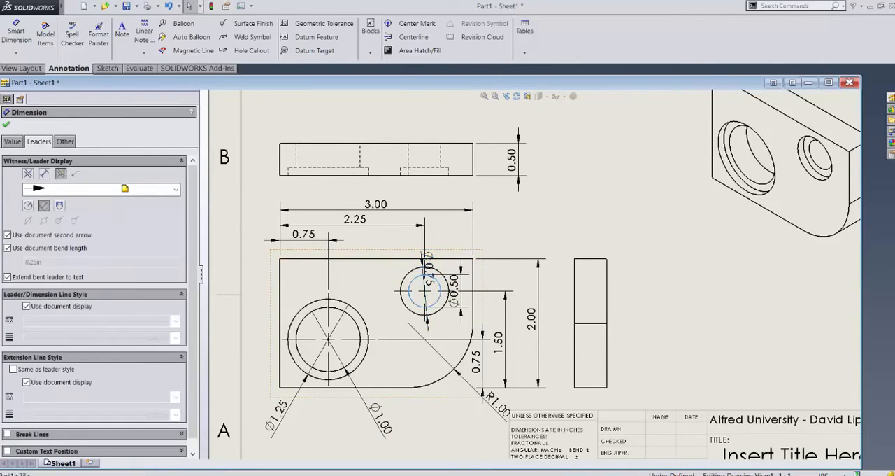
pyautogui.click(430, 261)
pyautogui.moveTo(429, 261); pyautogui.dragTo(503, 225)
# Step: Display the small hole's Ø0.50 dimension with a Diameter leader and place its text outside the plate, right of the Ø0.75 dimension
pyautogui.click(466, 280)
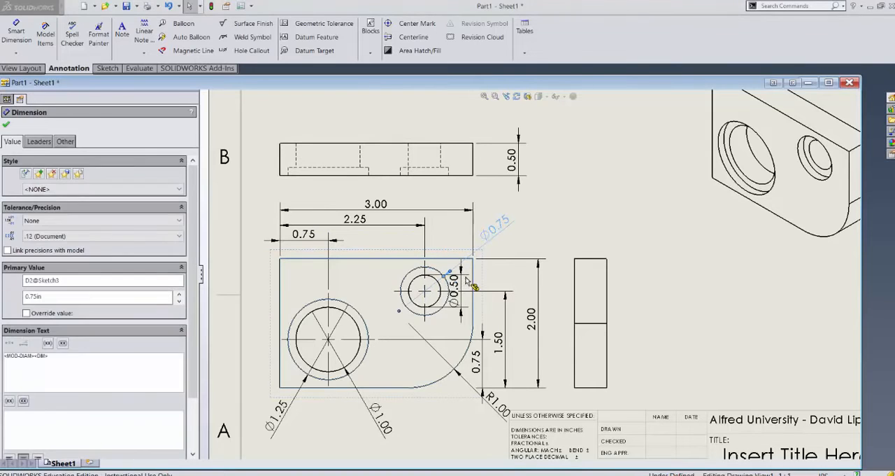
pyautogui.click(463, 279)
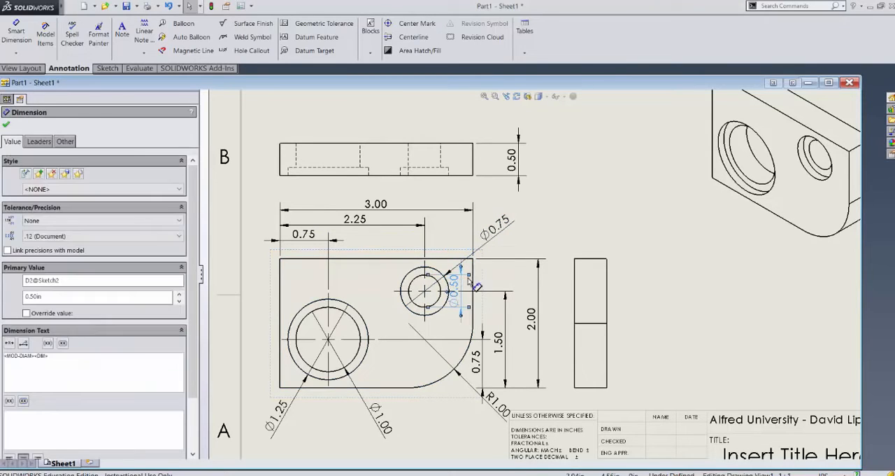
pyautogui.click(39, 142)
pyautogui.click(43, 205)
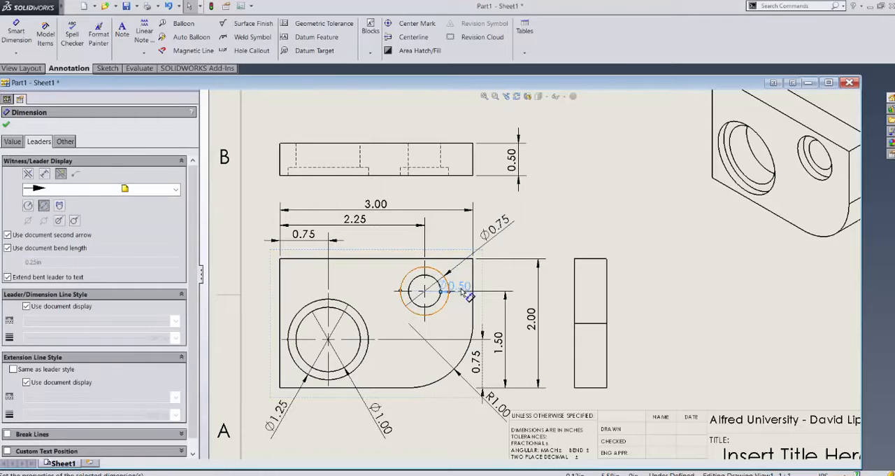
pyautogui.moveTo(466, 288); pyautogui.dragTo(559, 238)
pyautogui.click(695, 309)
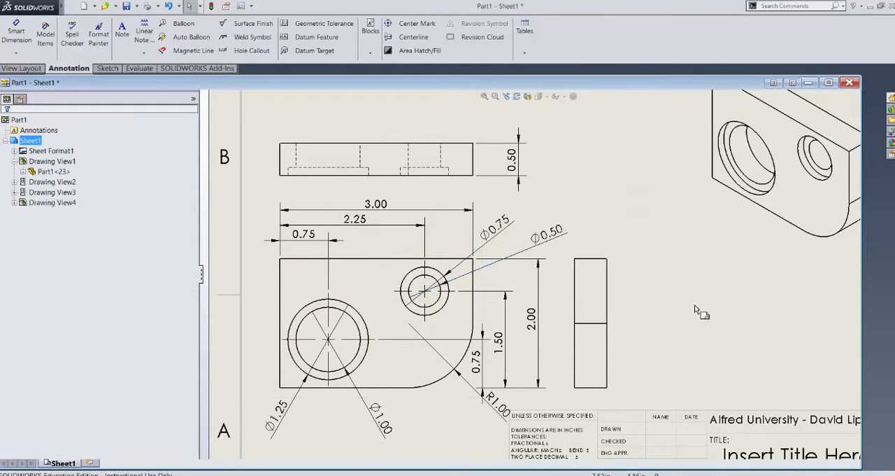
# Step: Add a Smart Dimension for the small hole's counterbore depth in the top view, placed between the view and the 0.50 thickness dimension
pyautogui.press('f')
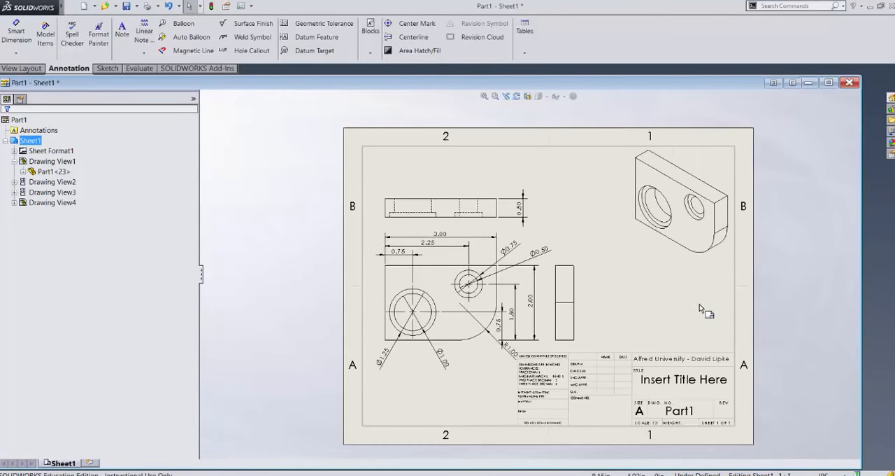
pyautogui.scroll(1, 685, 223)
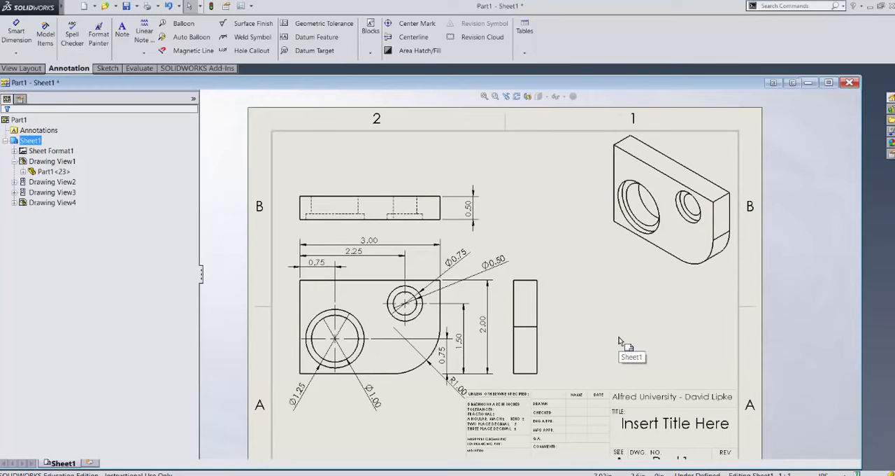
pyautogui.scroll(2, 365, 221)
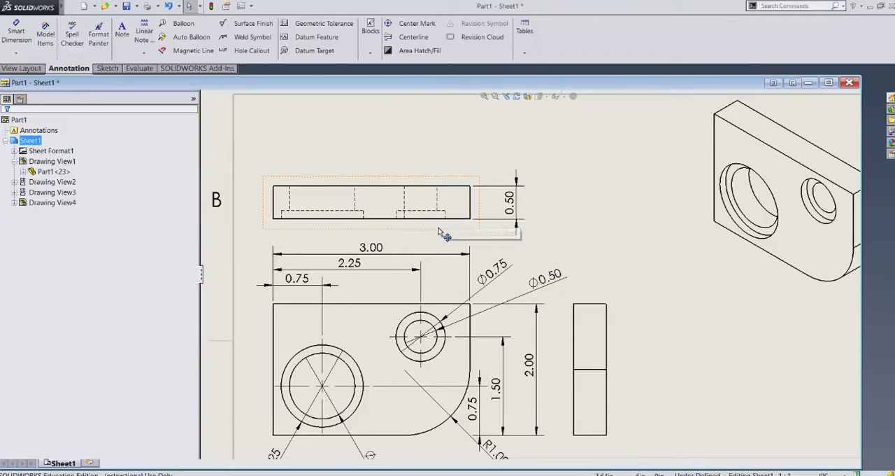
pyautogui.click(15, 32)
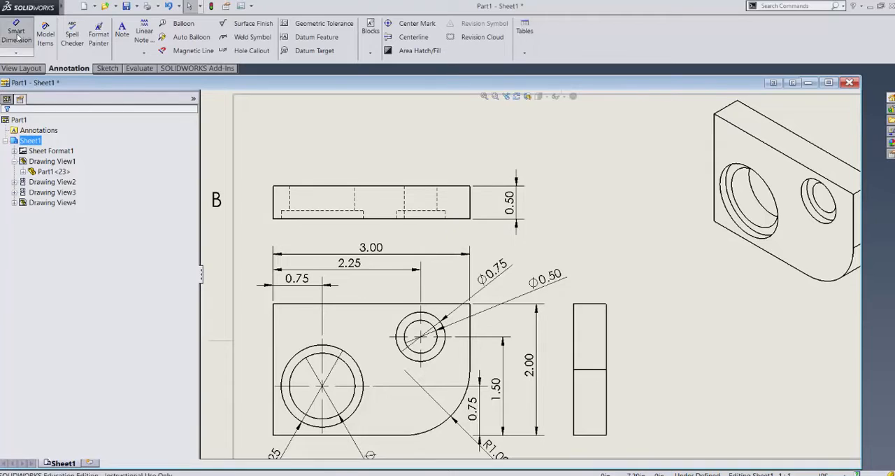
pyautogui.click(440, 215)
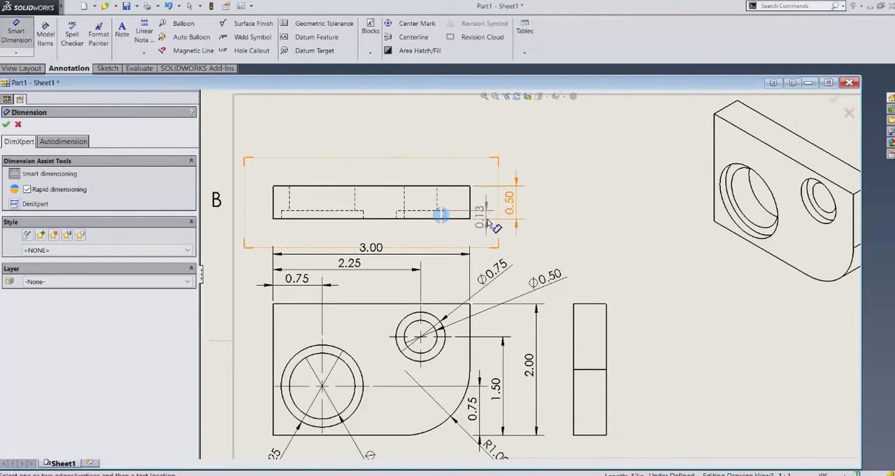
pyautogui.click(493, 242)
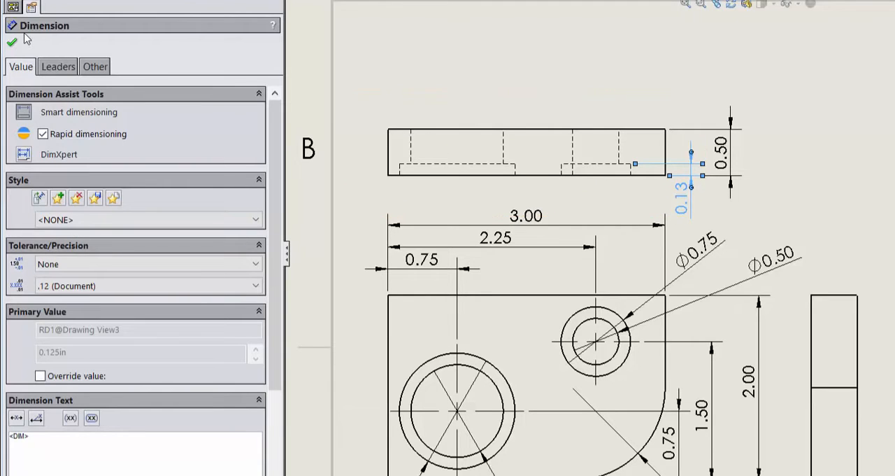
# Step: Set the counterbore depth dimension's precision to three decimal places (.123)
pyautogui.click(70, 285)
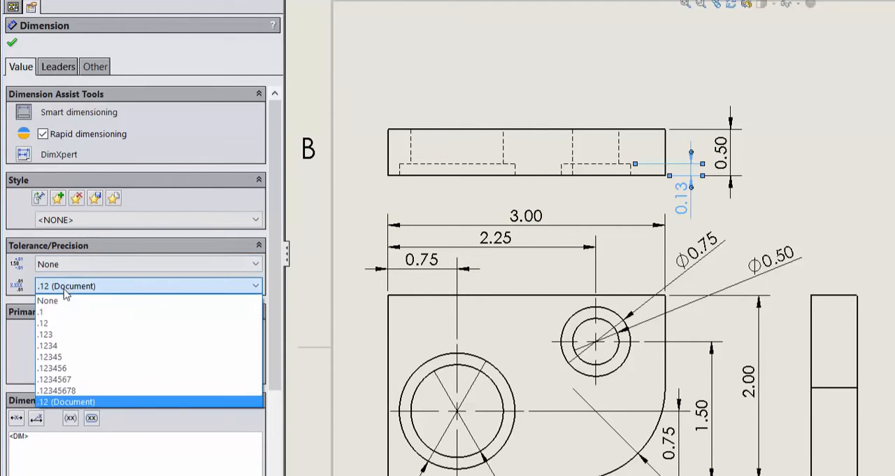
pyautogui.click(68, 335)
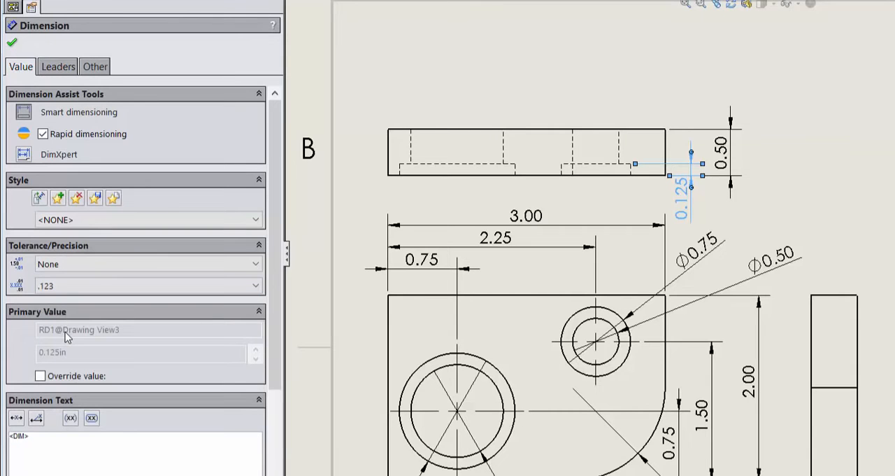
pyautogui.click(12, 43)
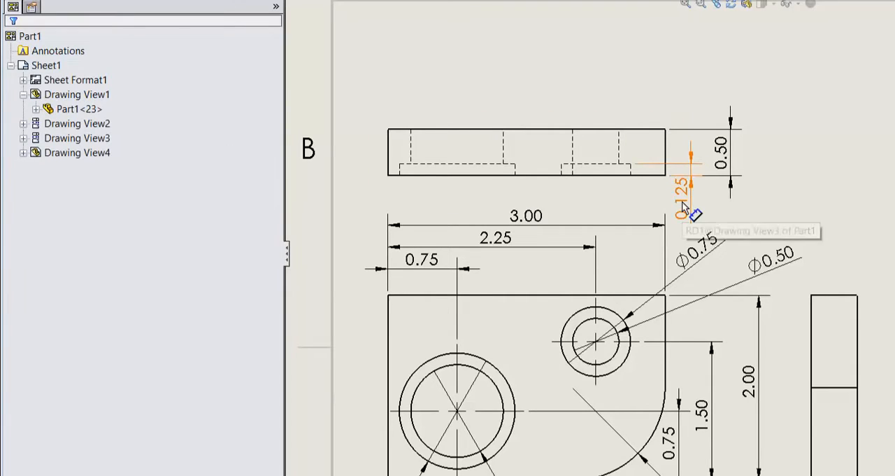
# Step: Save the drawing as Part1 in the Drawings folder, including the modified part file
pyautogui.scroll(3, 845, 208)
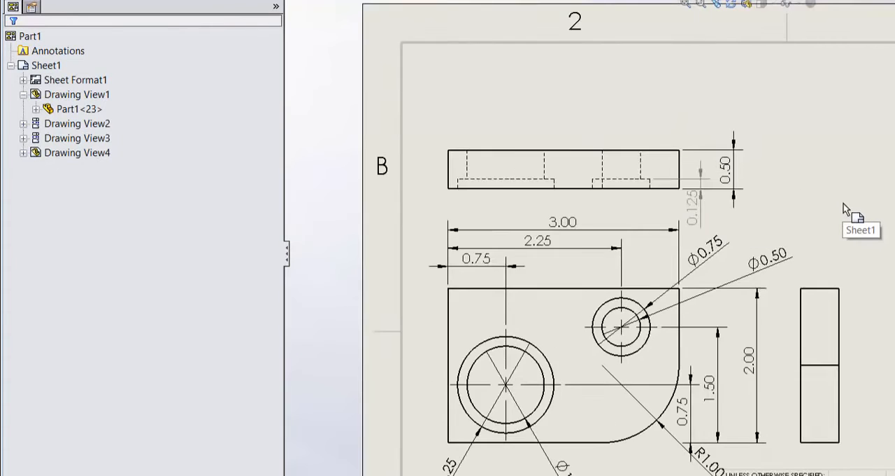
pyautogui.scroll(1, 858, 292)
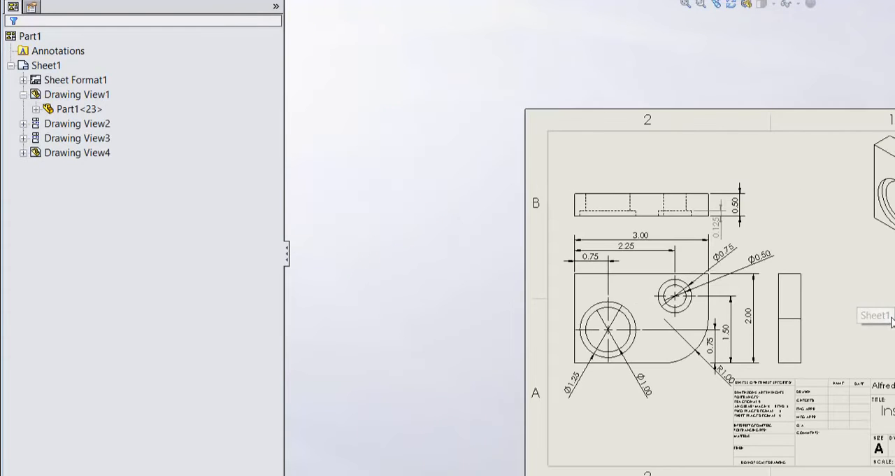
pyautogui.scroll(-1, 859, 292)
pyautogui.scroll(-1, 664, 318)
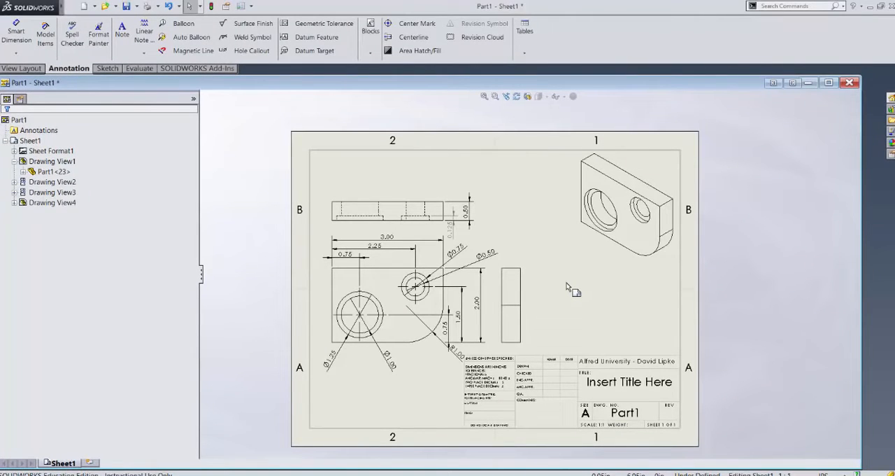
pyautogui.hotkey('ctrl', 's')
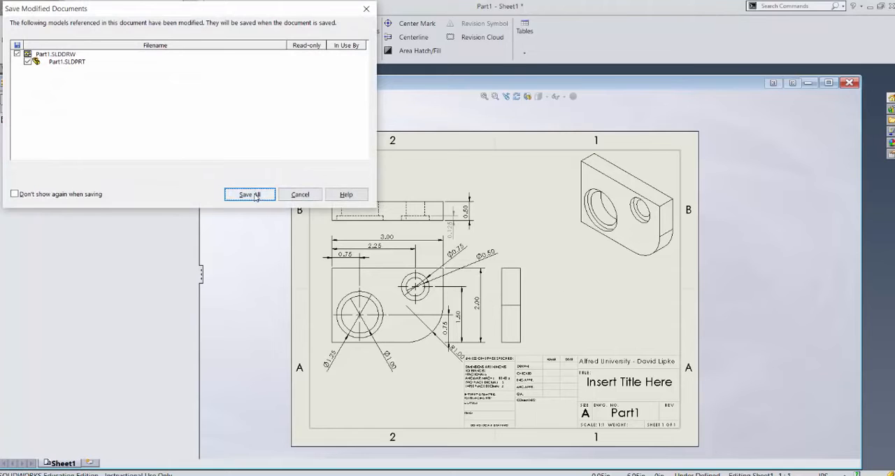
pyautogui.click(250, 194)
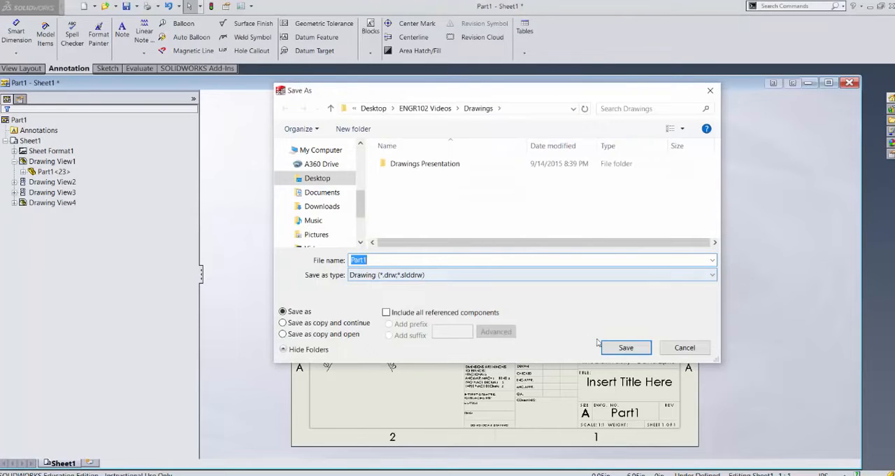
pyautogui.click(626, 347)
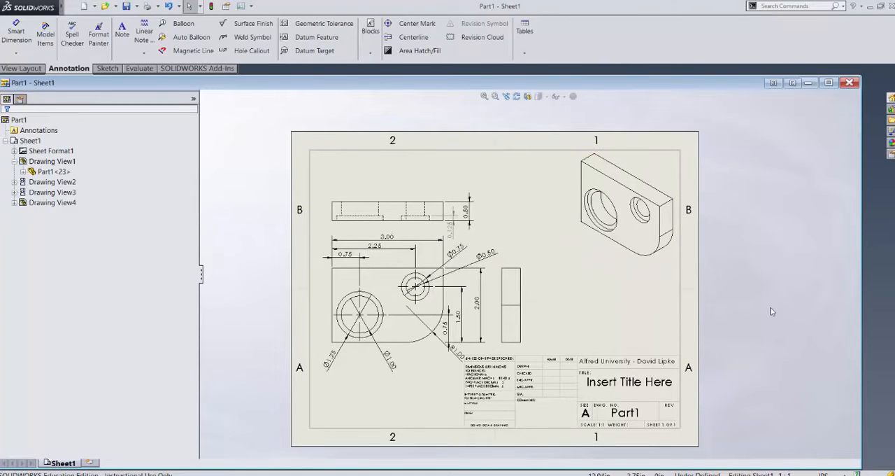
# Step: Examine the manually added counterbore depth dimension in the top view and compare it with the dimensions imported from the model
pyautogui.scroll(-3, 467, 227)
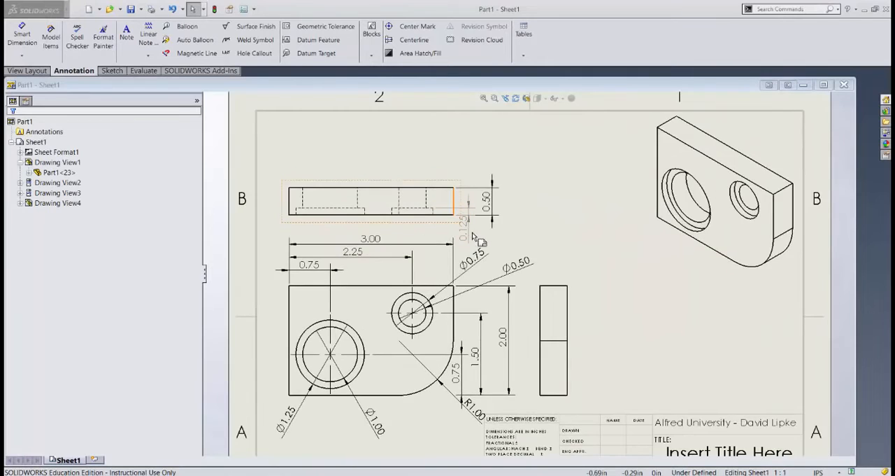
pyautogui.scroll(-5, 472, 237)
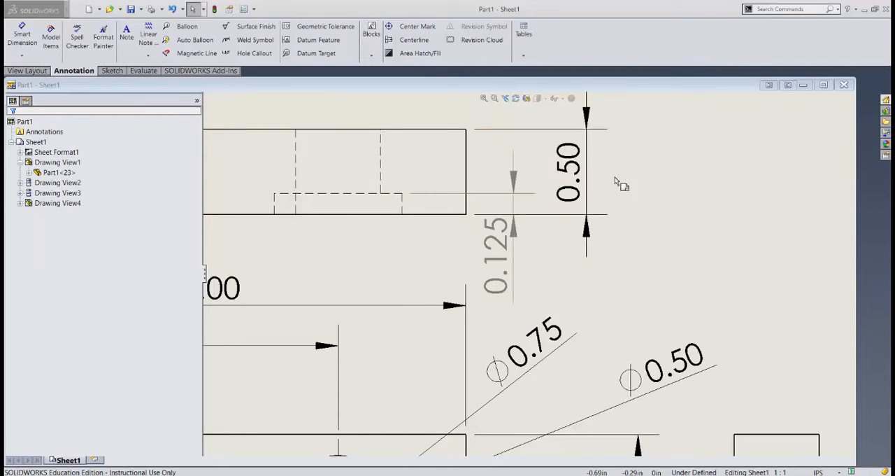
pyautogui.scroll(2, 661, 227)
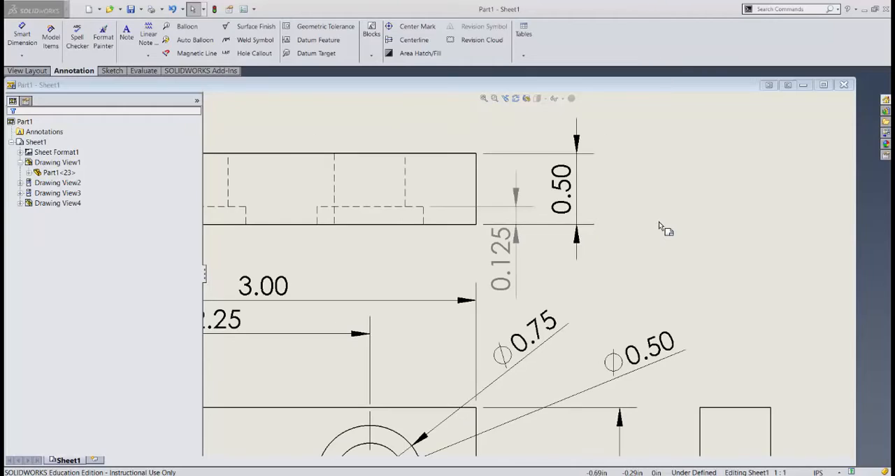
pyautogui.scroll(1, 660, 227)
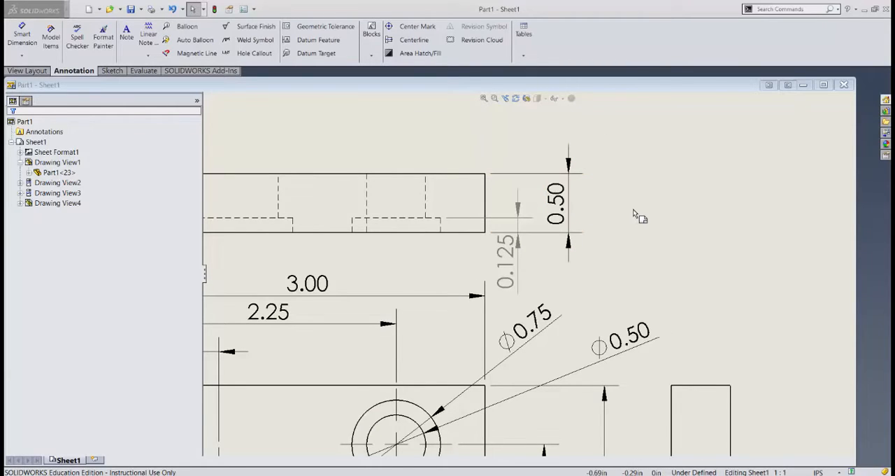
pyautogui.scroll(3, 634, 213)
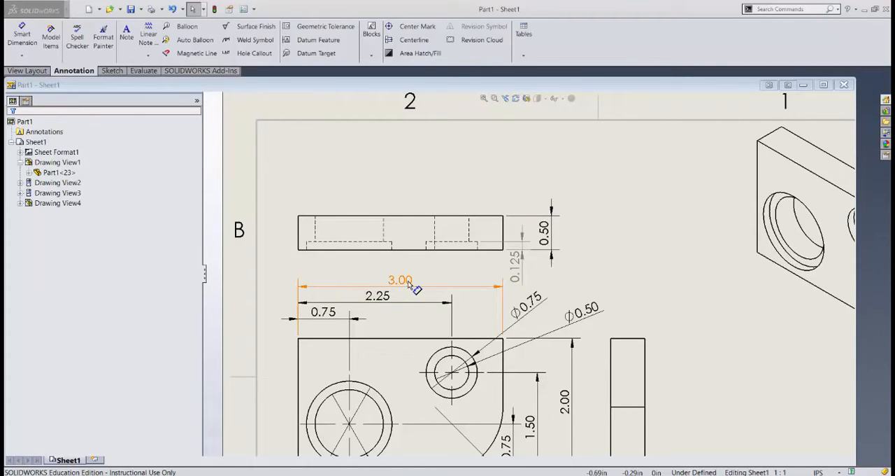
pyautogui.scroll(1, 409, 283)
pyautogui.scroll(1, 409, 283)
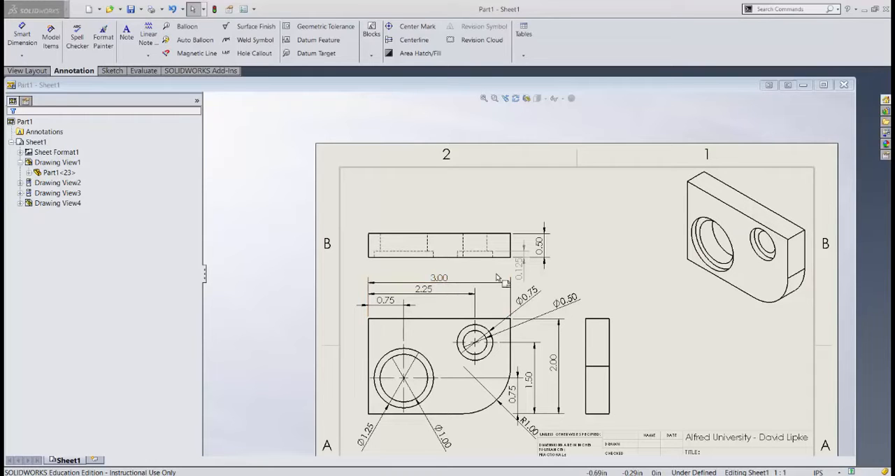
pyautogui.scroll(-3, 531, 272)
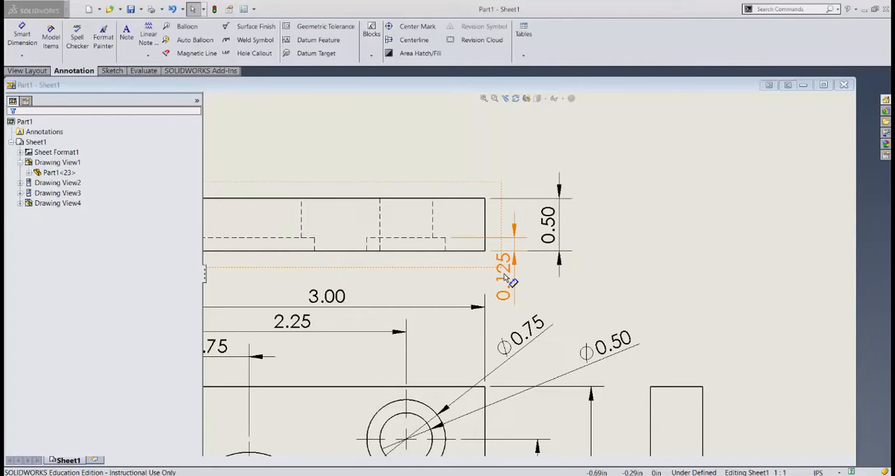
pyautogui.scroll(5, 623, 293)
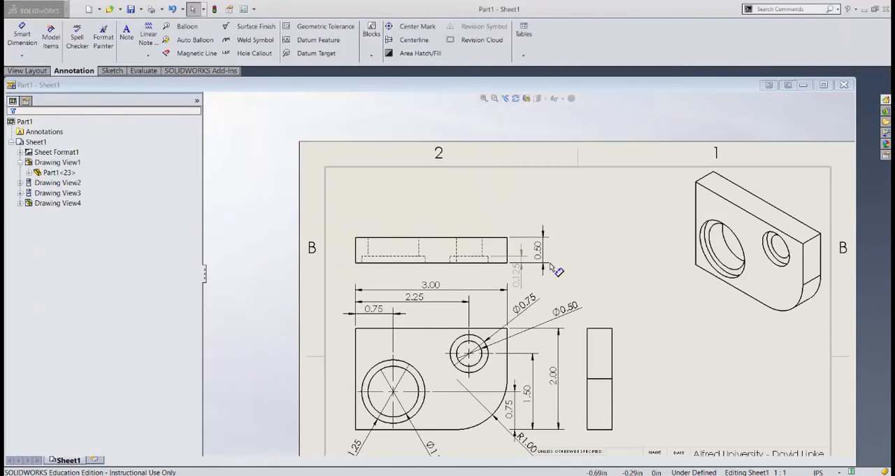
# Step: Set the plate's thickness dimension in the top view to 1 in
pyautogui.scroll(-1, 550, 268)
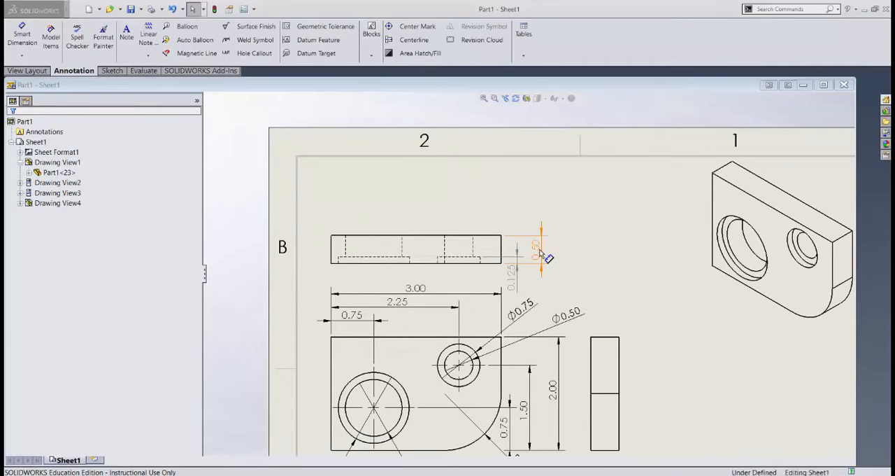
pyautogui.doubleClick(542, 254)
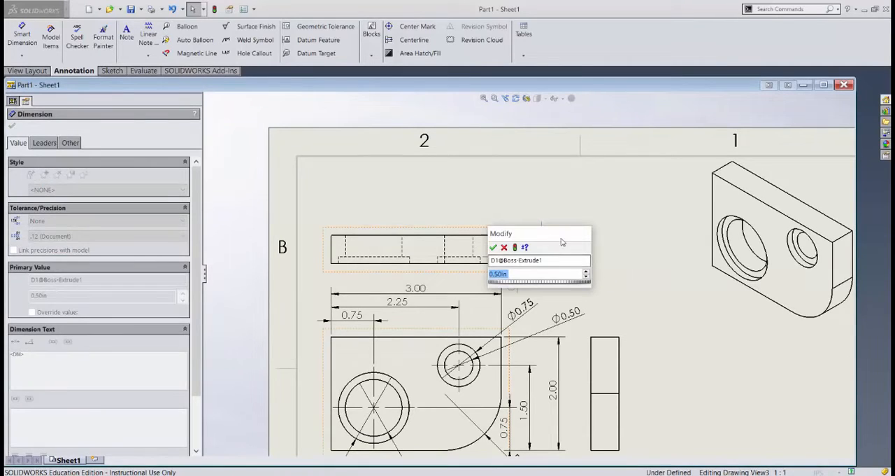
pyautogui.moveTo(560, 233); pyautogui.dragTo(640, 185)
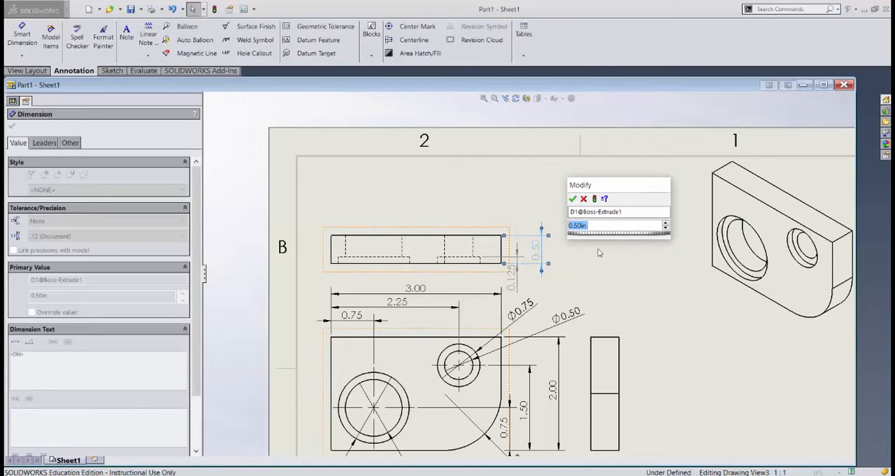
pyautogui.write('1')
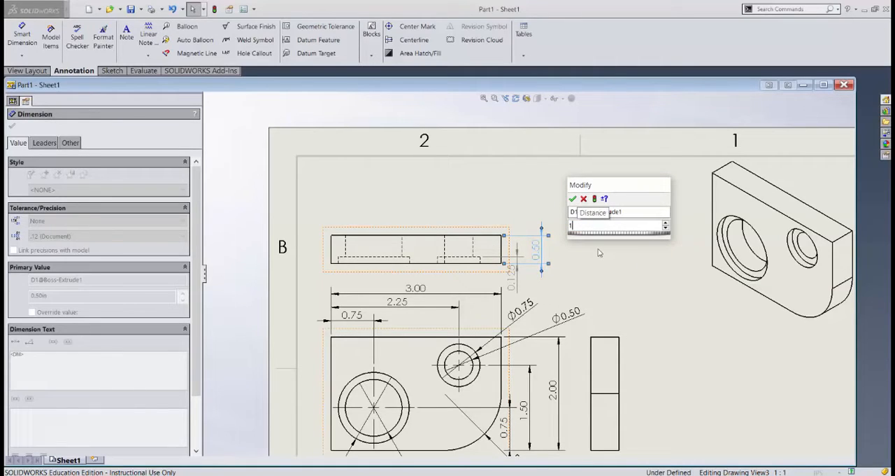
pyautogui.click(573, 198)
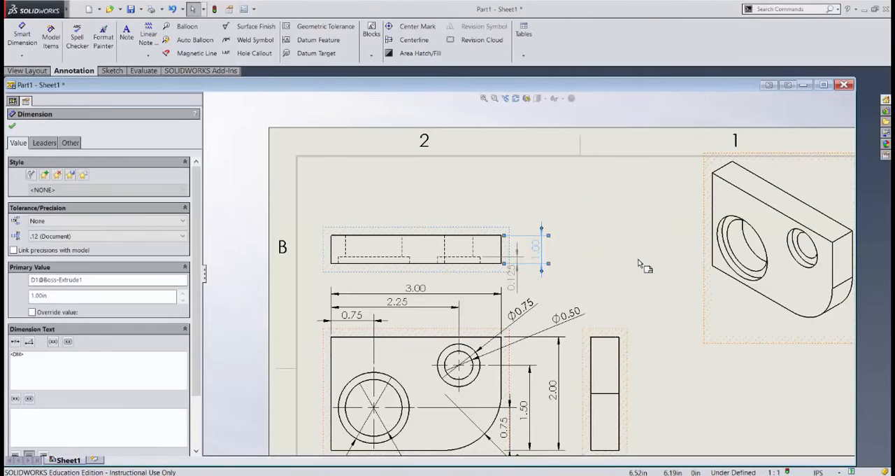
# Step: Rebuild the drawing and move the top view upward so it clears the horizontal dimensions of the front view
pyautogui.scroll(1, 638, 259)
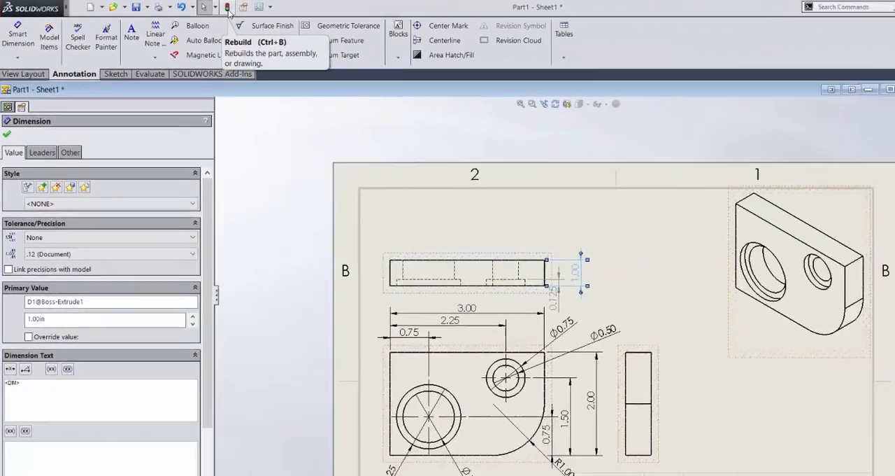
pyautogui.click(452, 26)
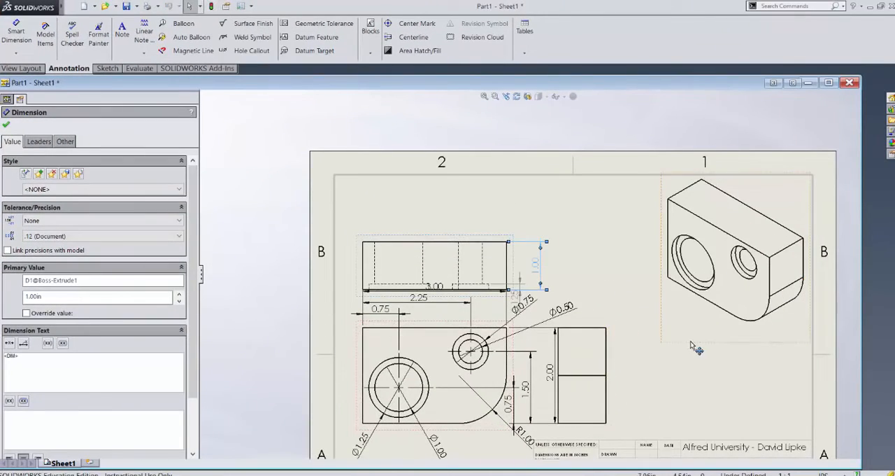
pyautogui.scroll(-1, 675, 362)
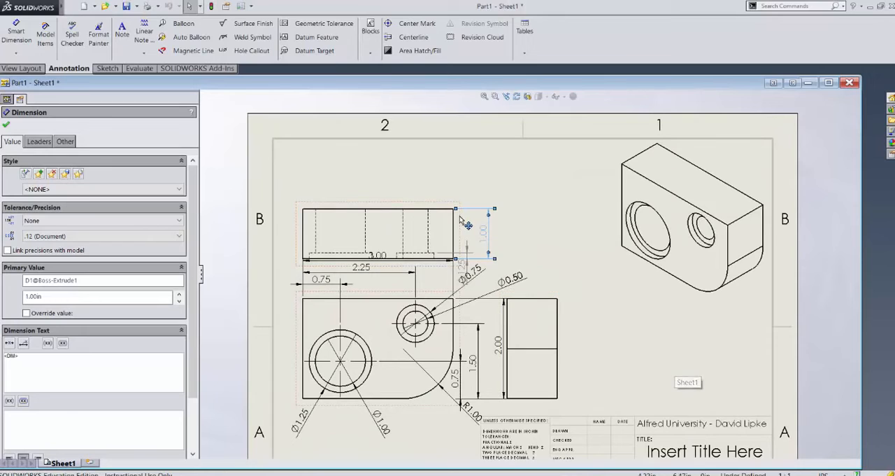
pyautogui.moveTo(460, 214); pyautogui.dragTo(465, 181)
pyautogui.click(617, 283)
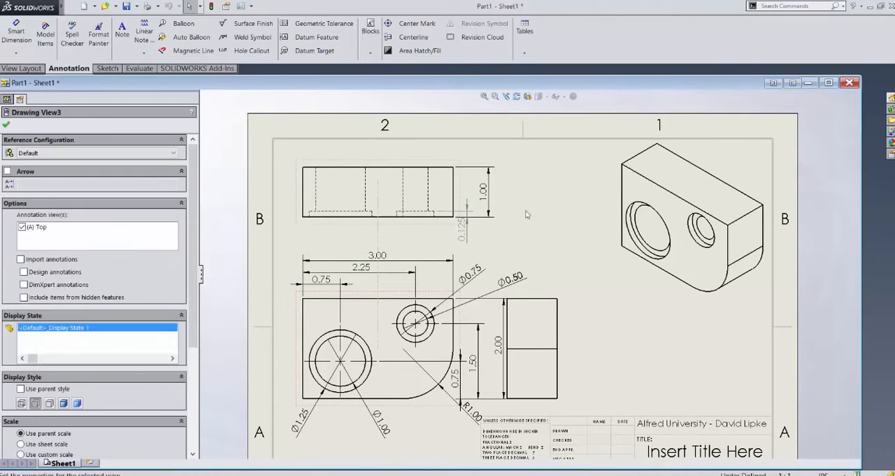
pyautogui.click(650, 357)
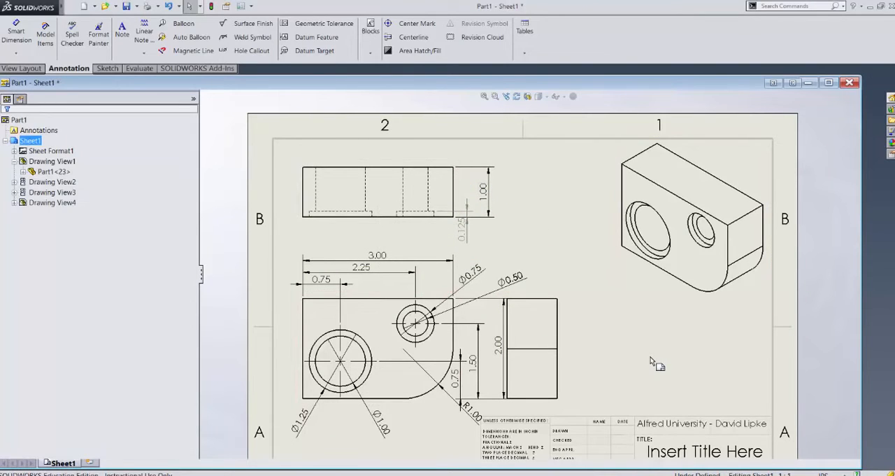
# Step: Save the drawing together with the modified Part1.SLDPRT
pyautogui.hotkey('ctrl', 's')
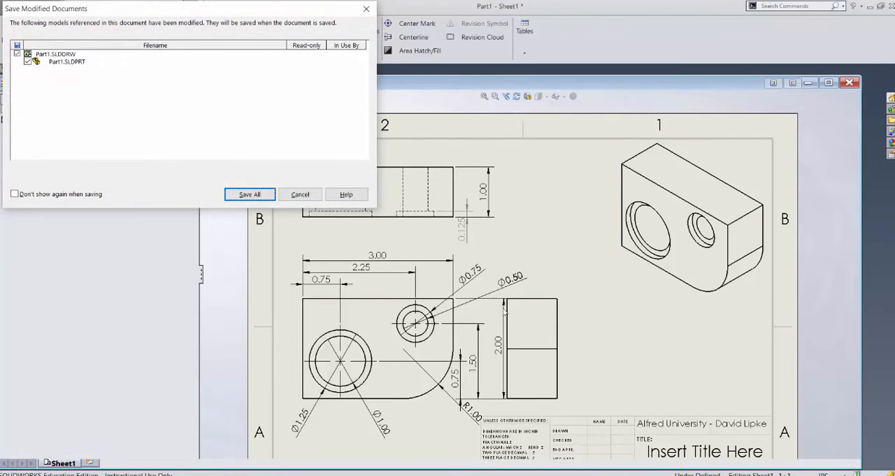
pyautogui.click(270, 199)
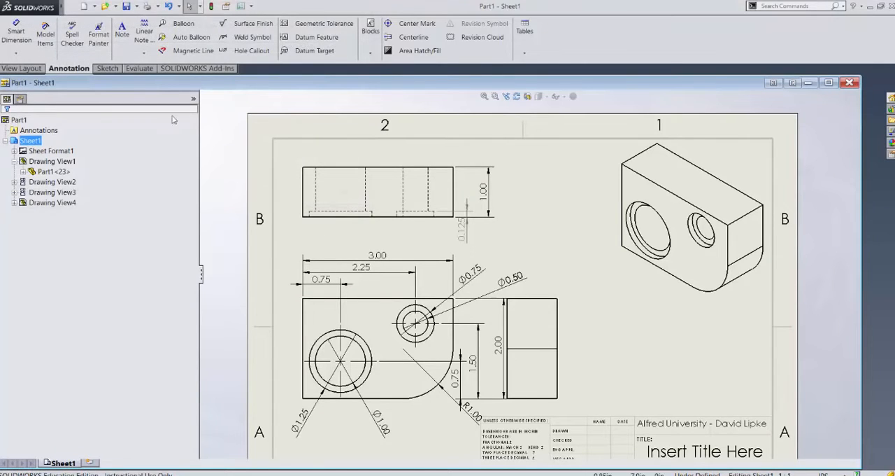
# Step: Open the Part1 model, rotate it to inspect its thickness, and return to the drawing
pyautogui.click(105, 7)
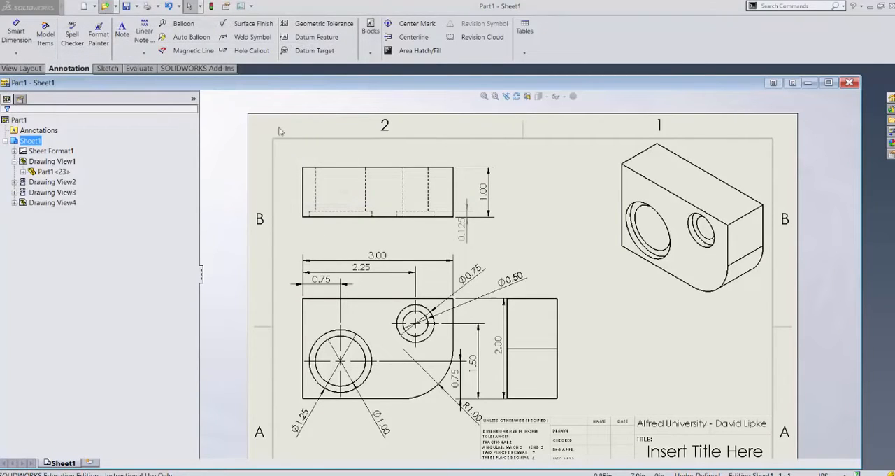
pyautogui.doubleClick(390, 160)
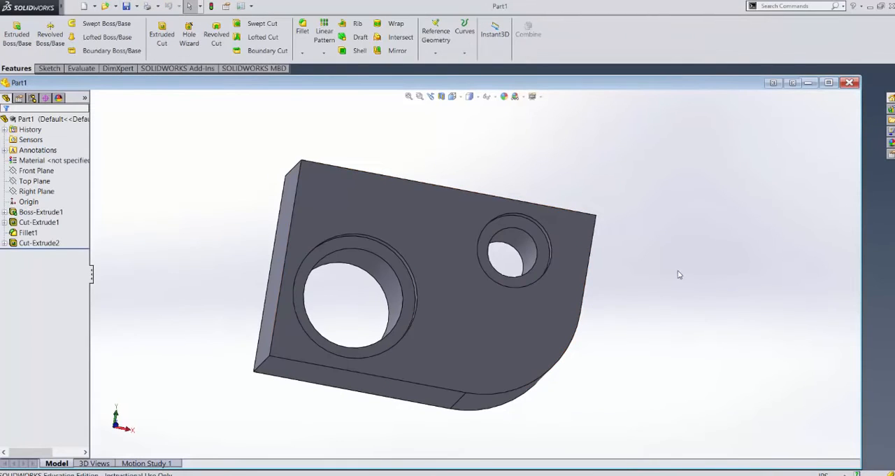
pyautogui.moveTo(678, 276); pyautogui.dragTo(638, 316, button='middle')
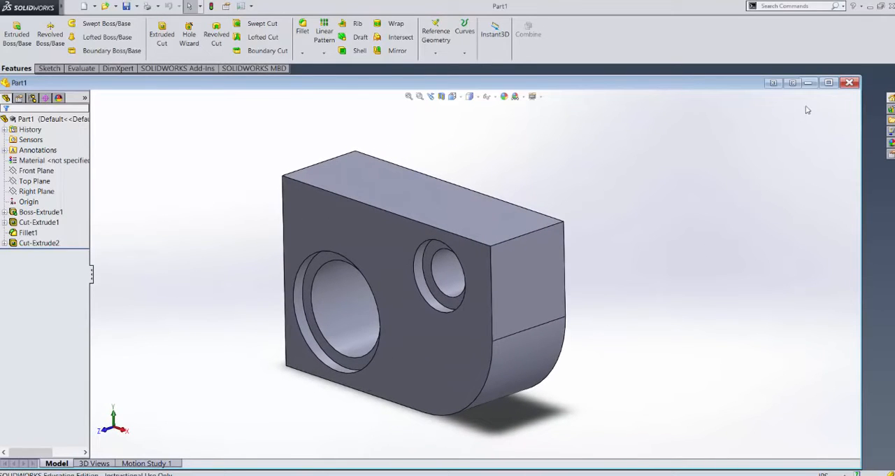
pyautogui.click(808, 82)
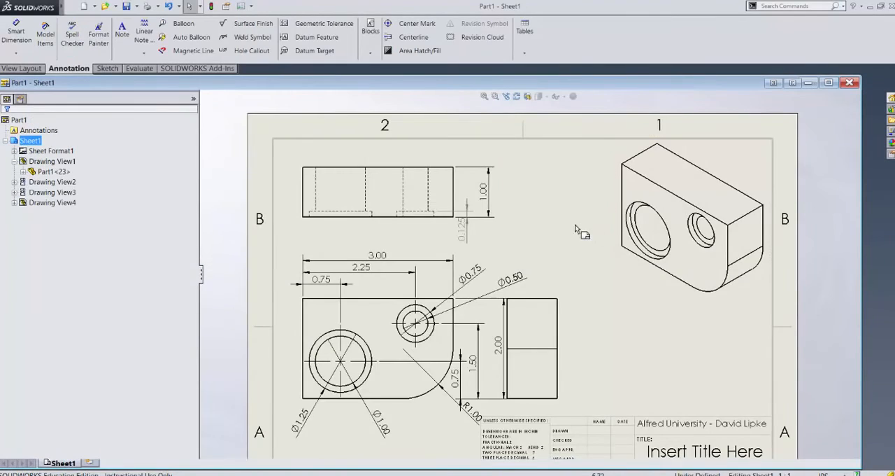
pyautogui.scroll(-2, 490, 194)
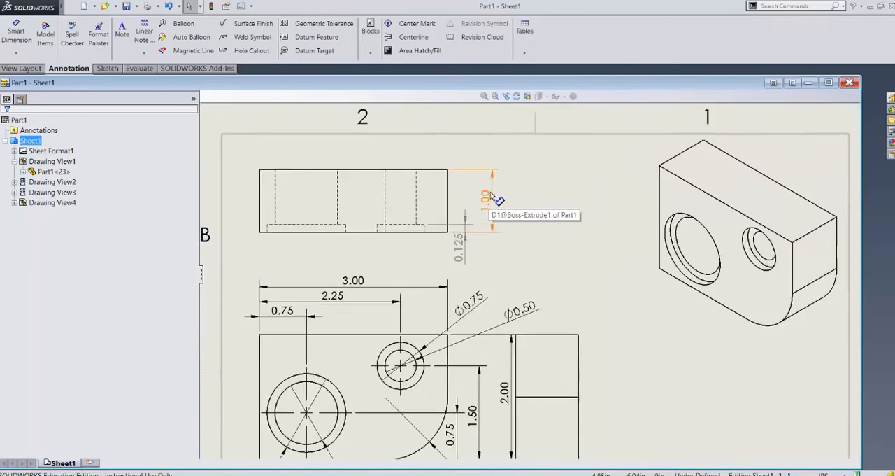
pyautogui.scroll(-2, 490, 193)
pyautogui.scroll(4, 492, 227)
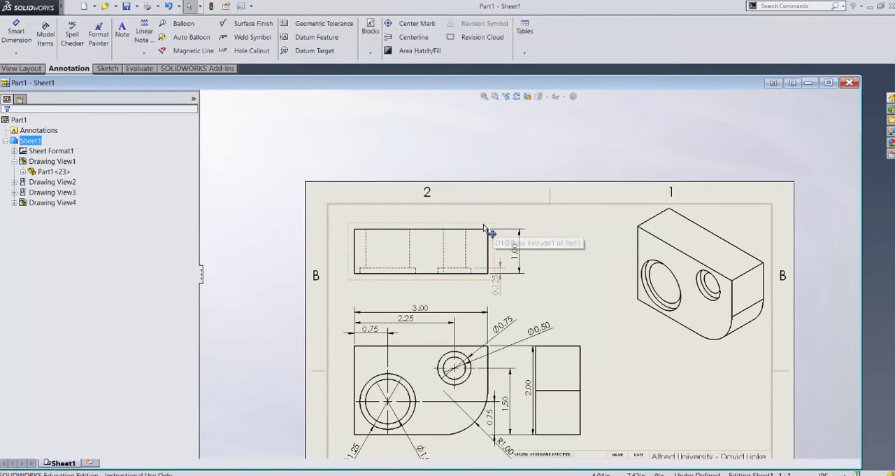
pyautogui.scroll(1, 480, 329)
pyautogui.scroll(-1, 470, 384)
pyautogui.scroll(-2, 473, 383)
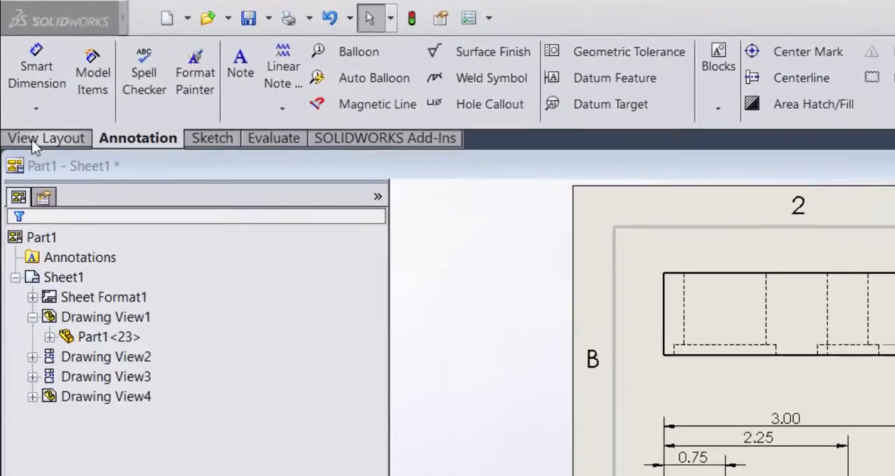
# Step: Create a detail view from a circle of about 0.18 in radius at the small counterbore's lower-left corner, placing it between the top and isometric views
pyautogui.click(23, 71)
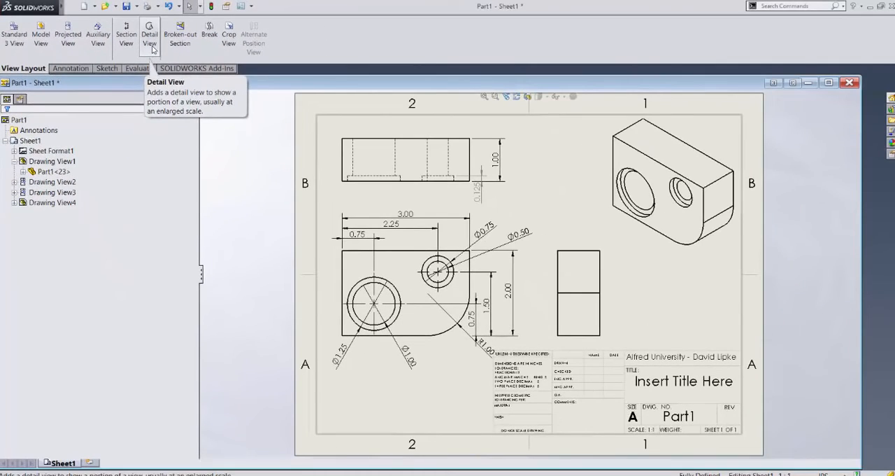
pyautogui.click(153, 49)
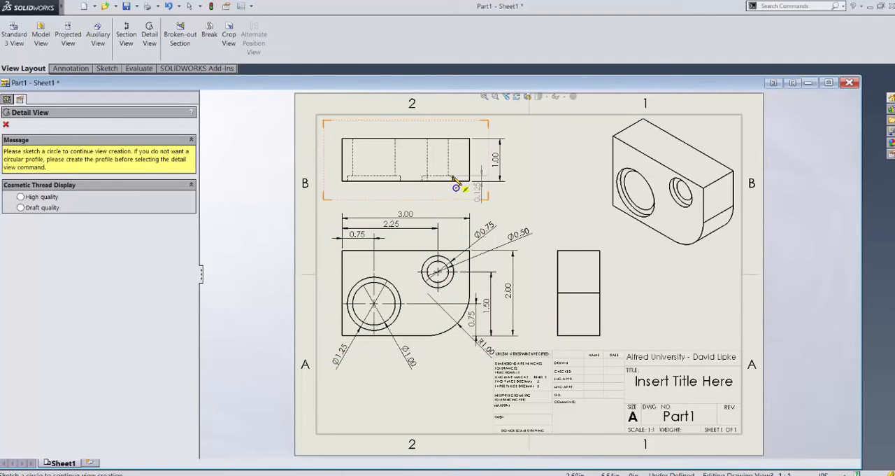
pyautogui.scroll(-1, 440, 187)
pyautogui.scroll(-2, 437, 185)
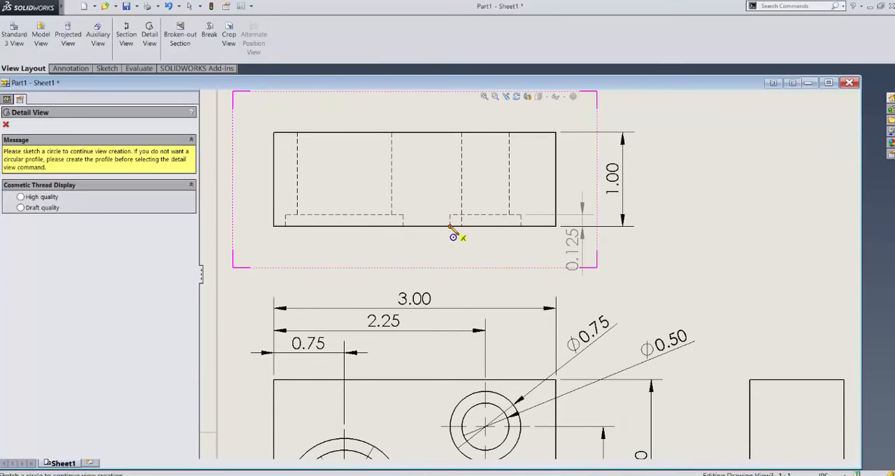
pyautogui.click(450, 226)
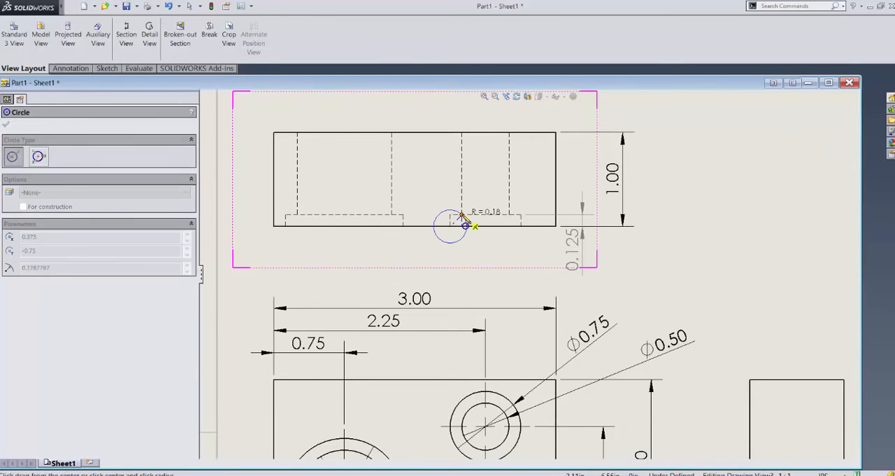
pyautogui.click(463, 217)
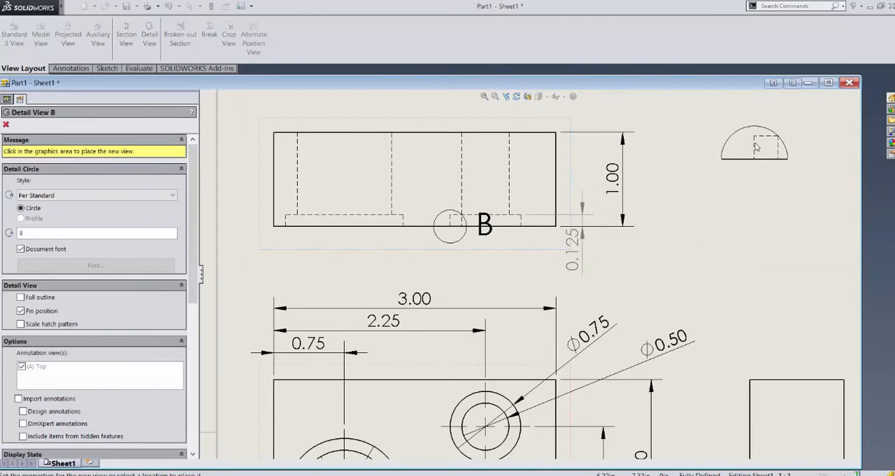
pyautogui.scroll(4, 774, 178)
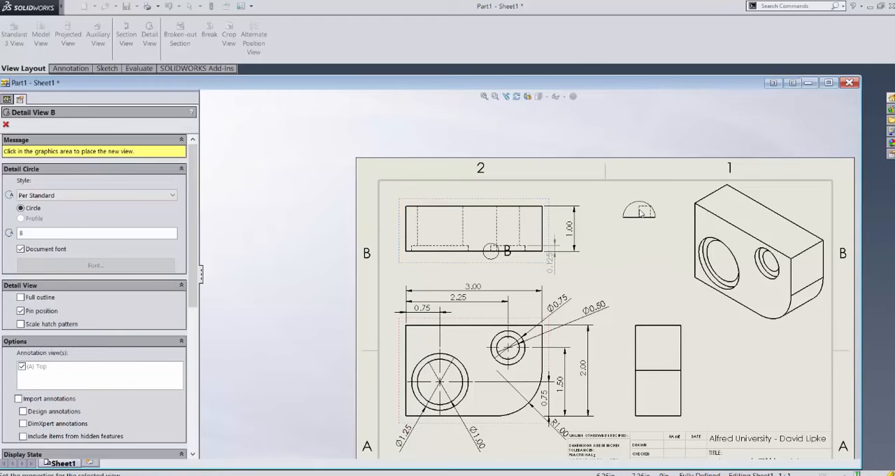
pyautogui.click(640, 213)
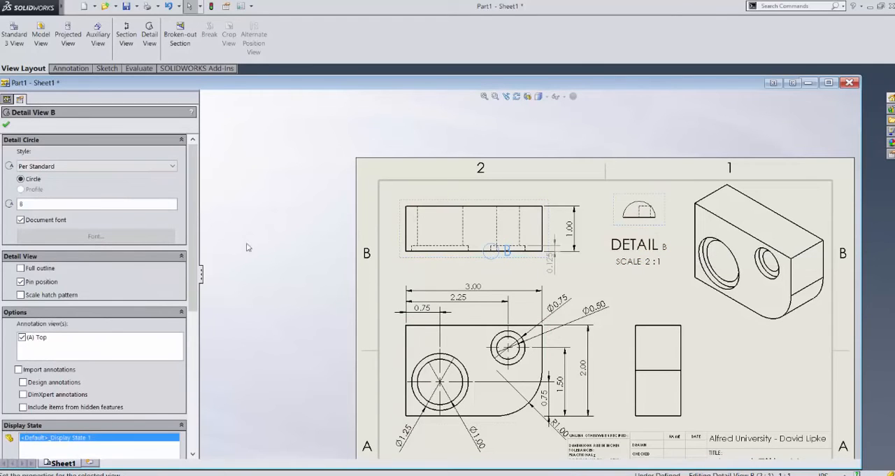
# Step: Try the shaded and hidden-lines-removed display styles on the detail view and go back to Hidden Lines Visible
pyautogui.scroll(-9, 82, 298)
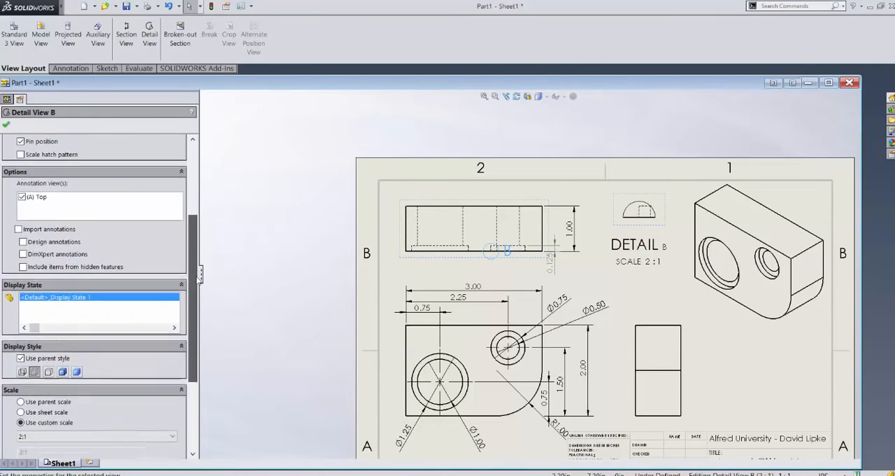
pyautogui.click(65, 269)
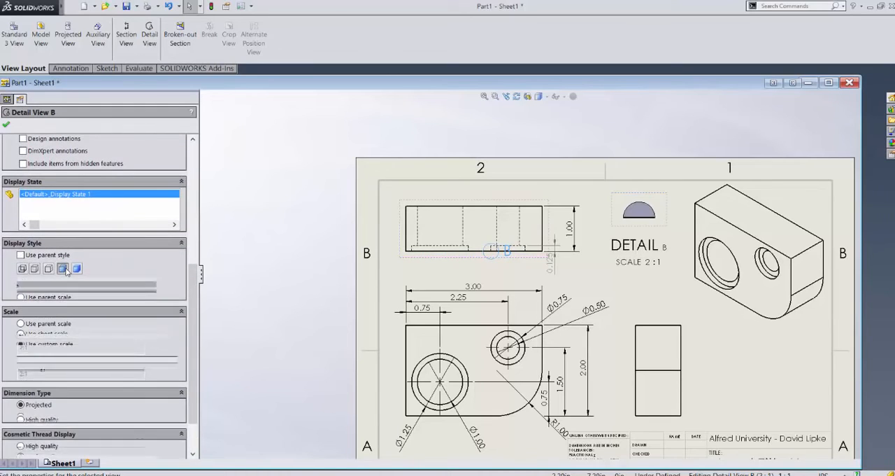
pyautogui.click(77, 269)
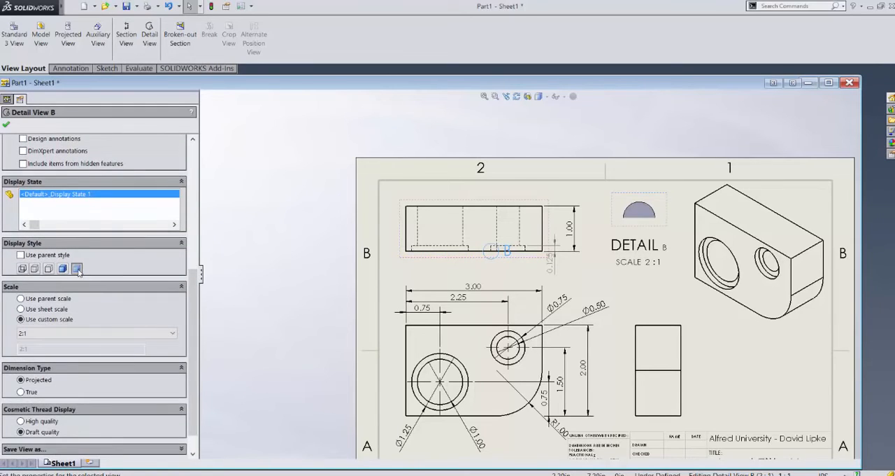
pyautogui.click(48, 269)
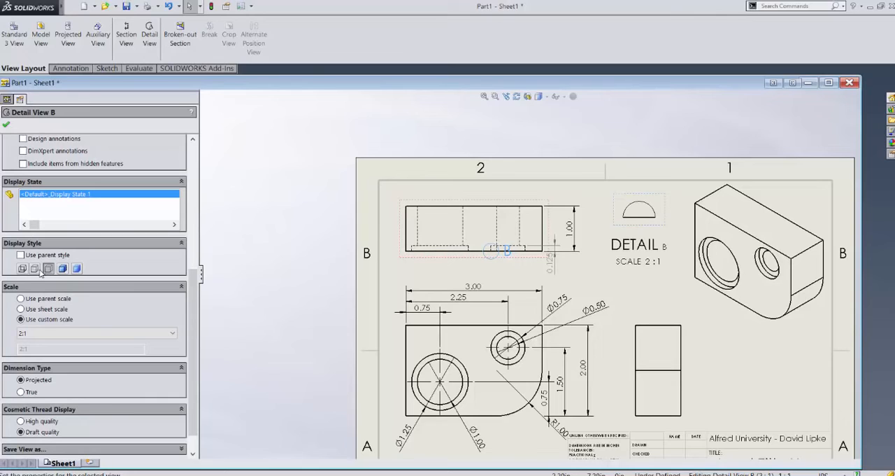
pyautogui.click(34, 270)
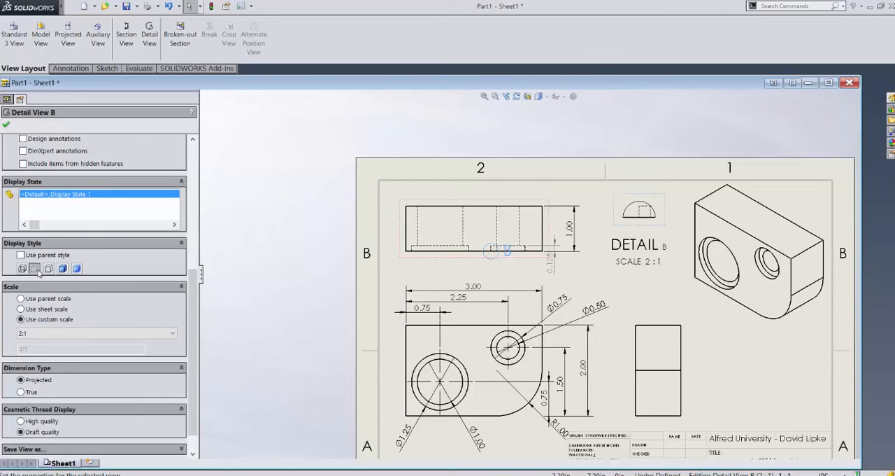
# Step: Set the detail view's custom scale to 4:1 and accept its properties
pyautogui.click(42, 334)
pyautogui.click(36, 418)
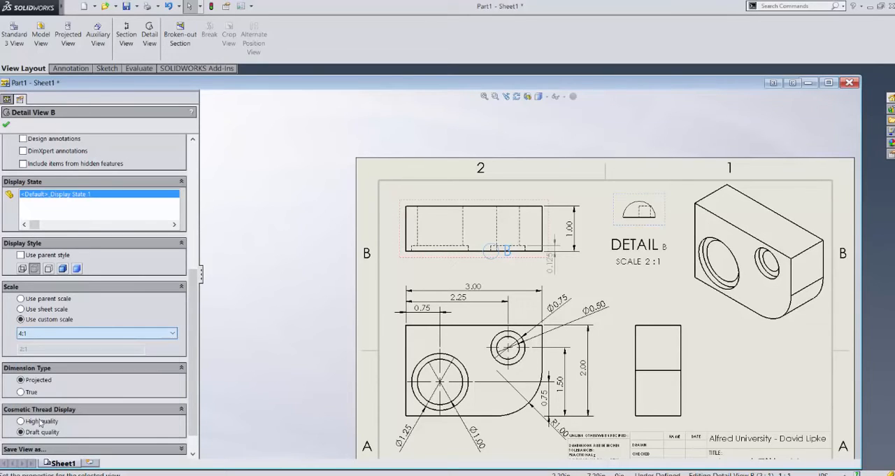
pyautogui.click(6, 126)
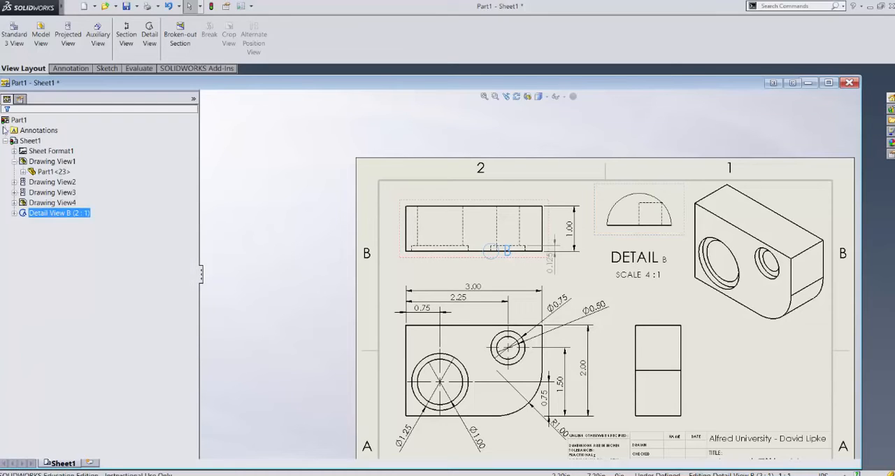
pyautogui.click(323, 232)
pyautogui.scroll(2, 318, 229)
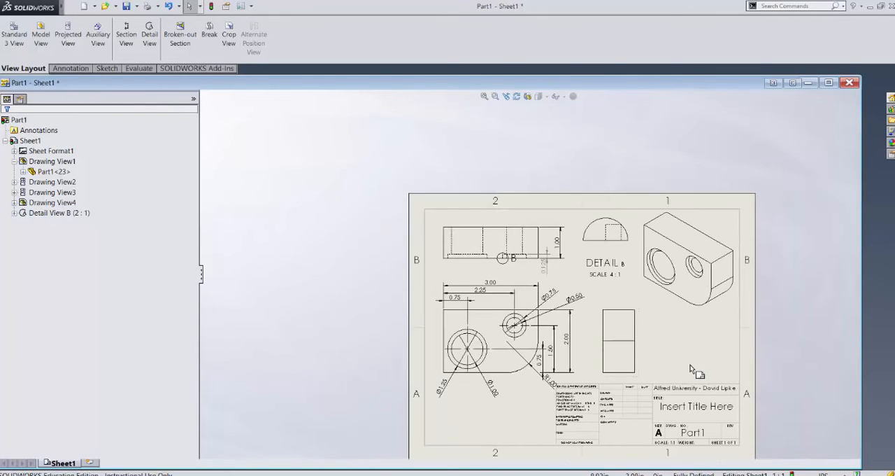
# Step: Create a horizontal section view through the midpoint of the small hole's left hidden edge in the top view, placing it above the sheet
pyautogui.scroll(-2, 689, 367)
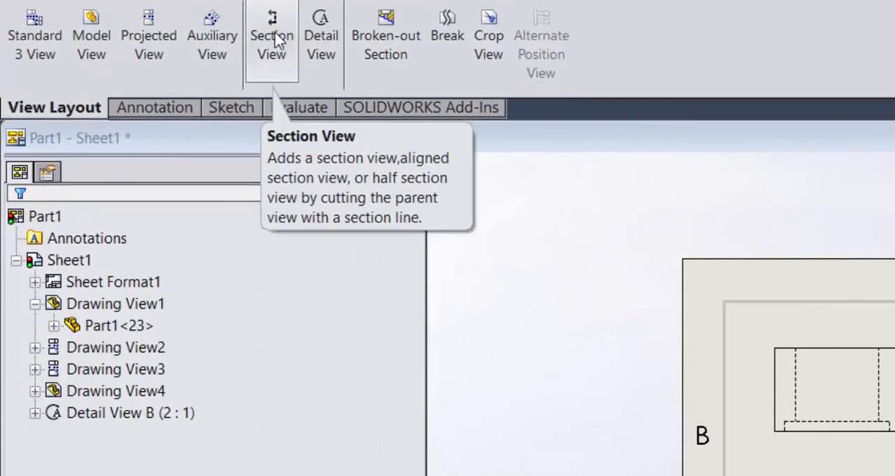
pyautogui.click(238, 36)
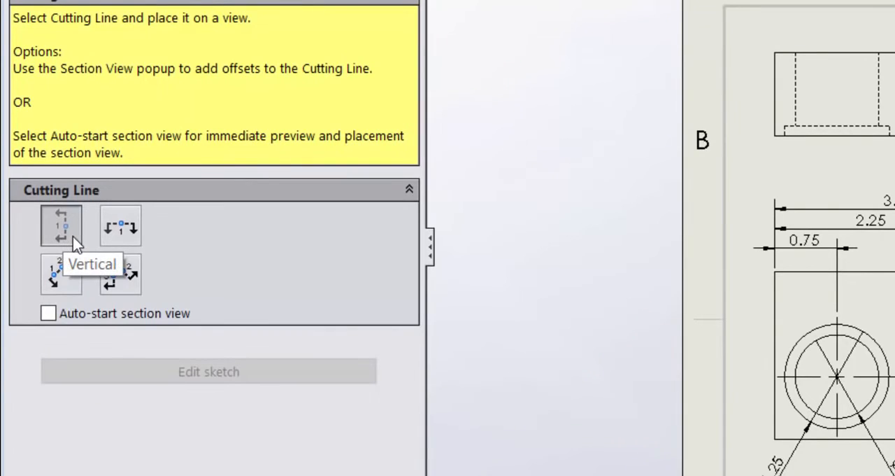
pyautogui.click(110, 227)
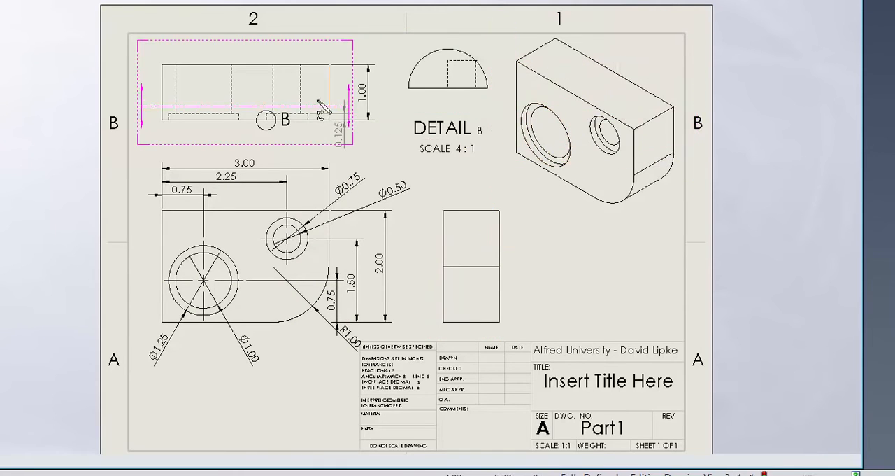
pyautogui.scroll(-4, 272, 89)
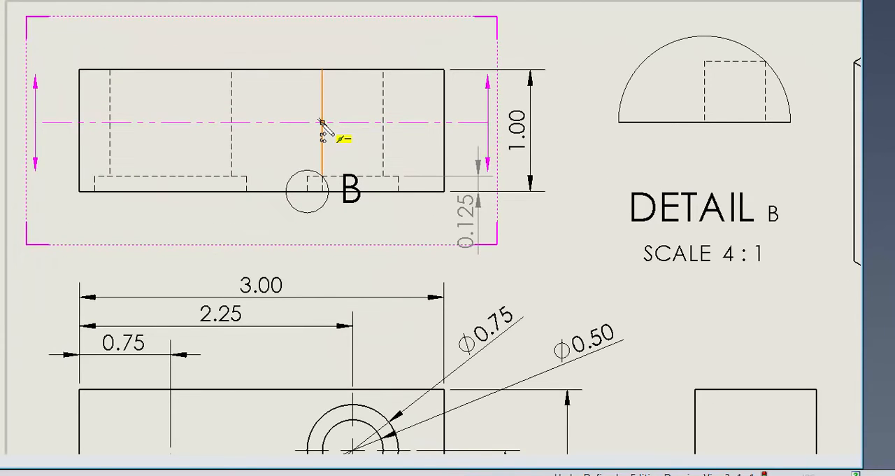
pyautogui.click(321, 123)
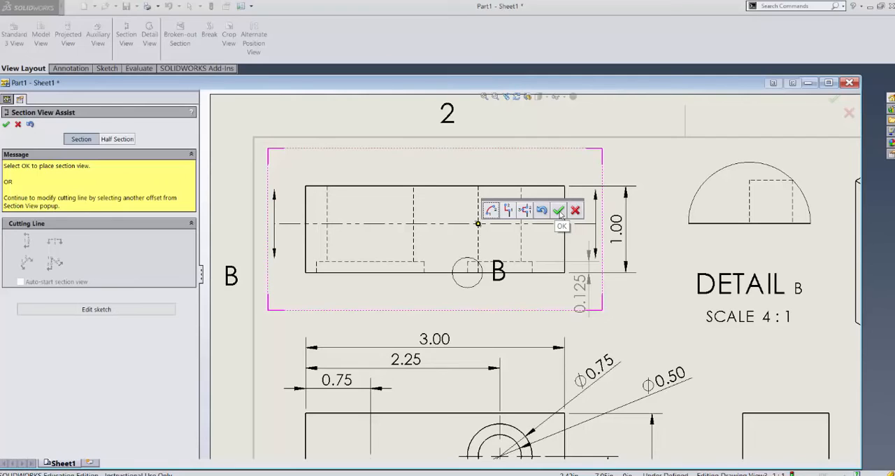
pyautogui.click(558, 210)
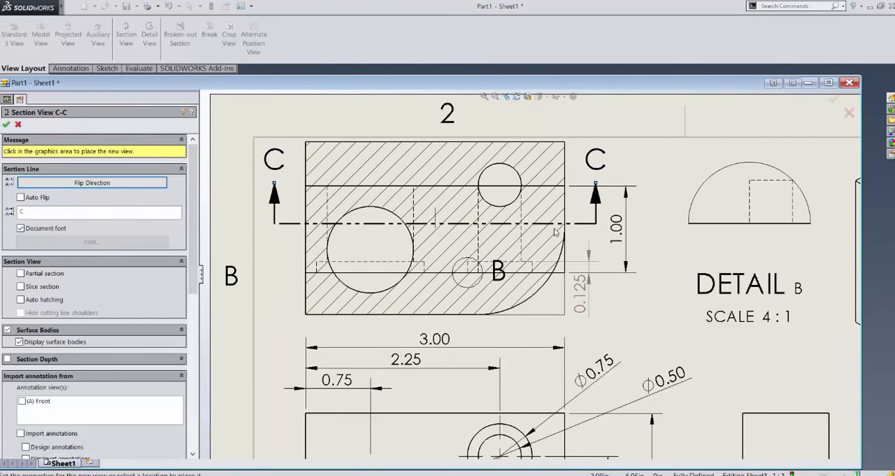
pyautogui.scroll(5, 555, 231)
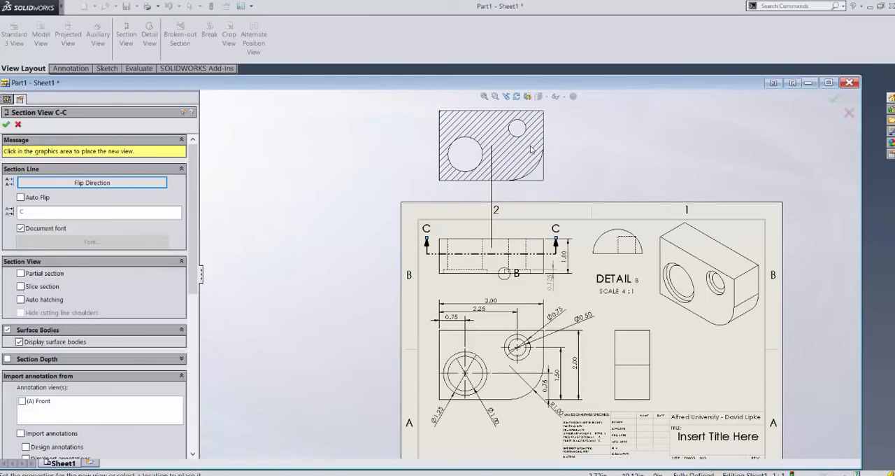
pyautogui.click(531, 149)
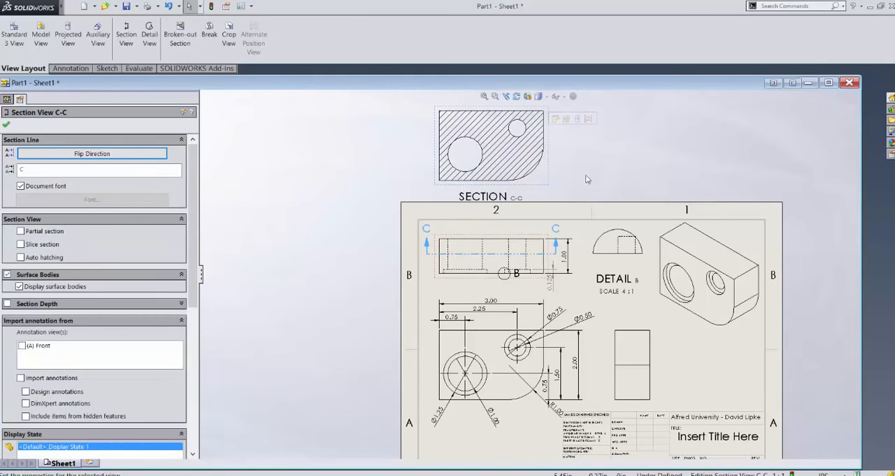
pyautogui.press('Return')
# Step: Inspect the section arrows on the top view and move the section view slightly farther above the sheet
pyautogui.scroll(-3, 574, 227)
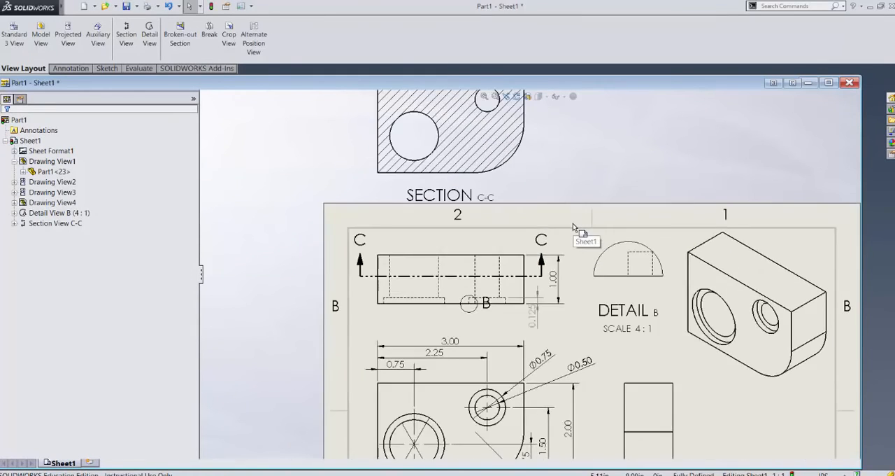
pyautogui.scroll(-1, 573, 228)
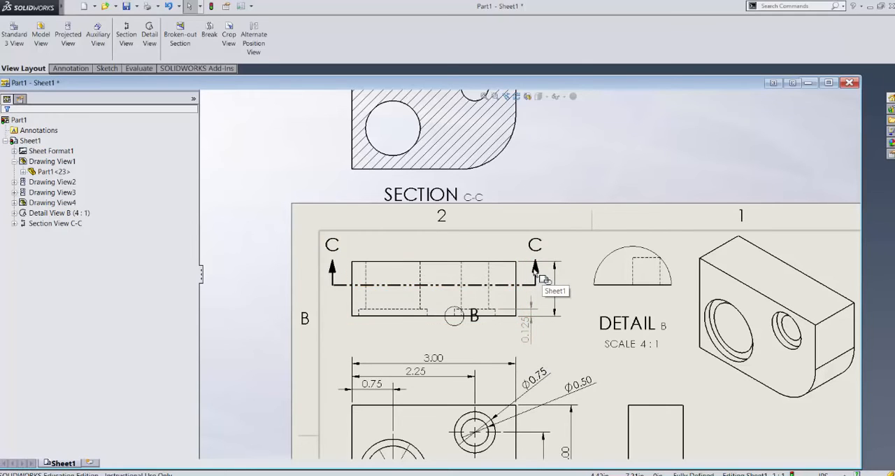
pyautogui.scroll(4, 535, 270)
pyautogui.click(521, 197)
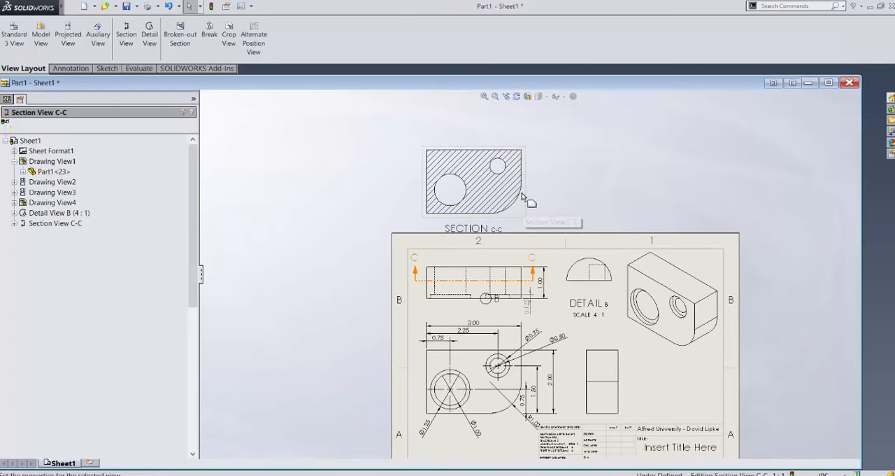
pyautogui.click(558, 209)
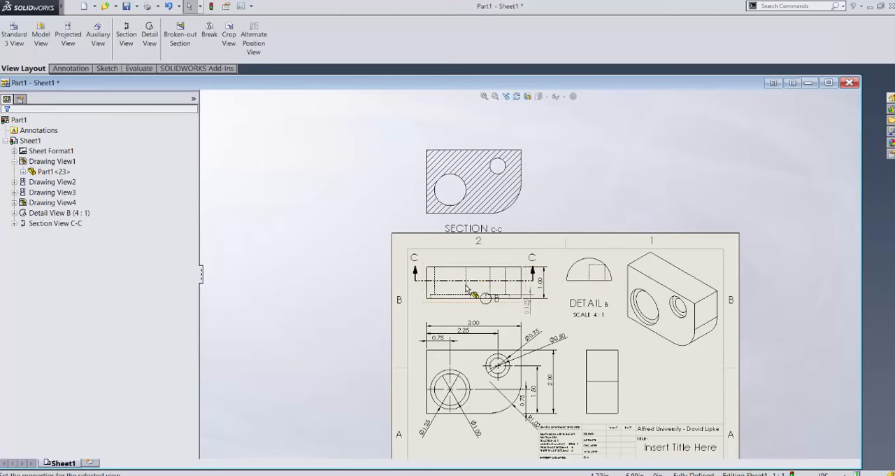
pyautogui.click(530, 187)
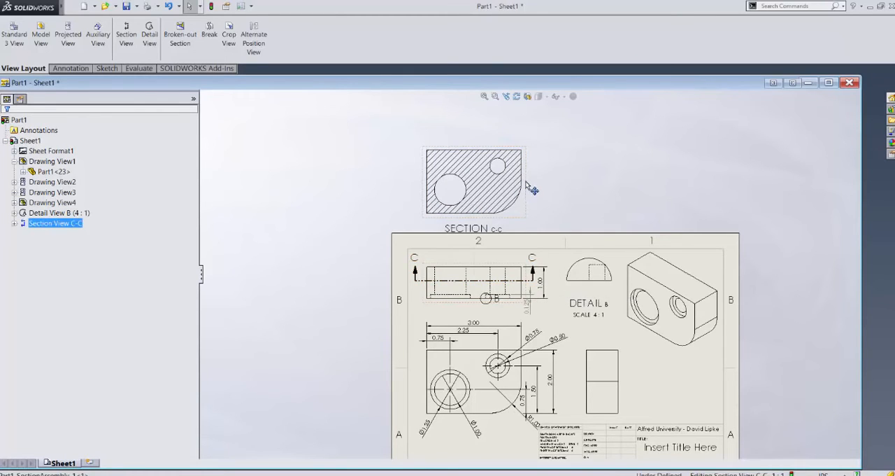
pyautogui.moveTo(531, 189); pyautogui.dragTo(531, 168)
pyautogui.click(590, 193)
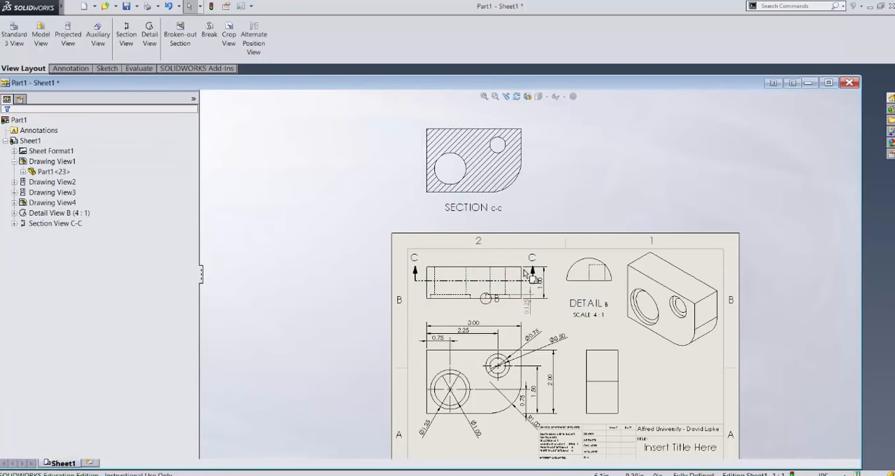
# Step: Delete the straight section line across the top view together with its section view and section sketch
pyautogui.click(482, 280)
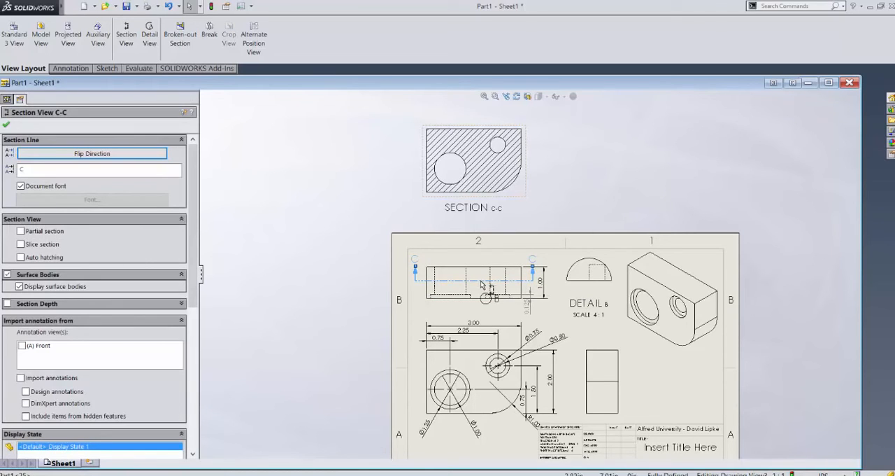
pyautogui.press('Delete')
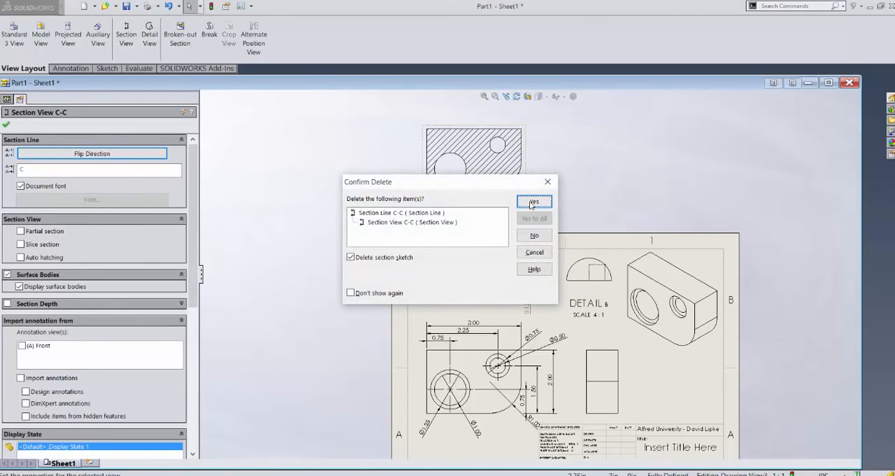
pyautogui.click(533, 201)
# Step: Create a horizontal section view with a single offset between the holes, stepping down into the large counterbore's depth, and place it above the sheet
pyautogui.scroll(-4, 489, 287)
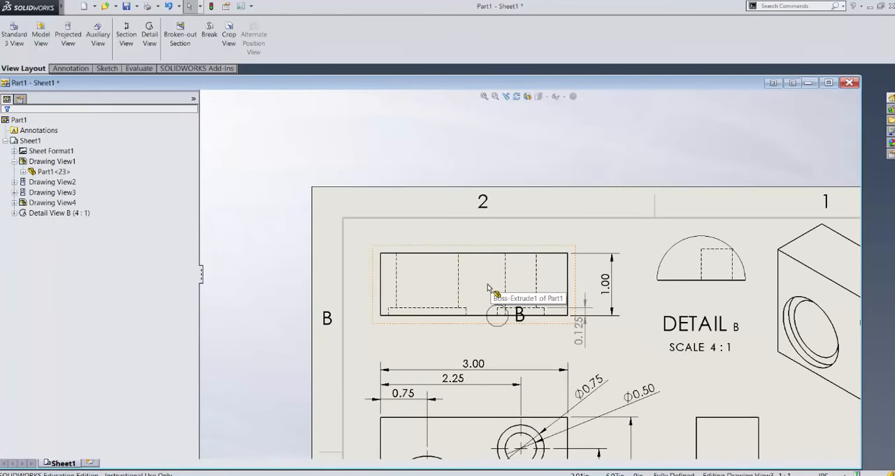
pyautogui.click(131, 41)
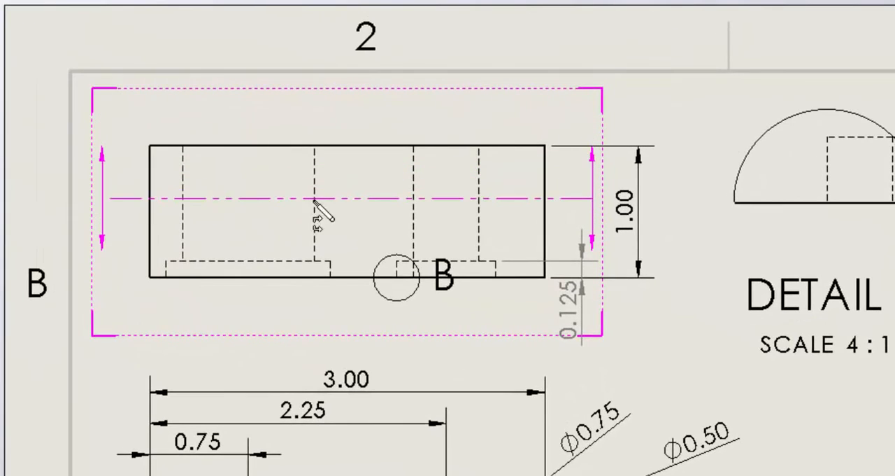
pyautogui.click(412, 202)
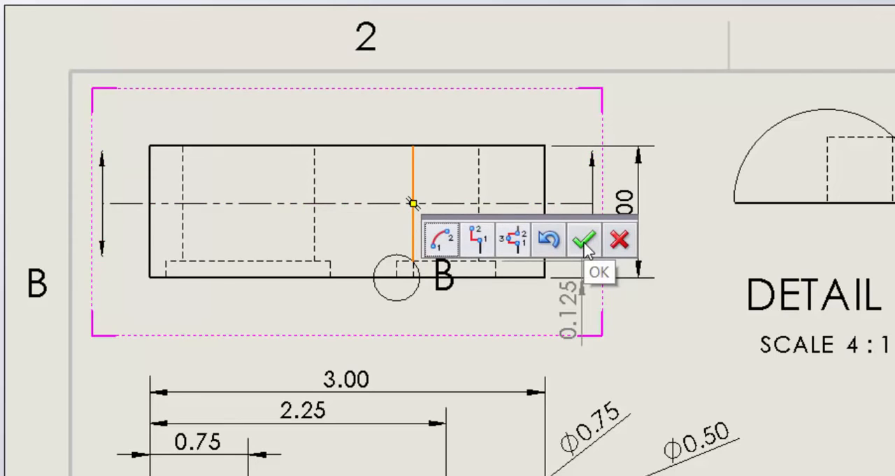
pyautogui.click(479, 239)
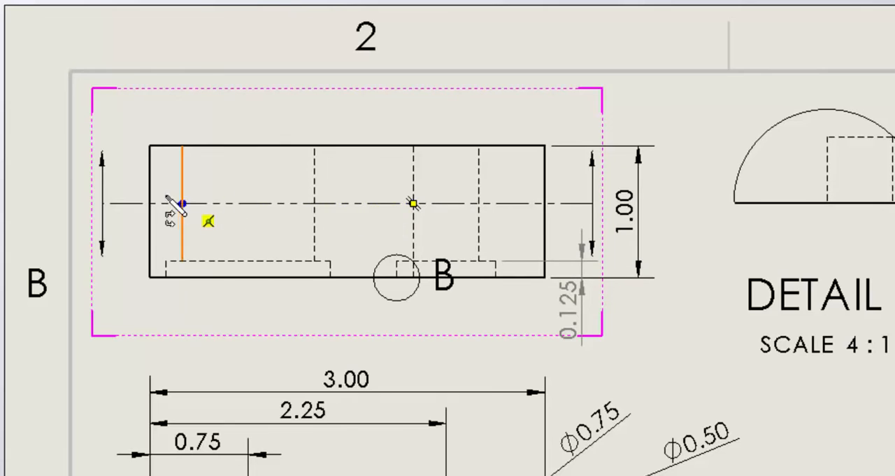
pyautogui.click(362, 204)
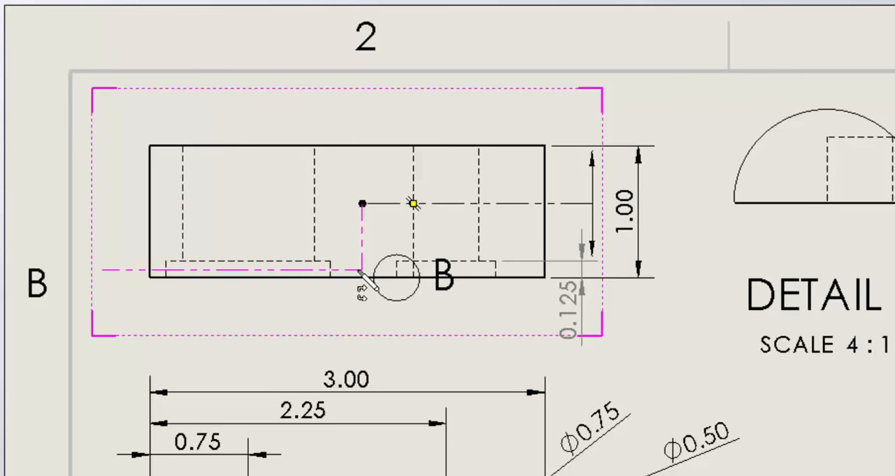
pyautogui.click(361, 270)
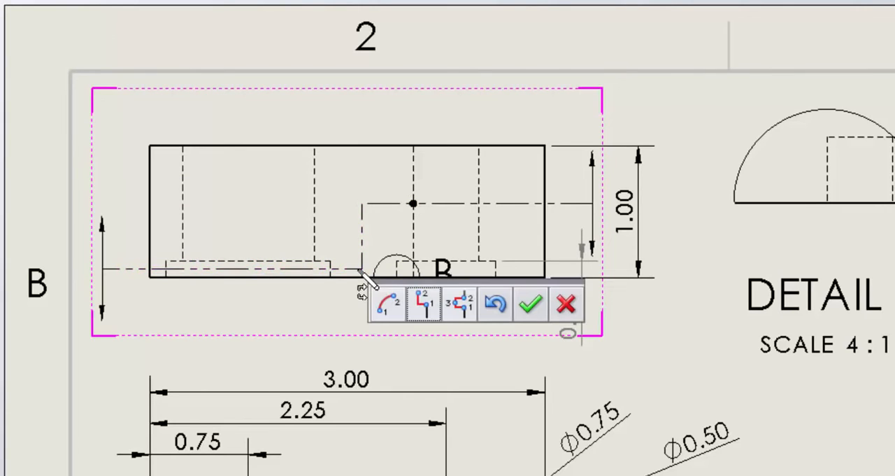
pyautogui.click(533, 305)
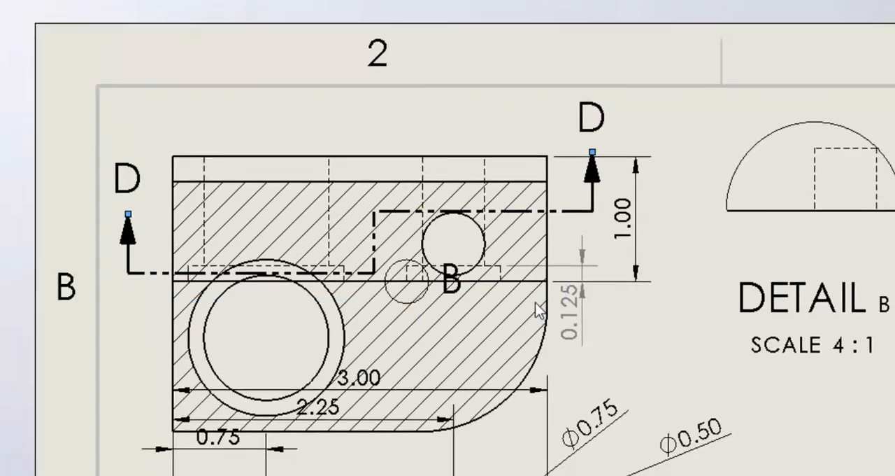
pyautogui.scroll(3, 535, 166)
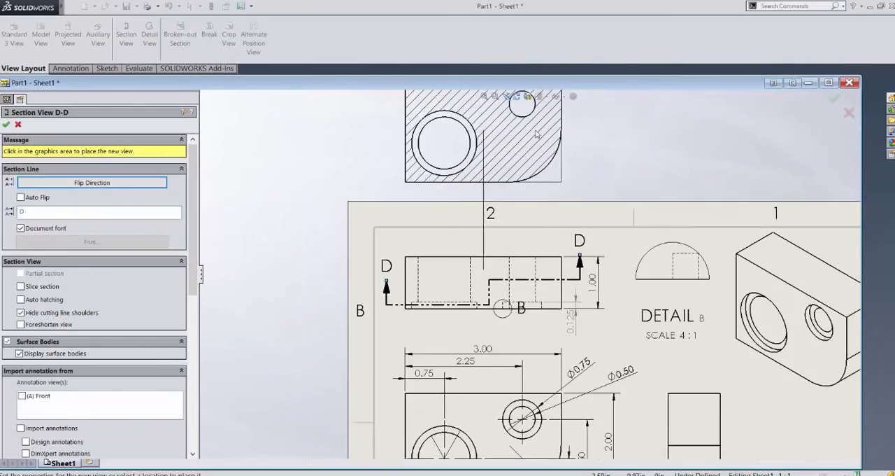
pyautogui.click(535, 154)
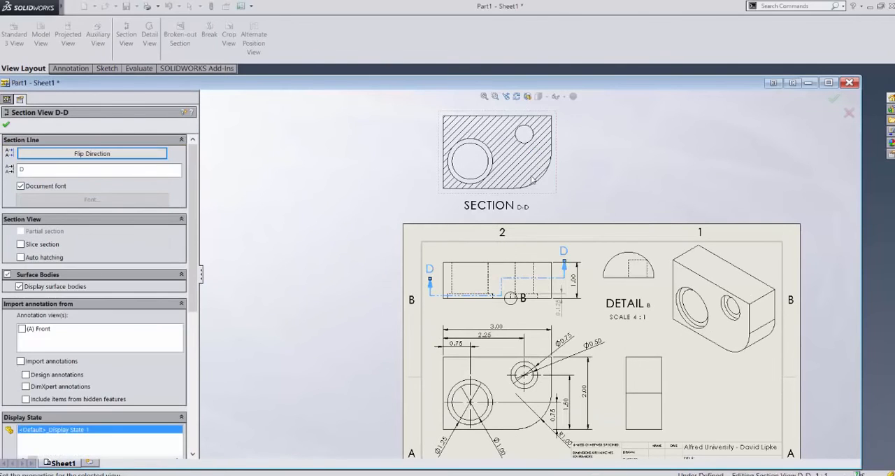
pyautogui.scroll(-5, 491, 290)
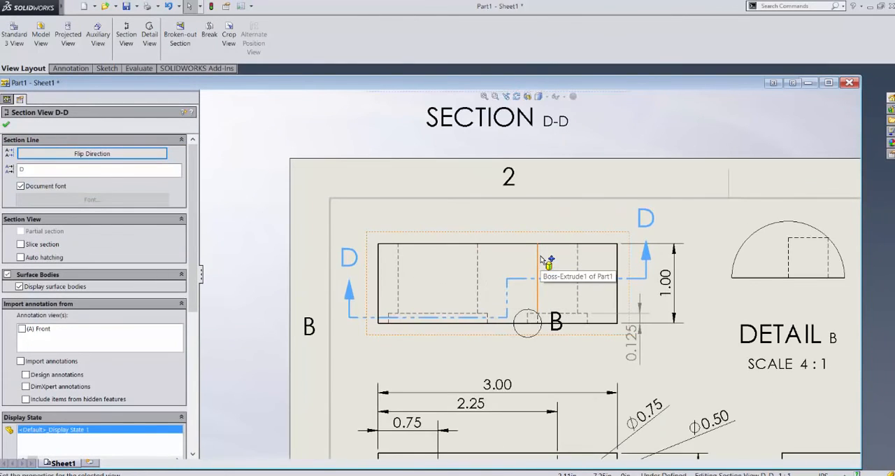
pyautogui.click(310, 194)
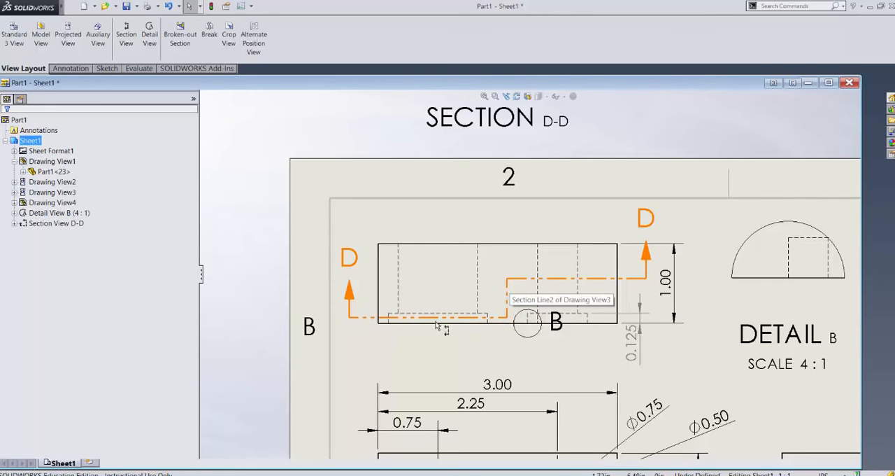
# Step: Compare the offset section line on the top view with the resulting section view above the sheet
pyautogui.scroll(5, 448, 315)
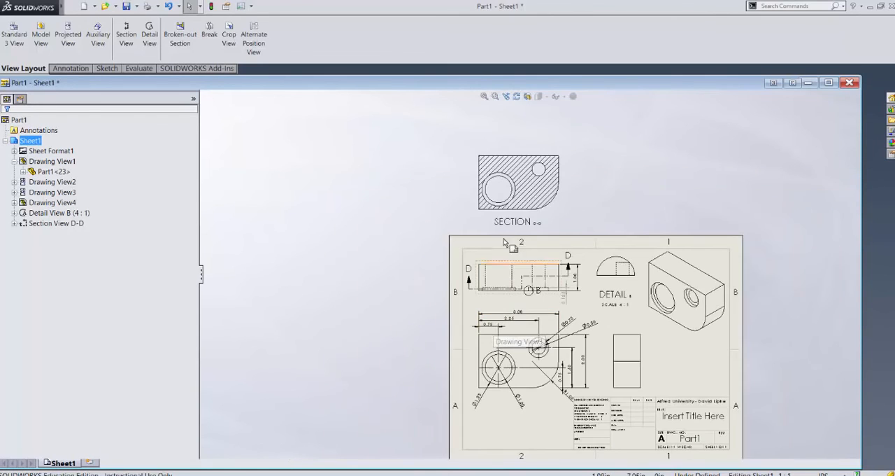
pyautogui.scroll(-5, 504, 242)
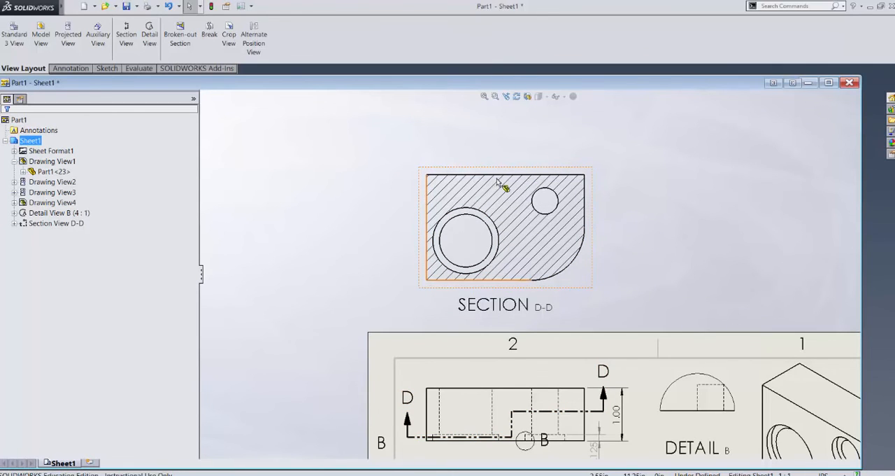
pyautogui.scroll(4, 396, 255)
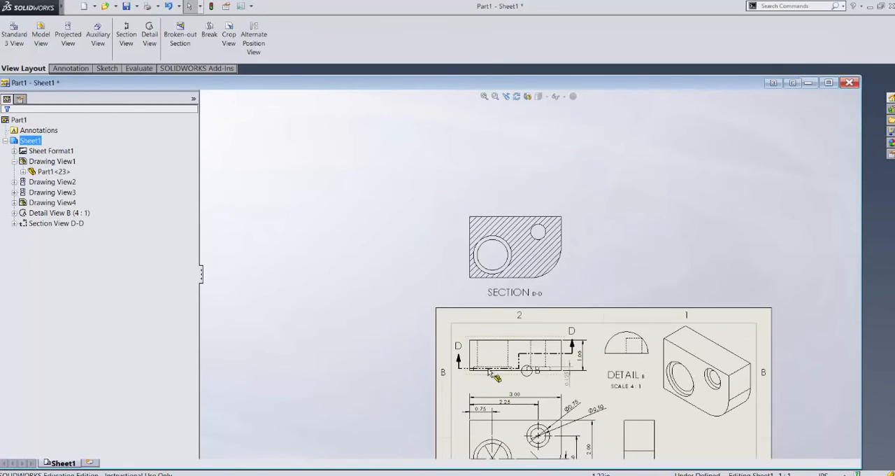
pyautogui.scroll(-3, 523, 406)
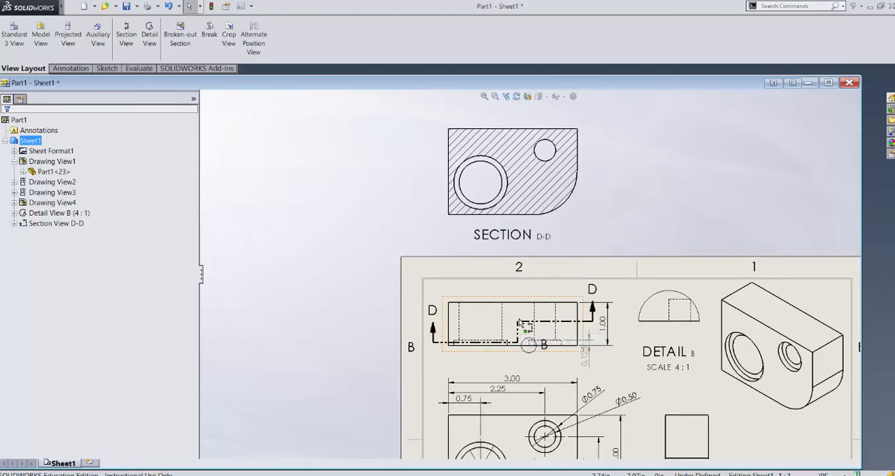
pyautogui.scroll(2, 519, 323)
pyautogui.scroll(-2, 523, 327)
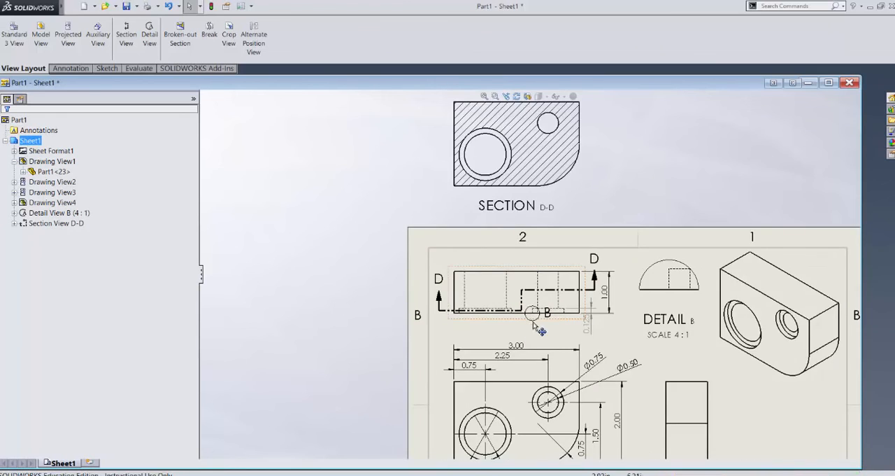
pyautogui.scroll(-2, 540, 328)
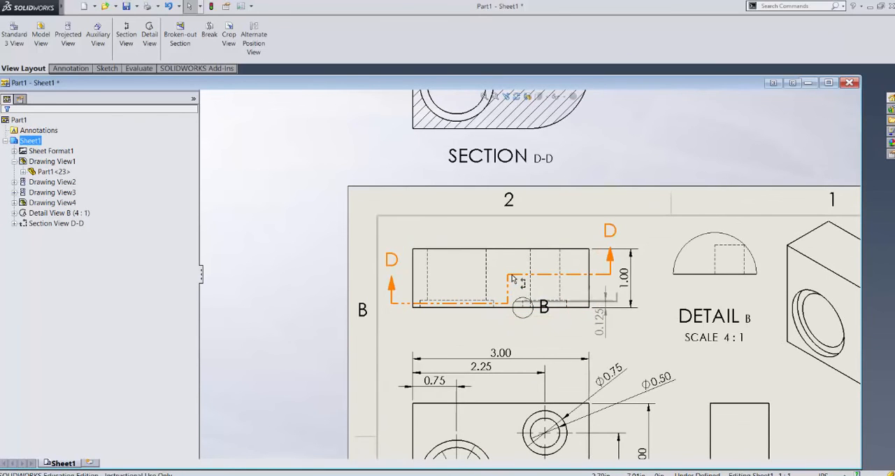
# Step: Delete the offset section line on the top view together with its section view and section sketch
pyautogui.click(512, 278)
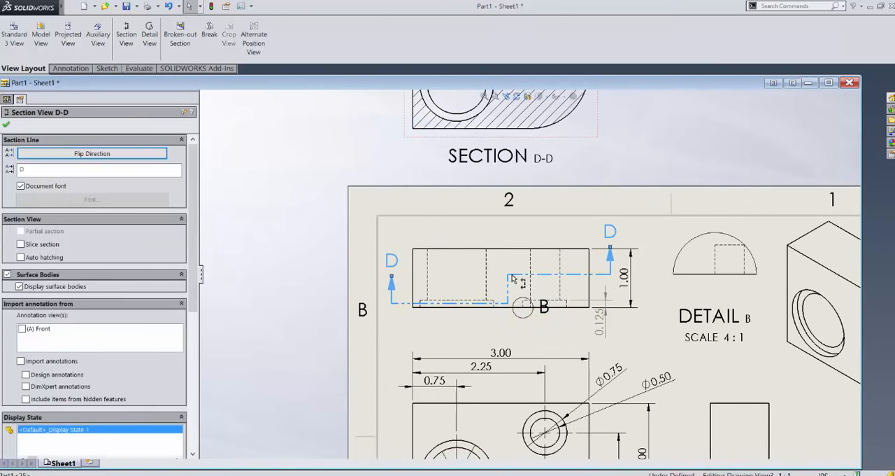
pyautogui.press('Delete')
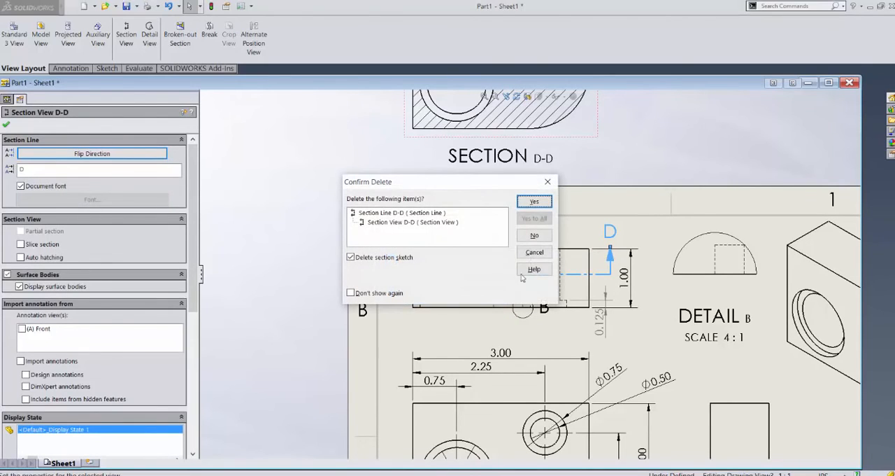
pyautogui.click(534, 202)
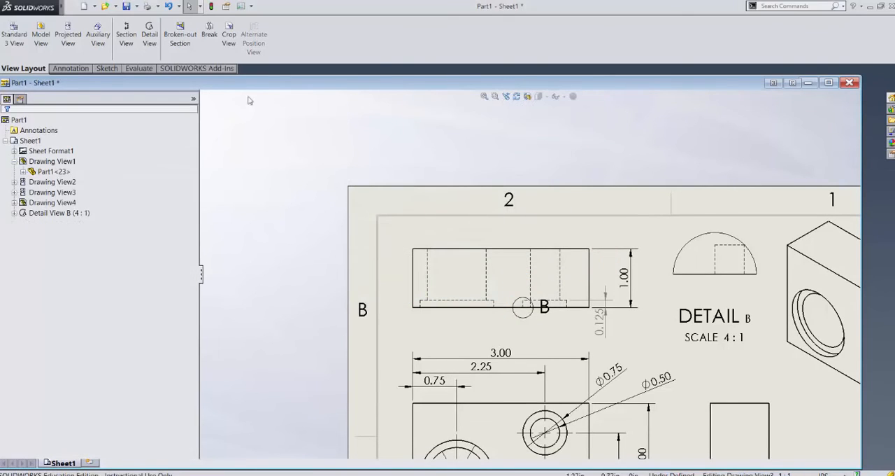
# Step: Place a horizontal section cutting line through the midpoint of the small hole's left hidden edge in the top view and open its sketch
pyautogui.click(126, 36)
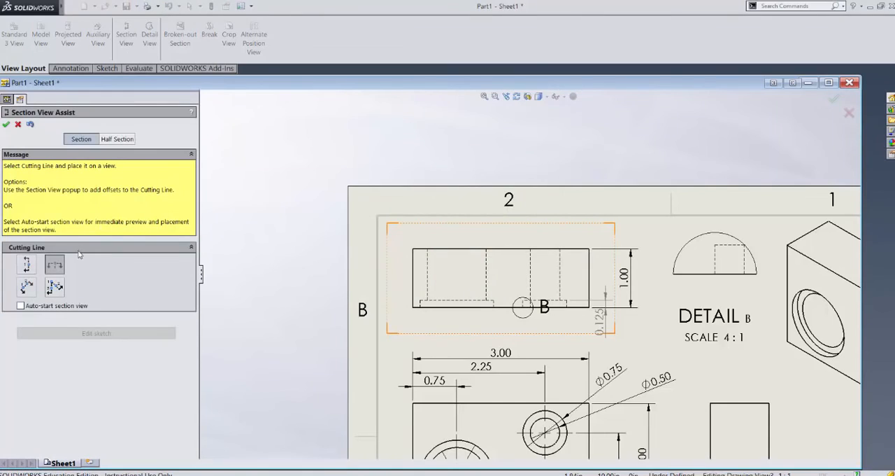
pyautogui.click(531, 275)
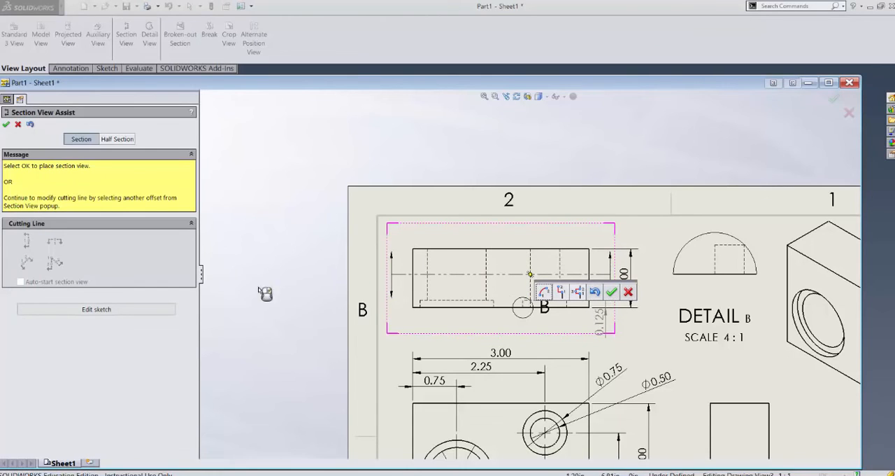
pyautogui.click(88, 310)
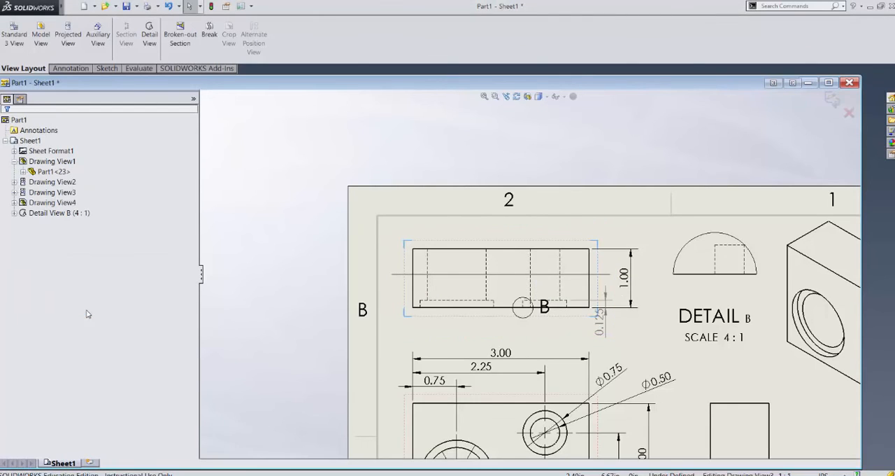
# Step: Sketch a vertical line down from the cutting line between the holes, continued by a horizontal line about 1.86 in long leftward through the large counterbore
pyautogui.click(107, 69)
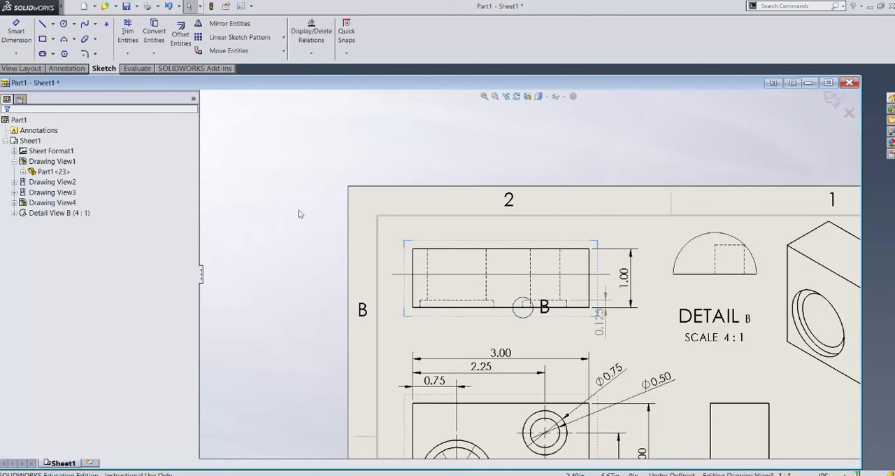
pyautogui.click(42, 23)
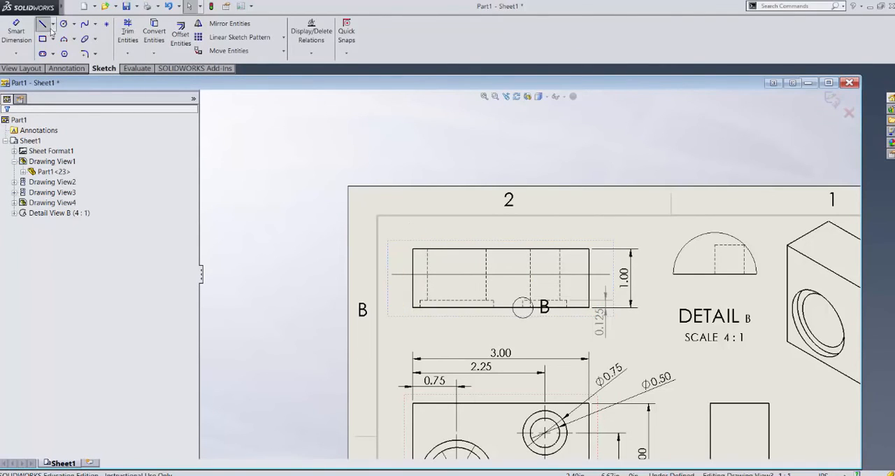
pyautogui.scroll(-3, 530, 287)
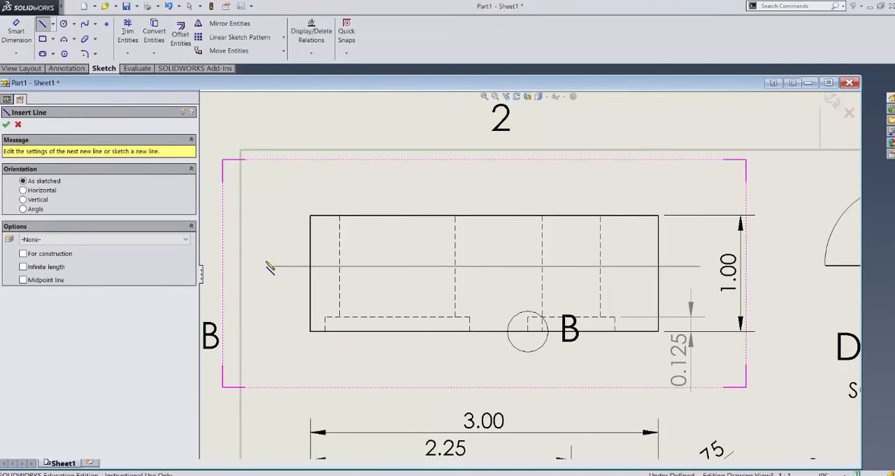
pyautogui.click(484, 266)
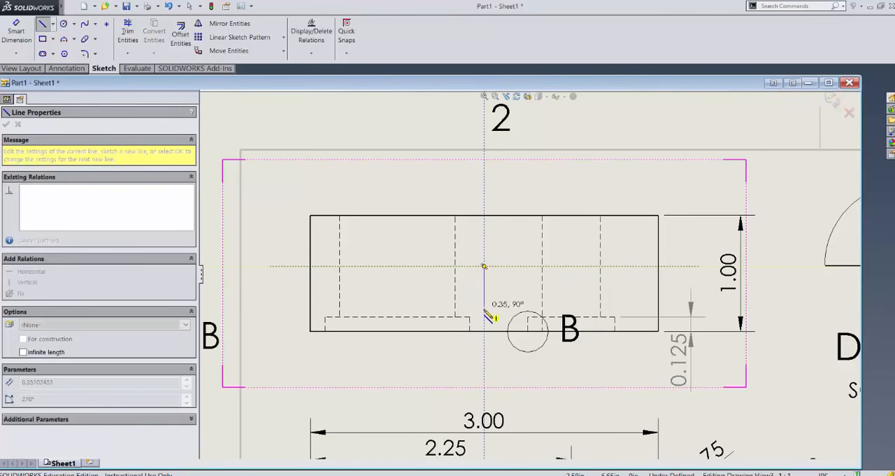
pyautogui.click(484, 322)
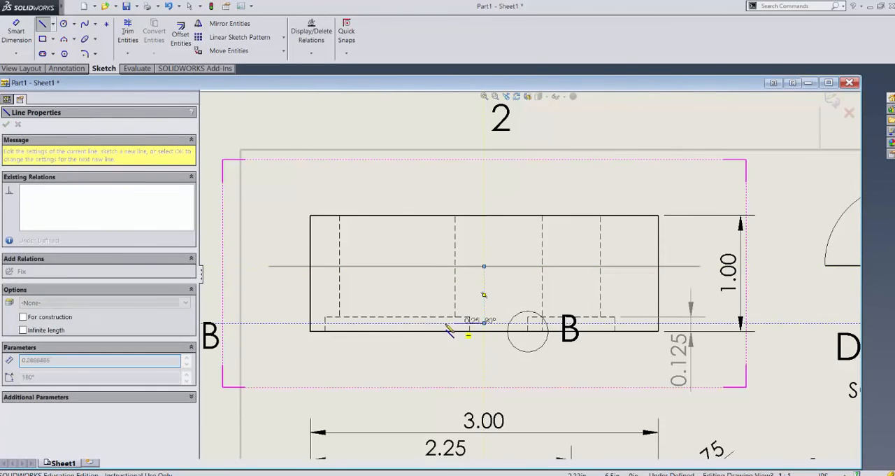
pyautogui.click(269, 323)
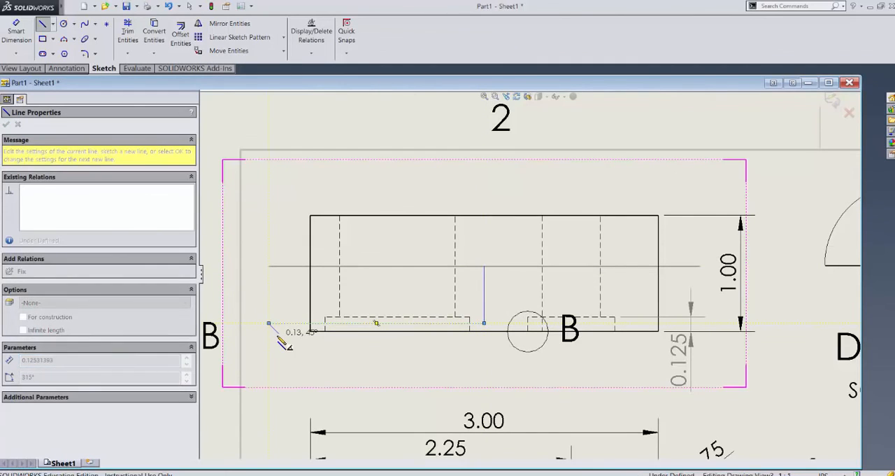
pyautogui.press('Escape')
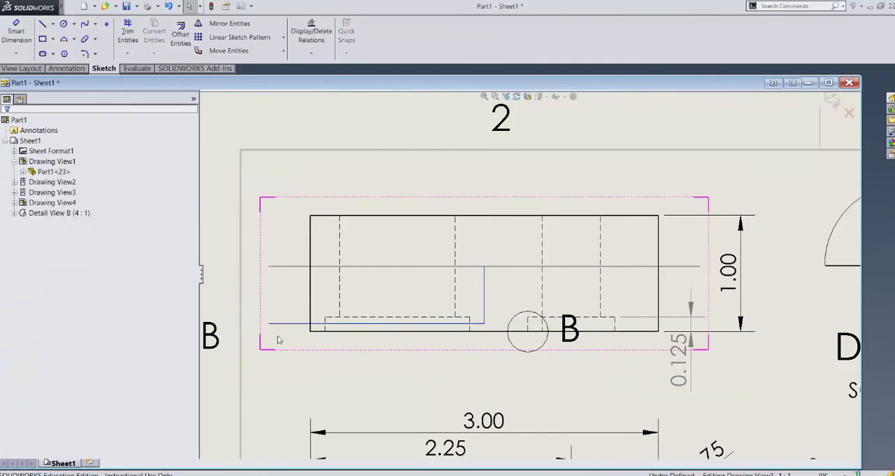
# Step: Trim away the part of the original cutting line left of the vertical jog, accepting the loss of its midpoint relation
pyautogui.click(129, 35)
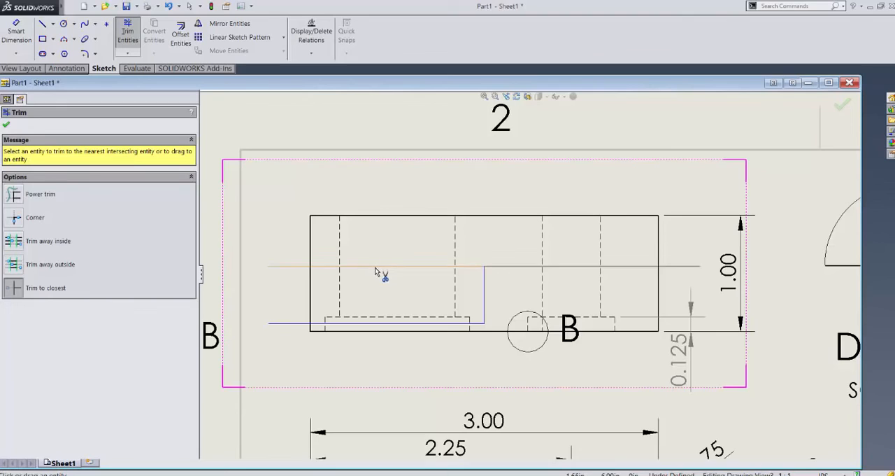
pyautogui.click(375, 267)
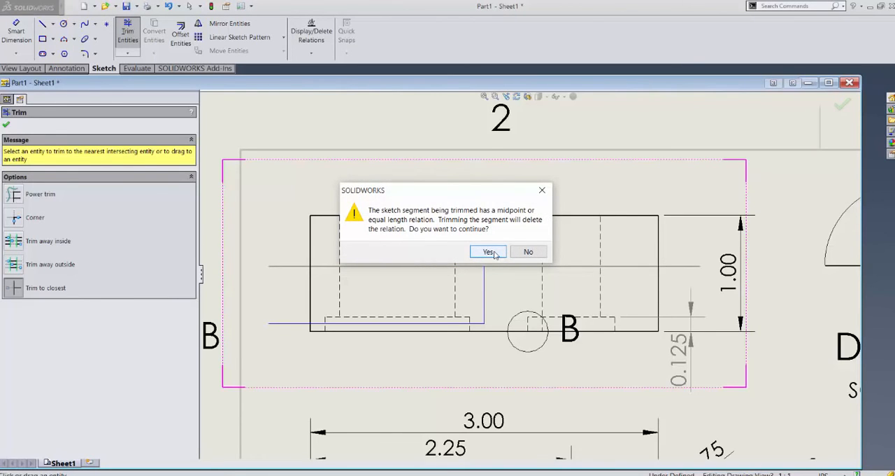
pyautogui.click(489, 252)
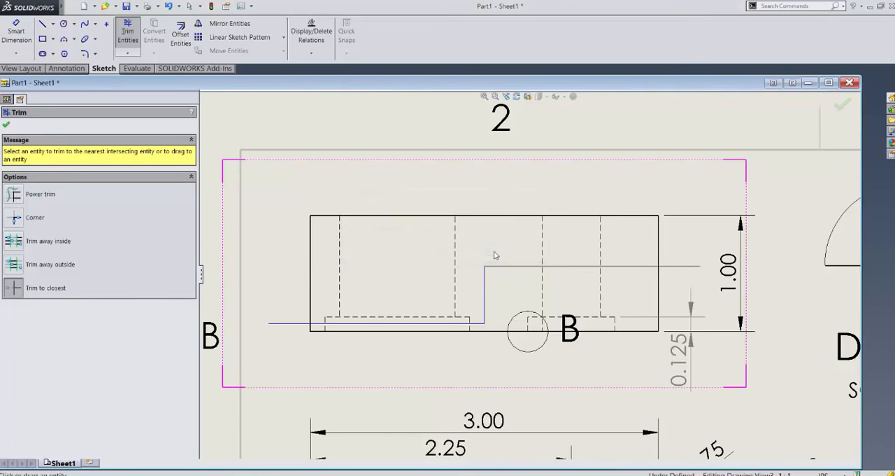
pyautogui.click(7, 126)
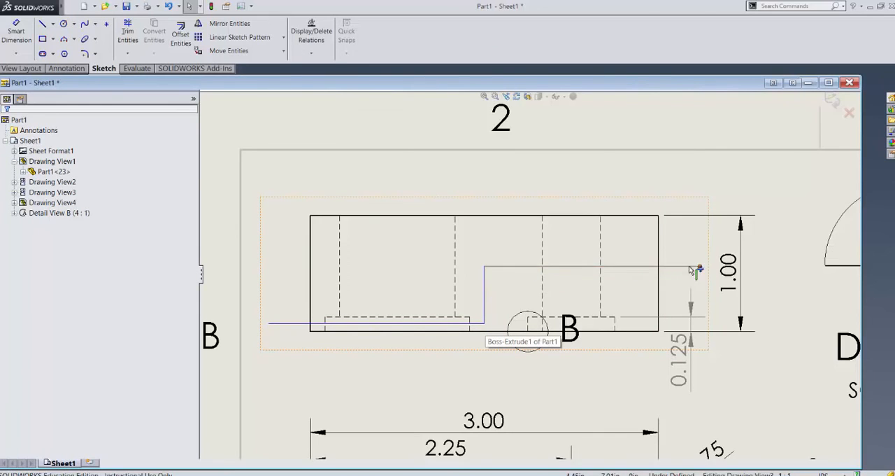
# Step: Exit the cutting line sketch, create a standard section view from it and place the view above the sheet
pyautogui.click(834, 102)
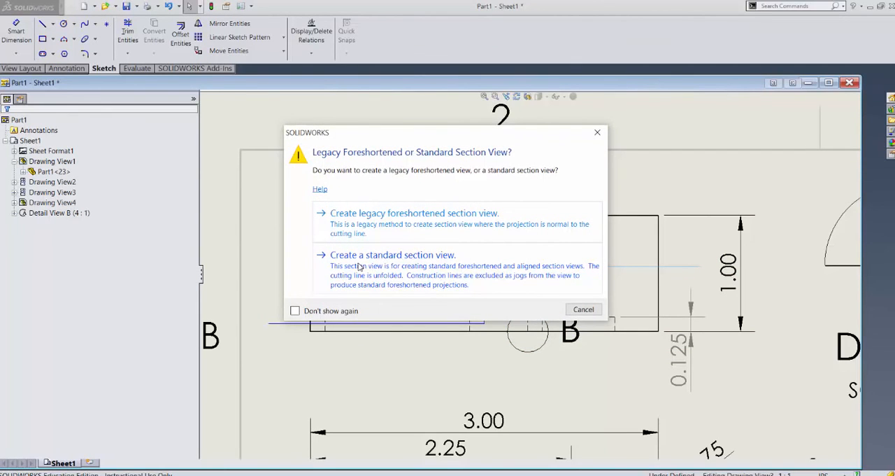
pyautogui.click(359, 266)
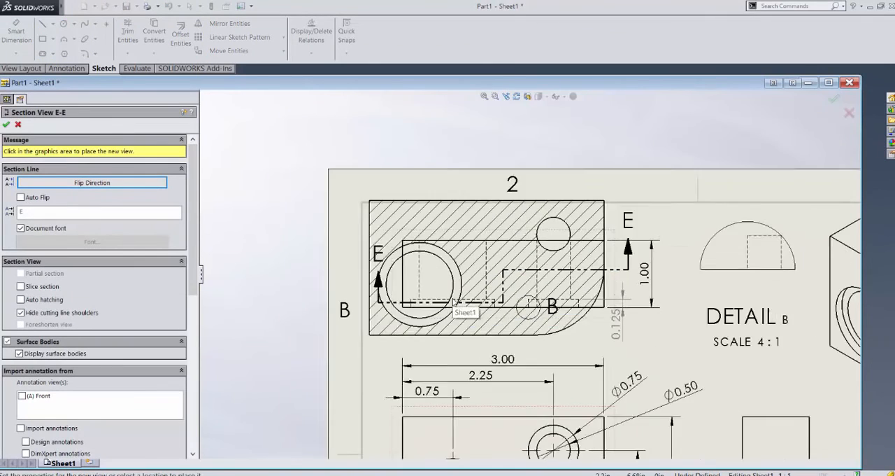
pyautogui.scroll(3, 454, 302)
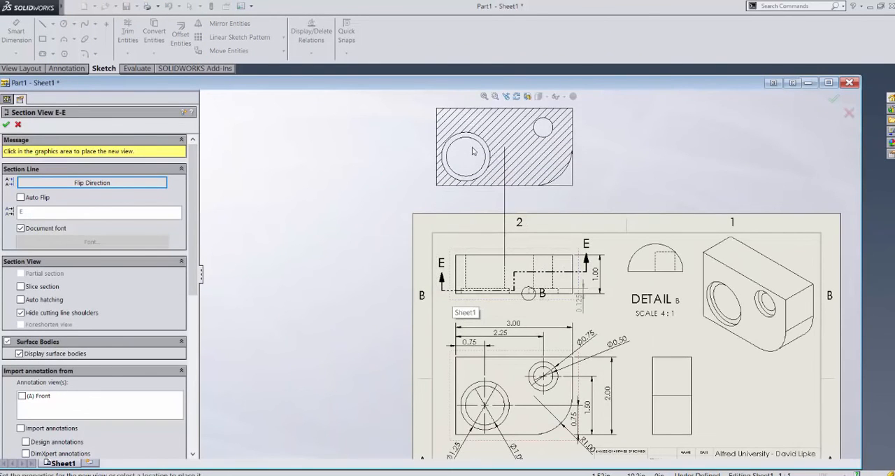
pyautogui.click(471, 155)
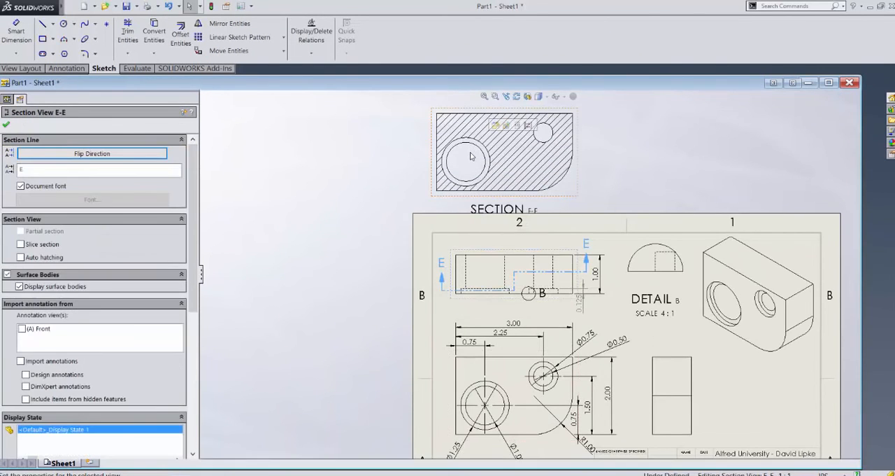
# Step: Review the section view against its sketched offset section line, and delete the line together with the view
pyautogui.scroll(-1, 570, 283)
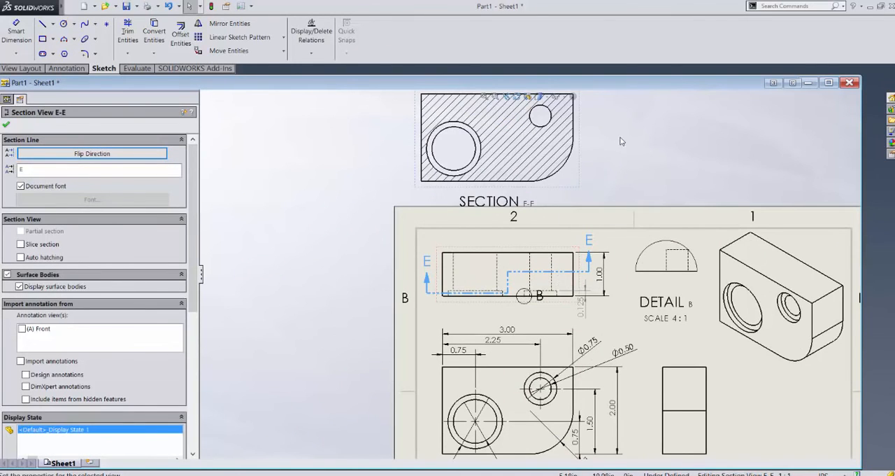
pyautogui.scroll(1, 621, 141)
pyautogui.scroll(-2, 621, 141)
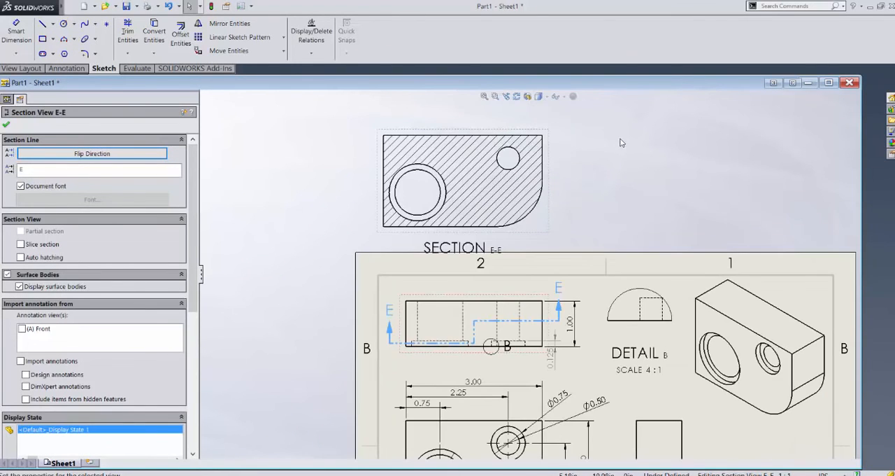
pyautogui.click(482, 321)
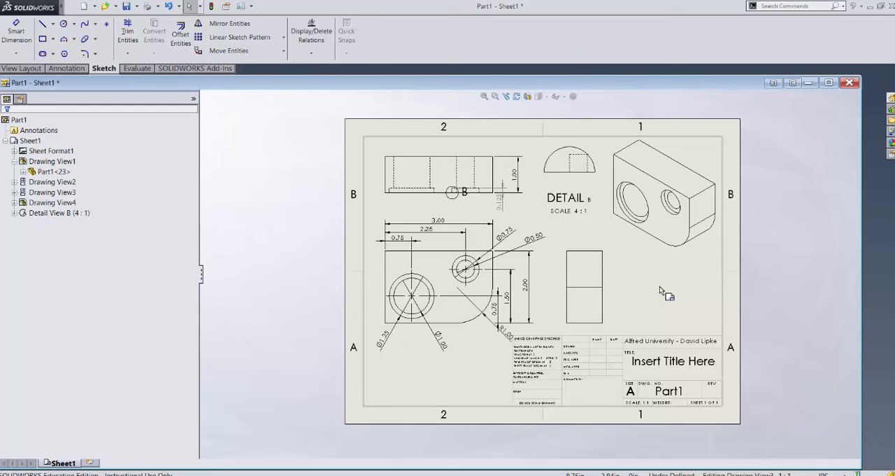
# Step: Save the drawing, minimize its window and restore the Part1 part model window
pyautogui.hotkey('ctrl', 's')
pyautogui.click(808, 83)
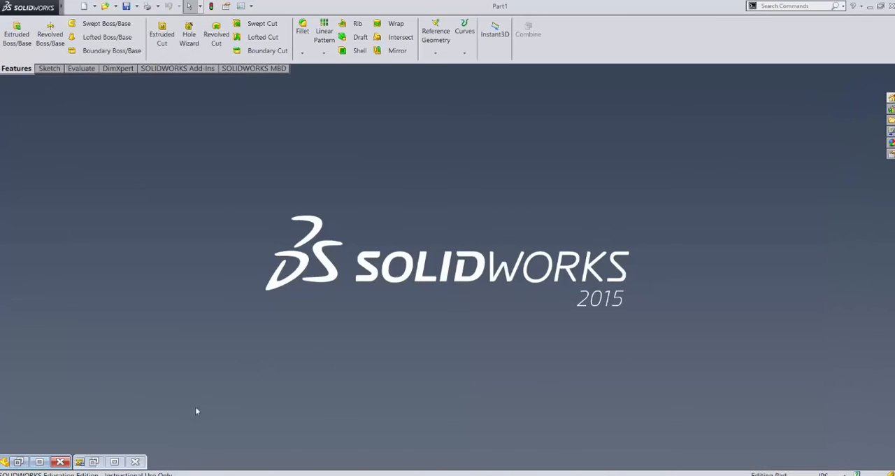
pyautogui.click(18, 462)
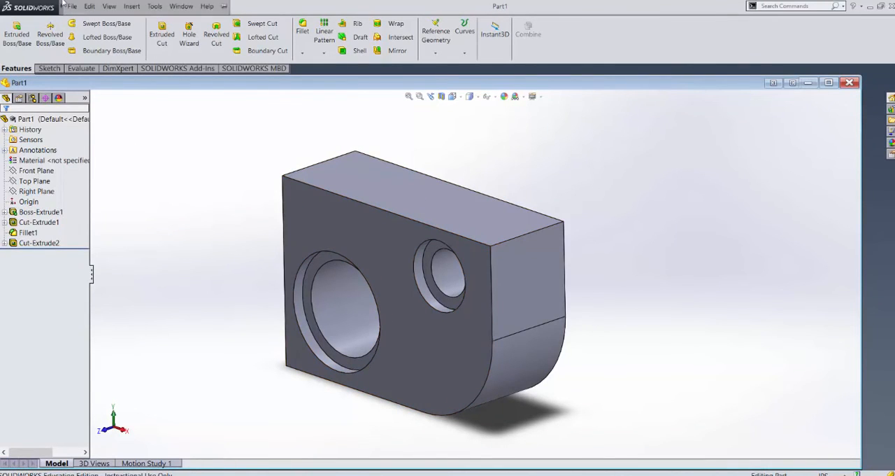
# Step: Start Pack and Go for the Part1 model and include its drawing in the package
pyautogui.click(72, 7)
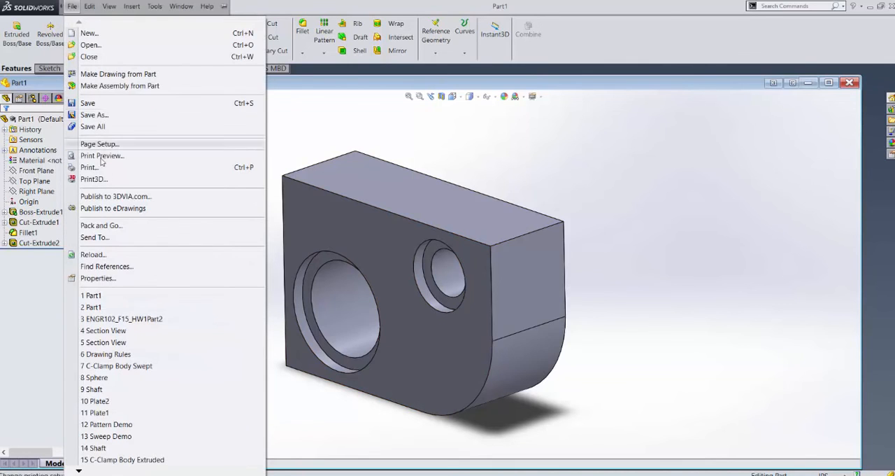
pyautogui.click(117, 230)
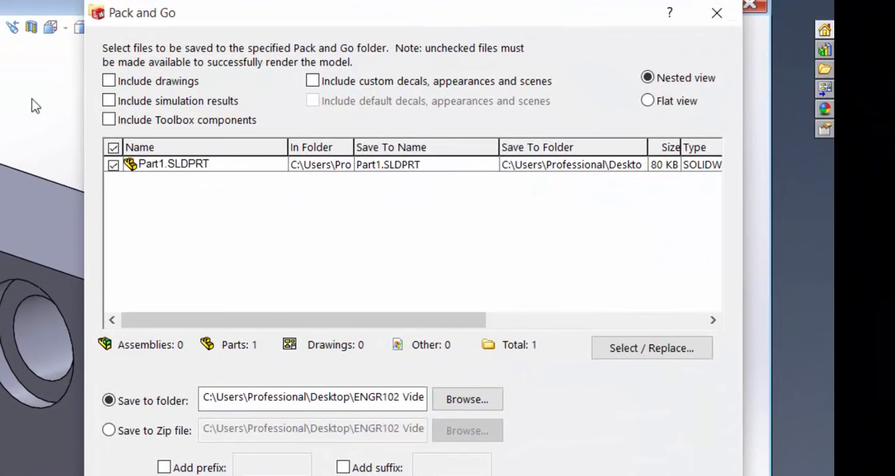
pyautogui.click(109, 81)
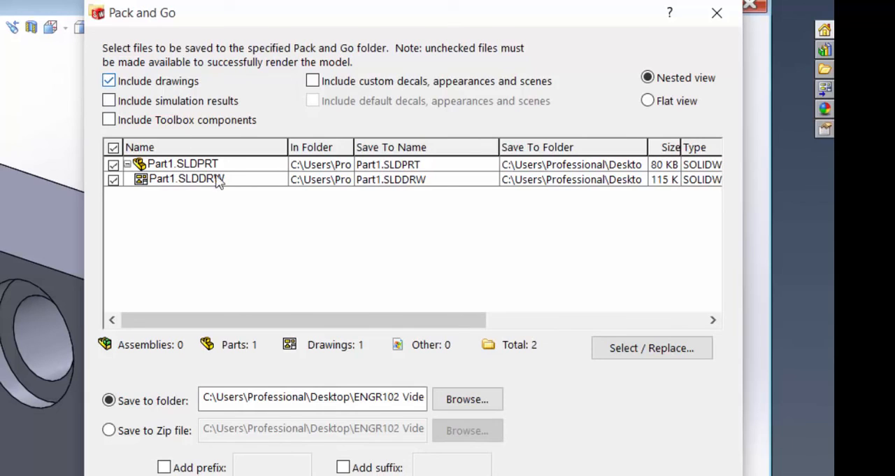
# Step: Set the package to save as a Zip file and choose the Desktop > ENGR102 Videos > Drawings folder as its destination
pyautogui.click(109, 431)
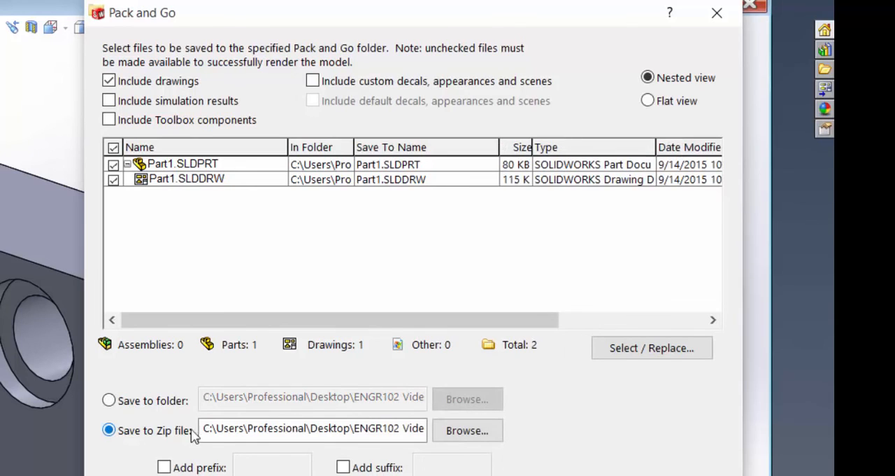
pyautogui.click(490, 433)
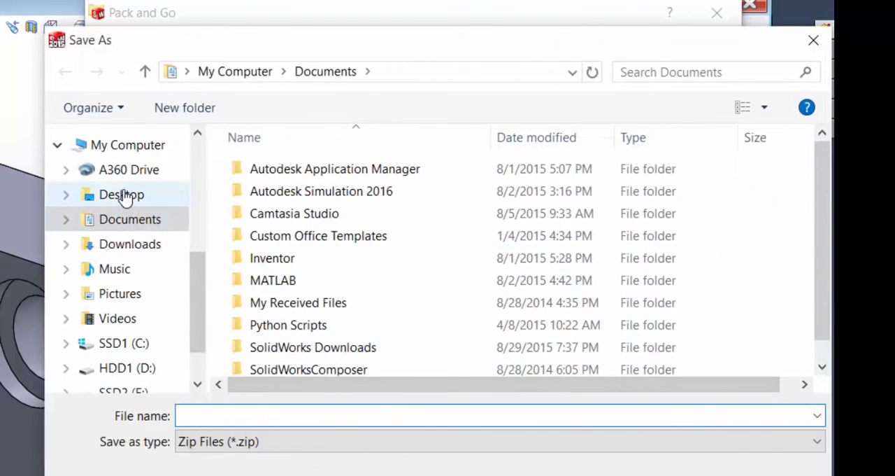
pyautogui.click(142, 197)
pyautogui.doubleClick(285, 175)
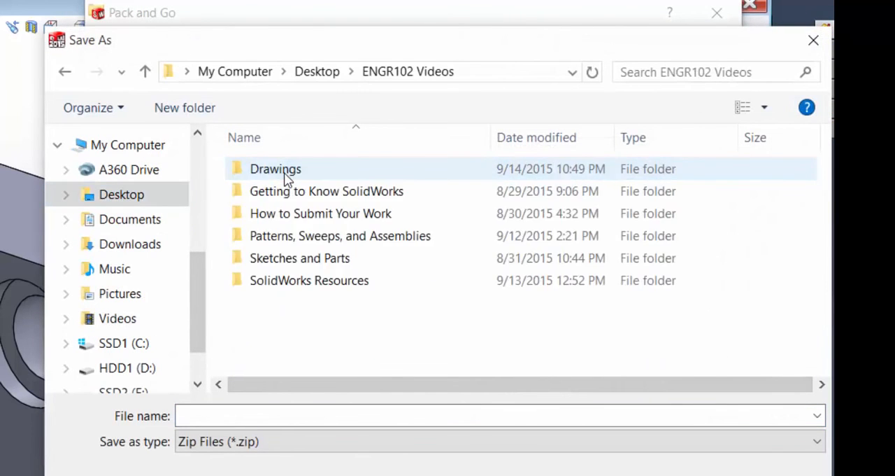
pyautogui.doubleClick(296, 171)
# Step: Name the Zip file with the author's full name followed by "-Part1-Demo" and save the Pack and Go package
pyautogui.click(242, 414)
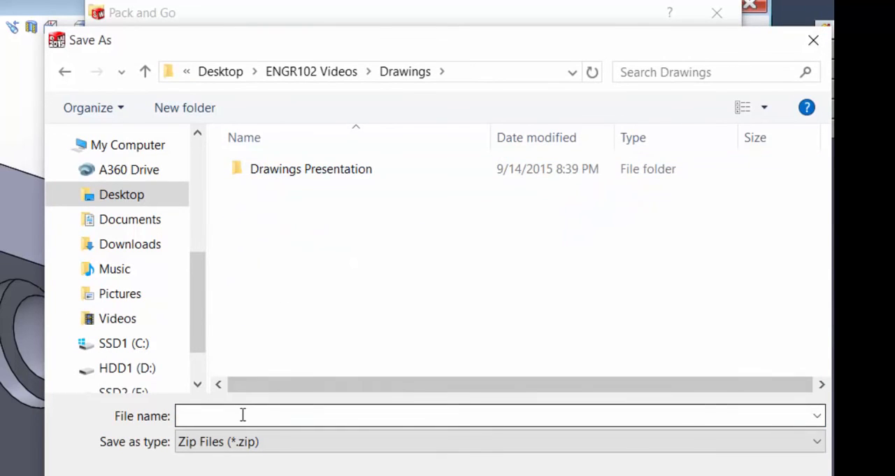
pyautogui.write('Part1')
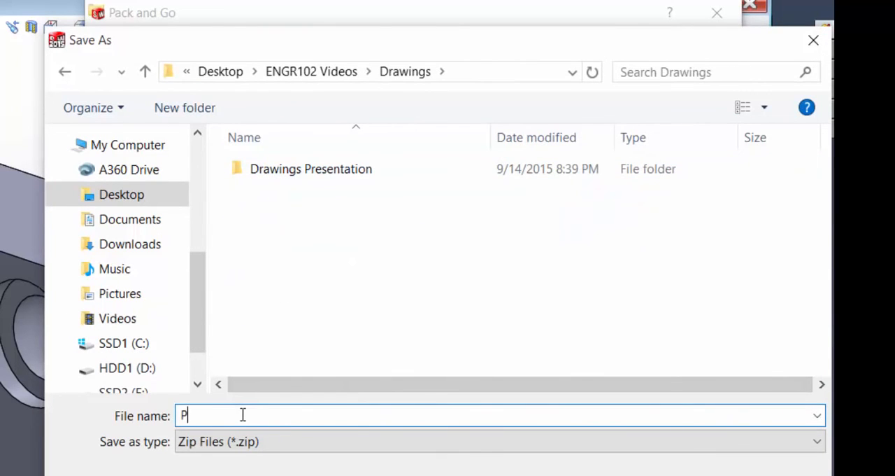
pyautogui.press('BackSpace')
pyautogui.press('BackSpace')
pyautogui.press('BackSpace')
pyautogui.press('BackSpace')
pyautogui.press('BackSpace')
pyautogui.write('DavidLipke-')
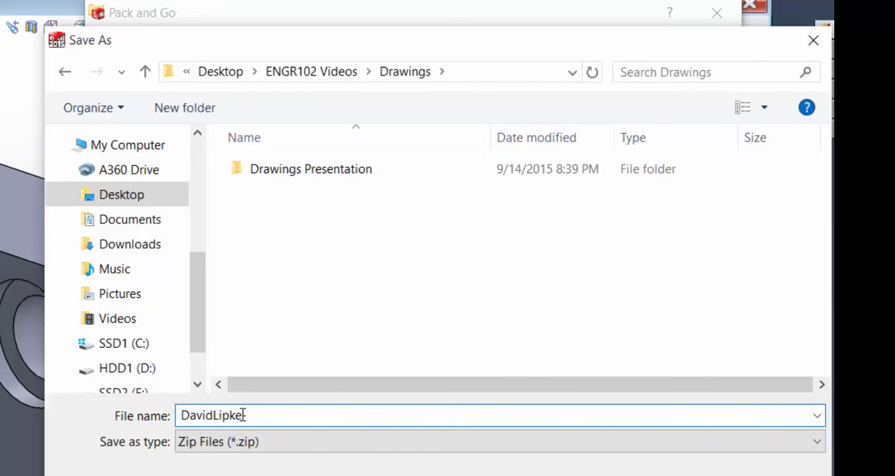
pyautogui.write('Part1-Demo')
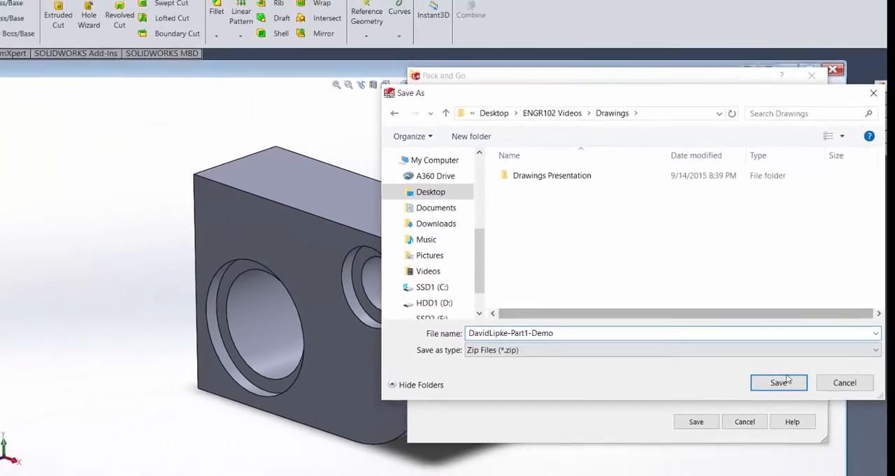
pyautogui.click(782, 381)
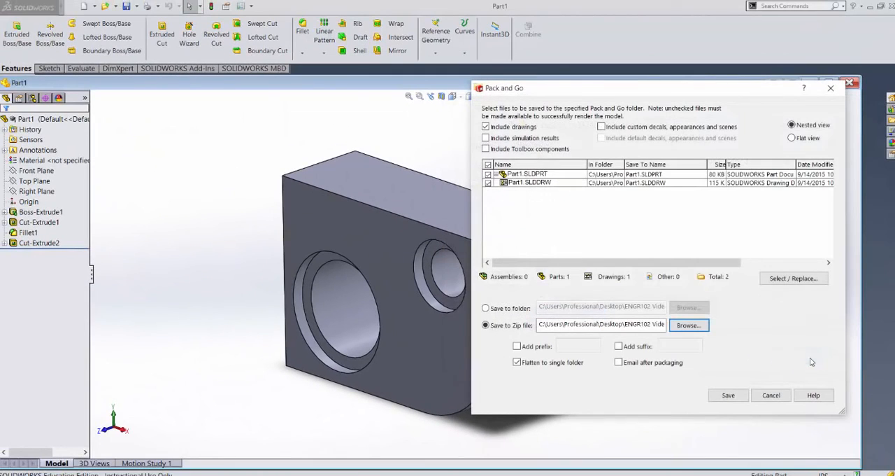
pyautogui.click(734, 396)
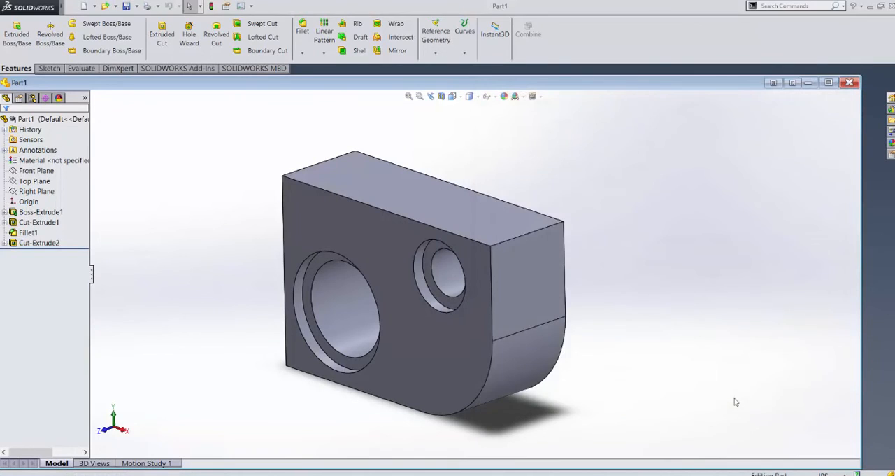
# Step: Close the Part1 part window and open the SOLIDWORKS Tutorials from the SOLIDWORKS Resources
pyautogui.click(849, 83)
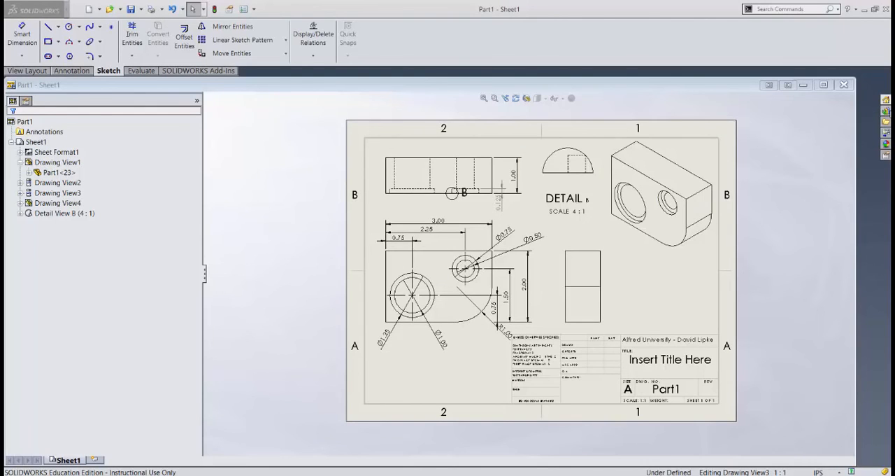
pyautogui.click(886, 110)
pyautogui.click(731, 100)
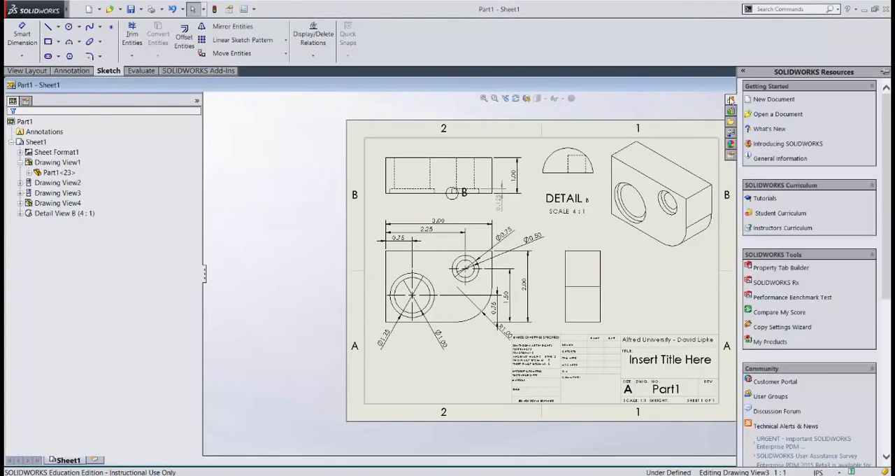
pyautogui.click(762, 200)
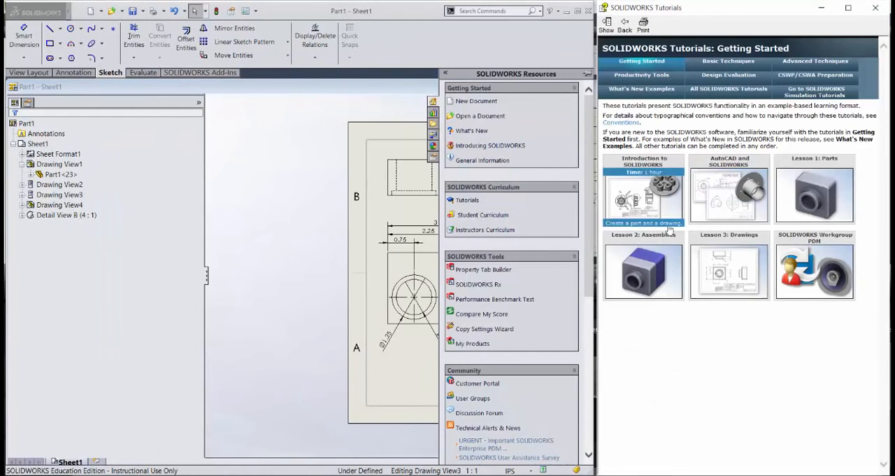
# Step: Look through the Basic Techniques and Advanced Techniques tutorials and examine the Advanced Drawings lesson's description
pyautogui.moveTo(745, 241)
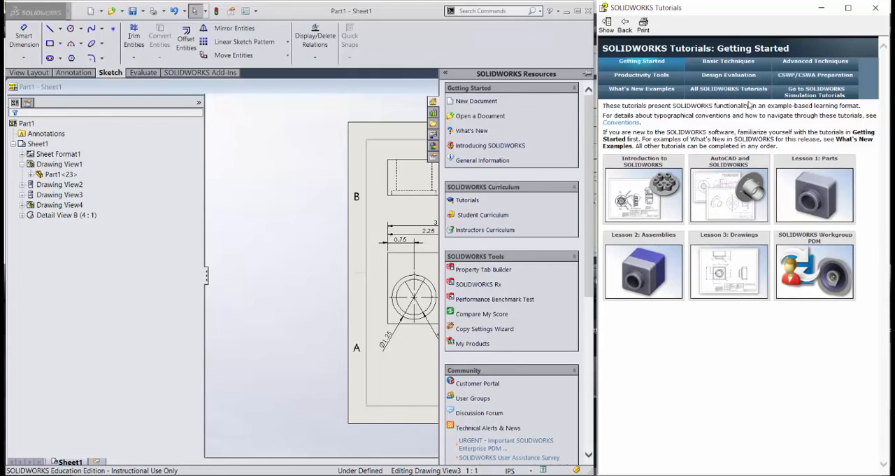
pyautogui.click(758, 66)
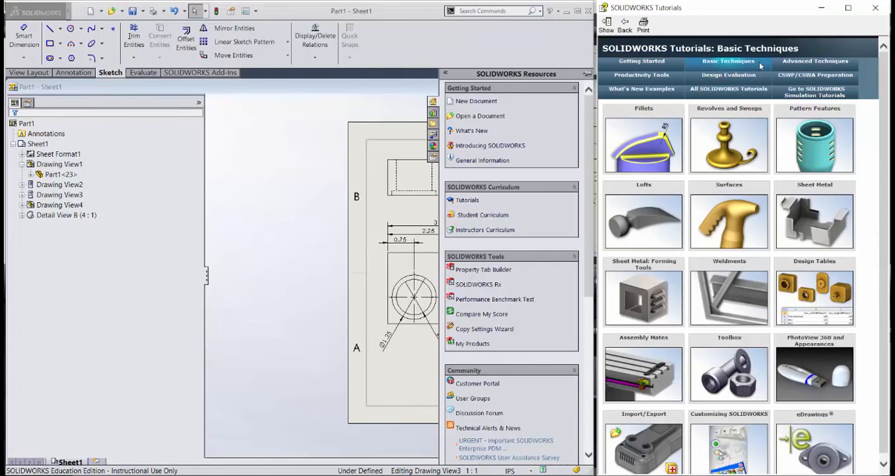
pyautogui.click(804, 63)
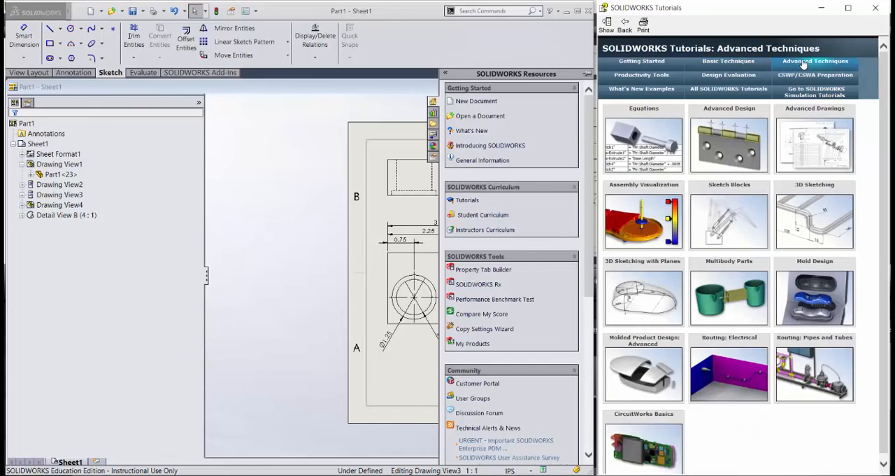
pyautogui.moveTo(815, 139)
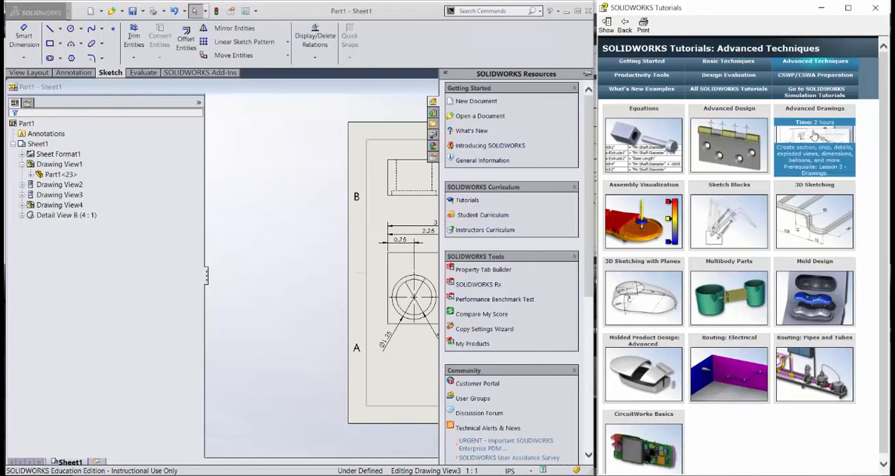